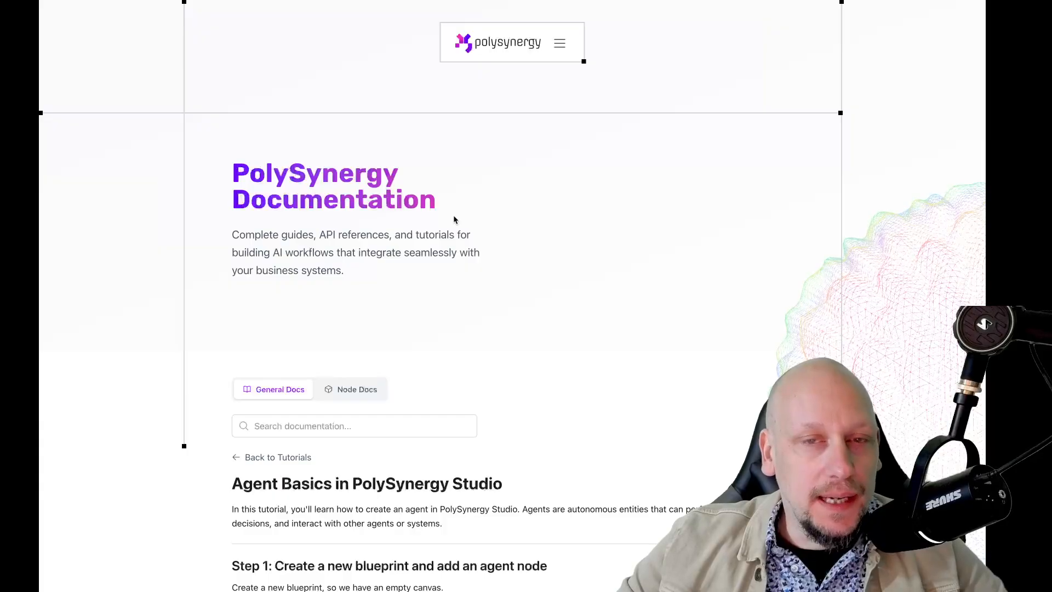
Skim the Agent Basics in PolySynergy Studio tutorial, from creating a blueprint to generating the agent's avatar
scroll(454, 219, "down", 5)
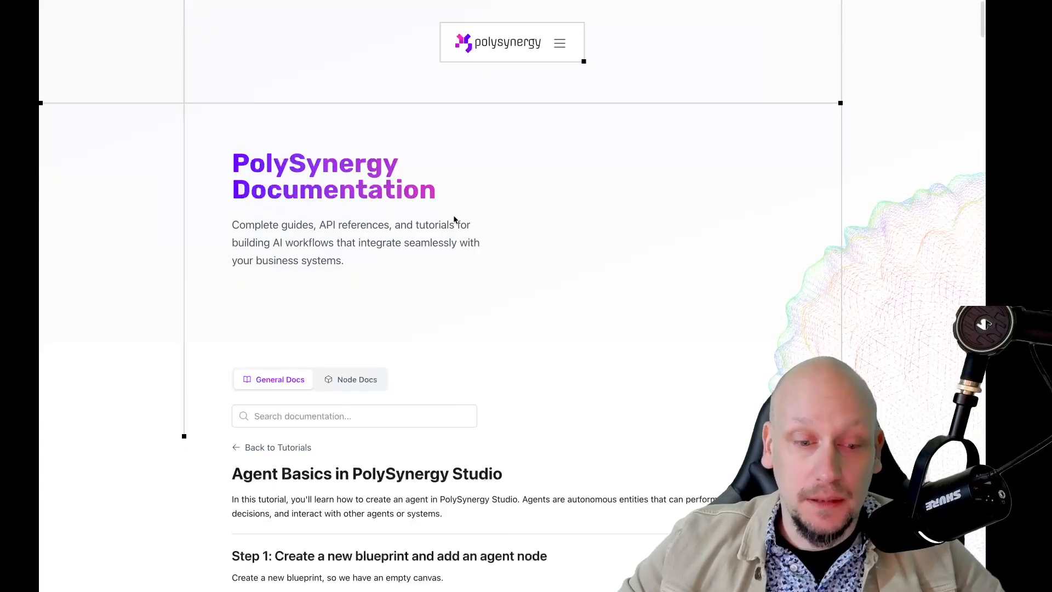
scroll(454, 219, "down", 1)
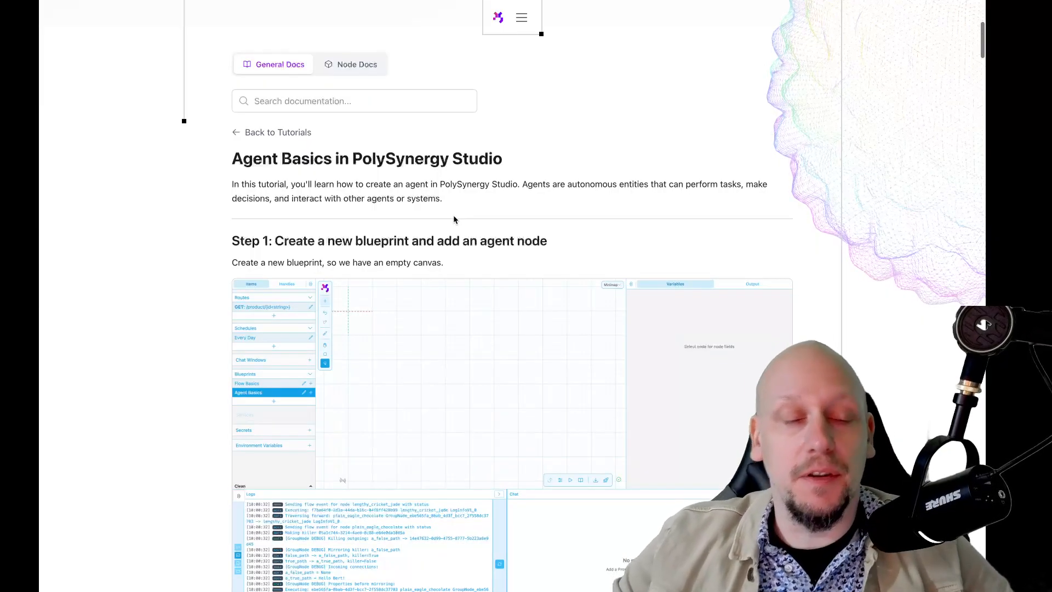
scroll(454, 219, "down", 1)
scroll(454, 219, "up", 3)
scroll(453, 219, "up", 5)
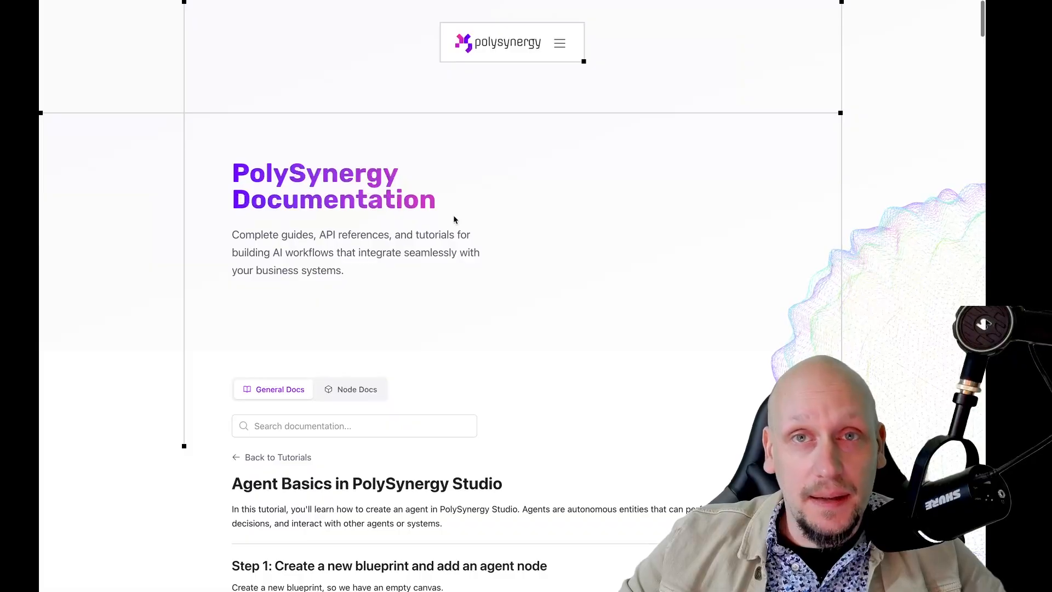
scroll(454, 219, "down", 15)
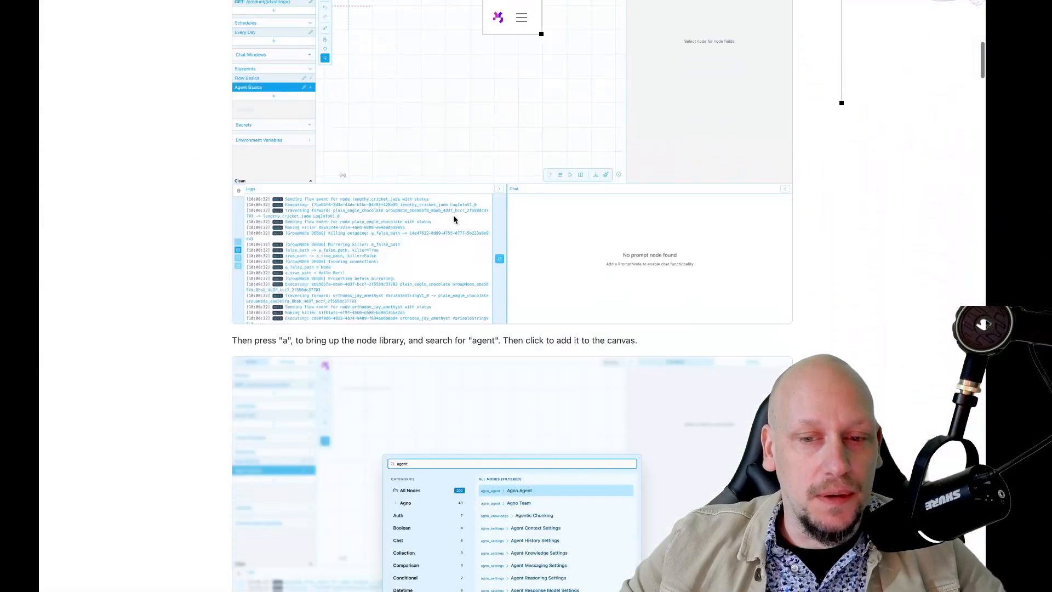
scroll(453, 219, "down", 12)
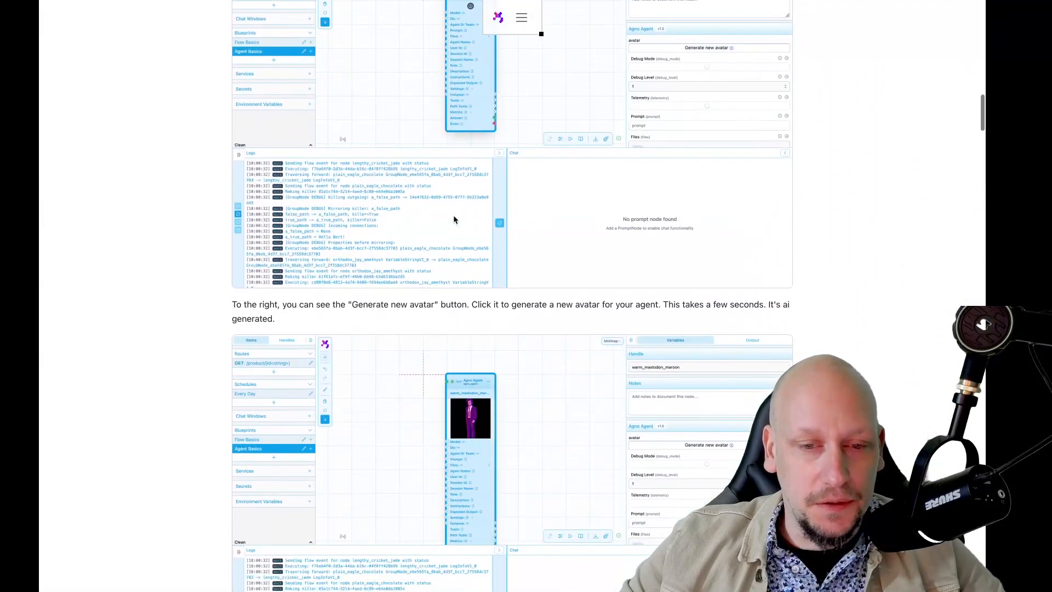
scroll(452, 215, "up", 20)
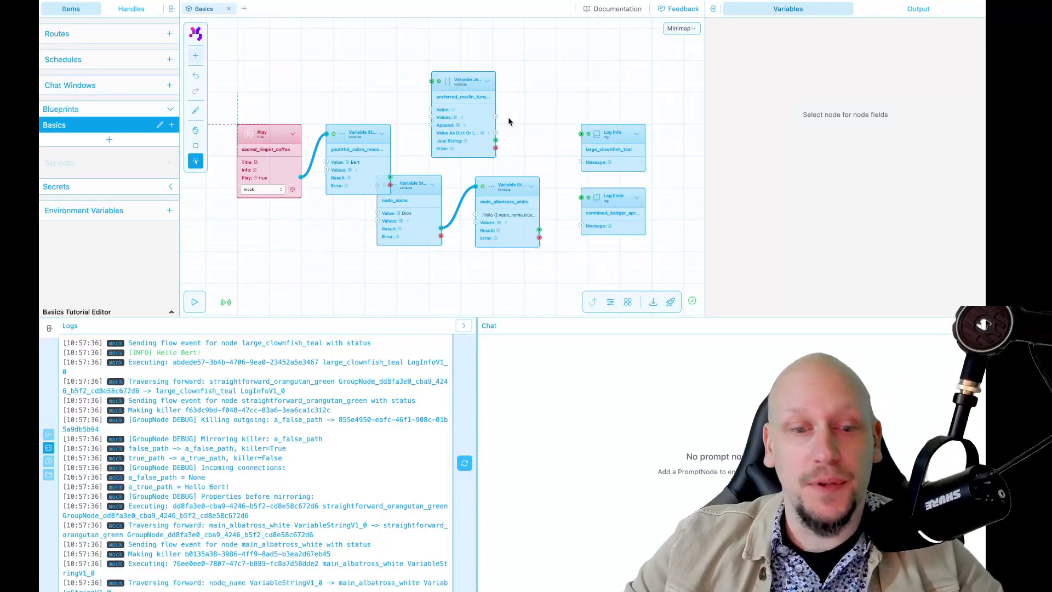
Delete all existing nodes from the Basics blueprint to leave an empty canvas
key("space")
mouse_move(517, 102)
left_mouse_down()
mouse_move(498, 165)
mouse_move(527, 113)
left_mouse_up()
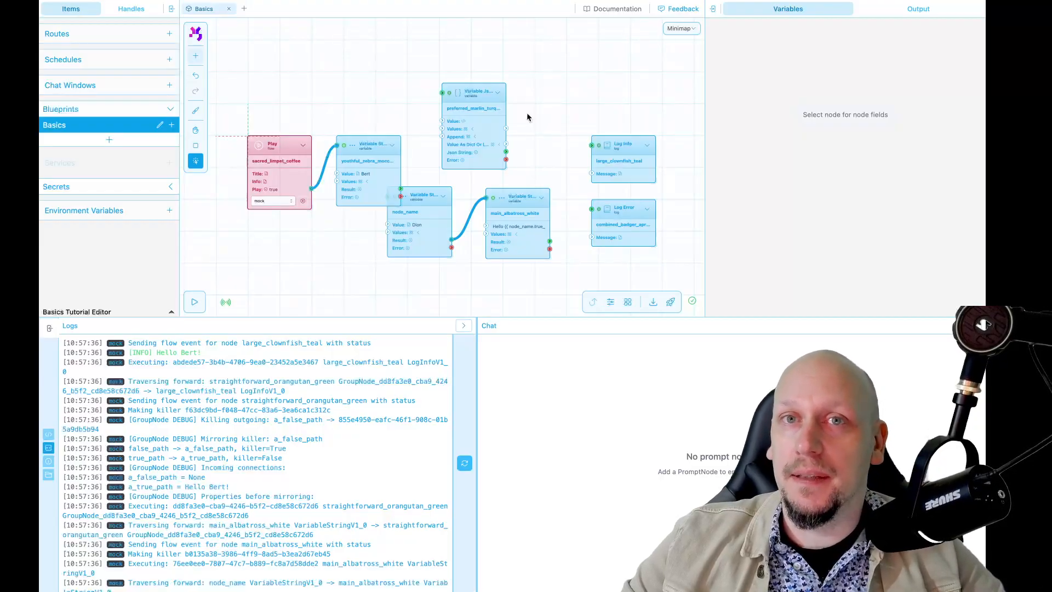
scroll(527, 114, "down", 1)
key("space")
left_click_drag(573, 71, 562, 78)
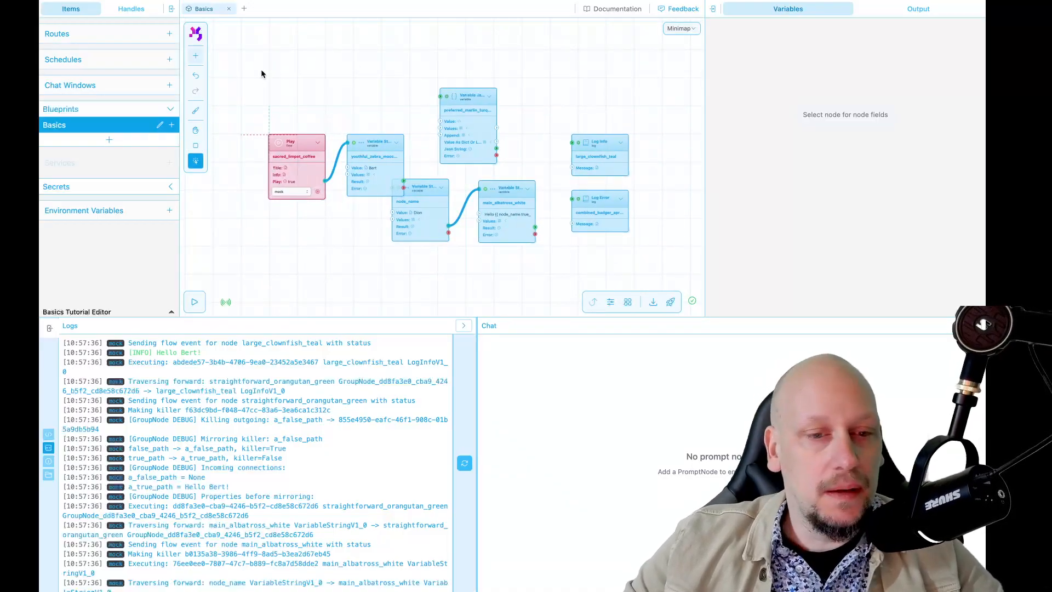
left_click_drag(245, 58, 645, 255)
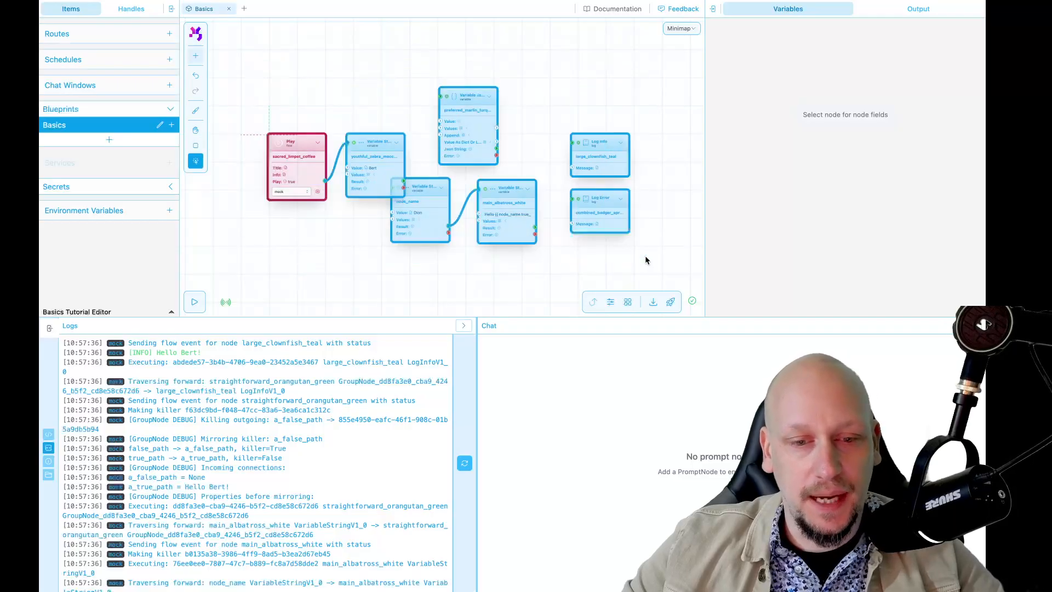
key("Delete")
left_click(586, 193)
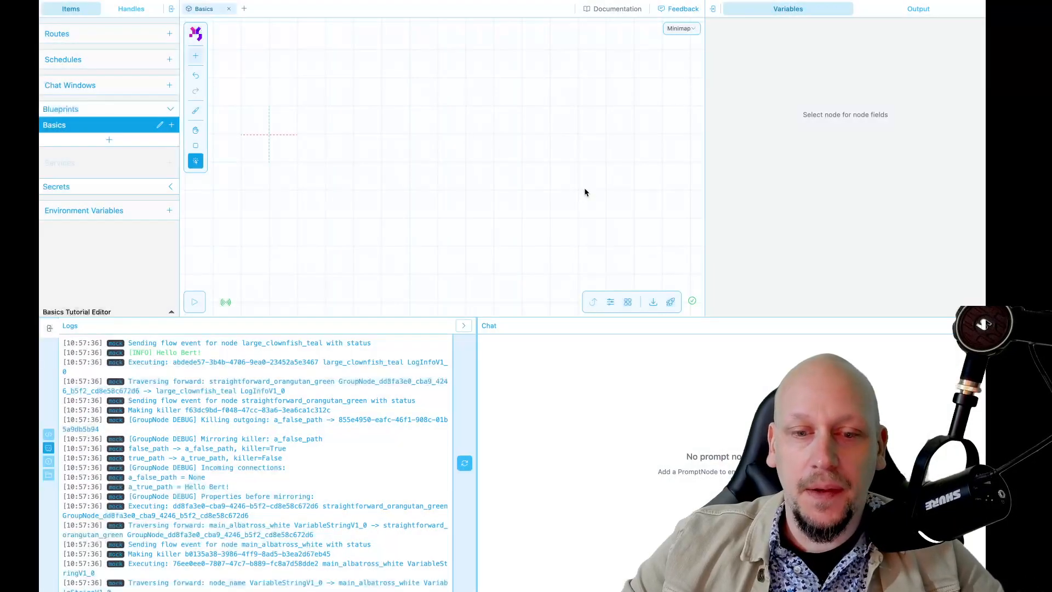
Search the node library for "agent" and place an Agno Agent node near the canvas origin
key("space")
mouse_move(453, 202)
left_mouse_down()
mouse_move(526, 199)
mouse_move(473, 198)
left_mouse_up()
key("space")
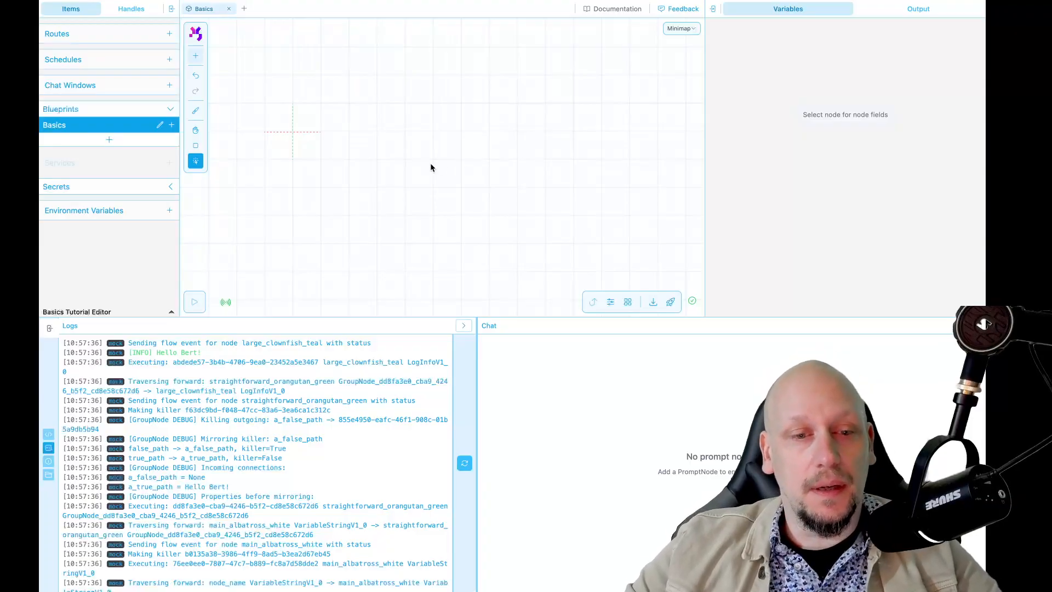
key("shift+a")
type("agent")
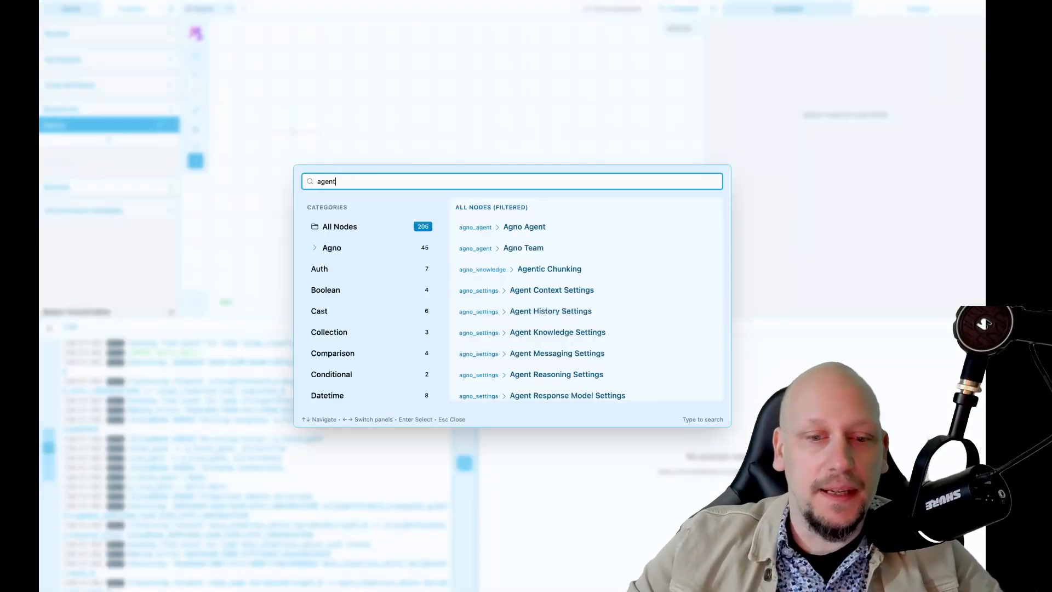
key("Down")
key("Down")
key("Up")
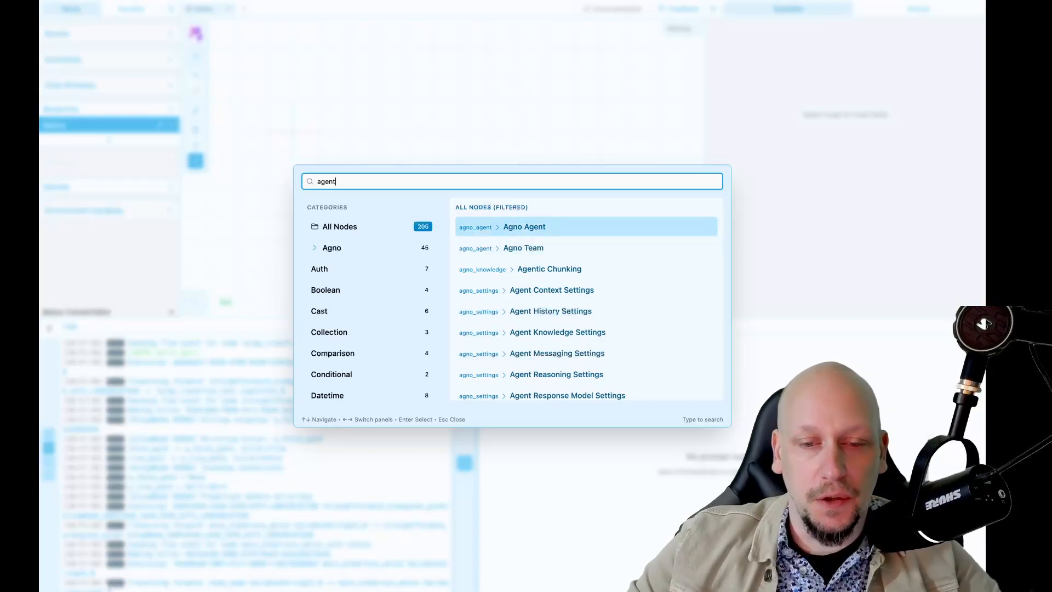
key("Return")
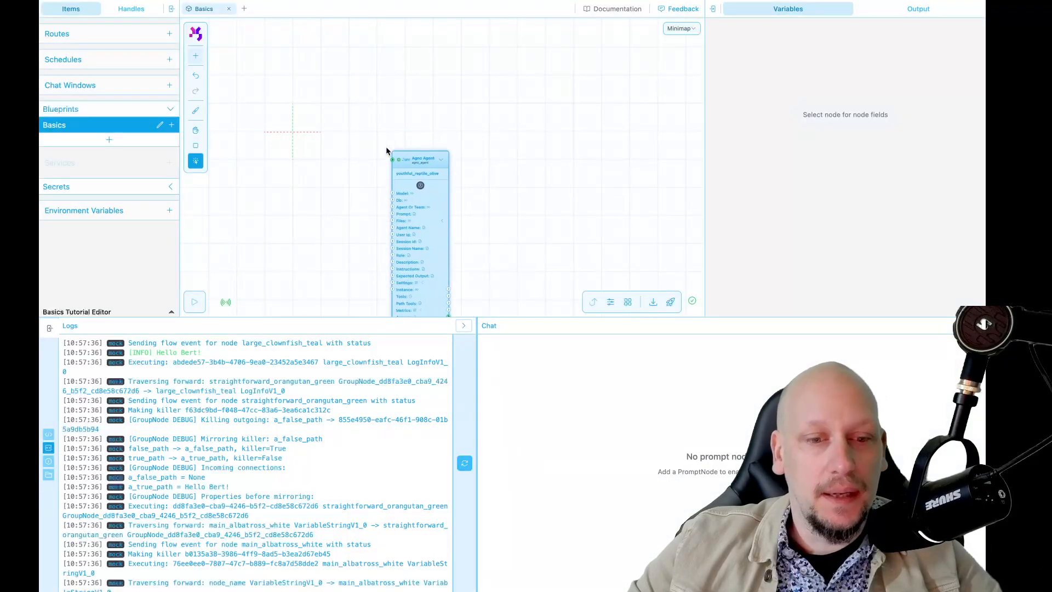
left_click(325, 131)
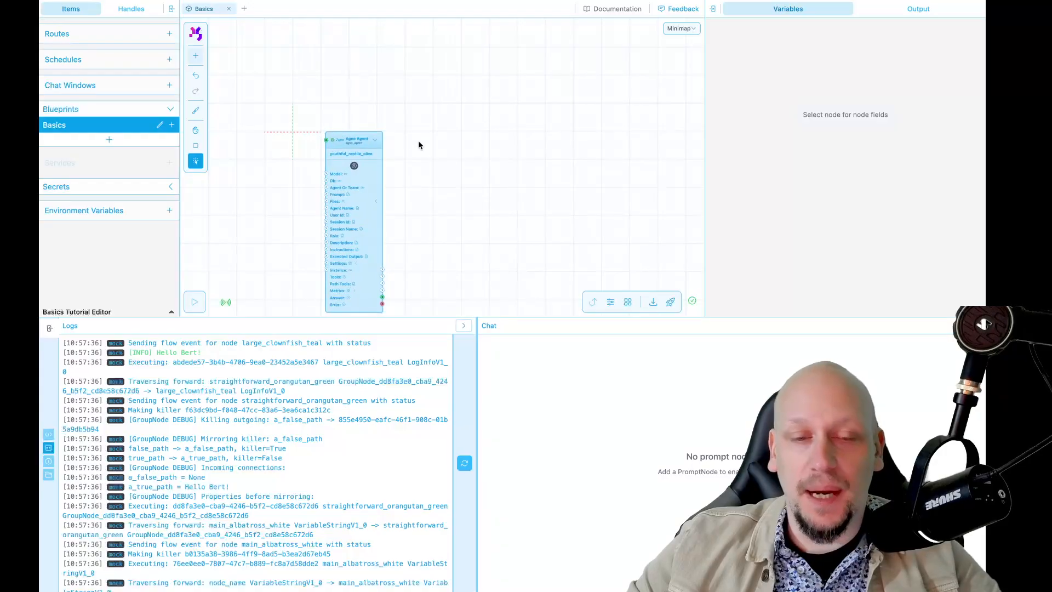
Generate a new avatar for the Agno Agent node
key("space")
left_click_drag(428, 146, 545, 129)
scroll(551, 131, "up", 2)
key("space")
scroll(542, 136, "down", 1)
left_click(482, 139)
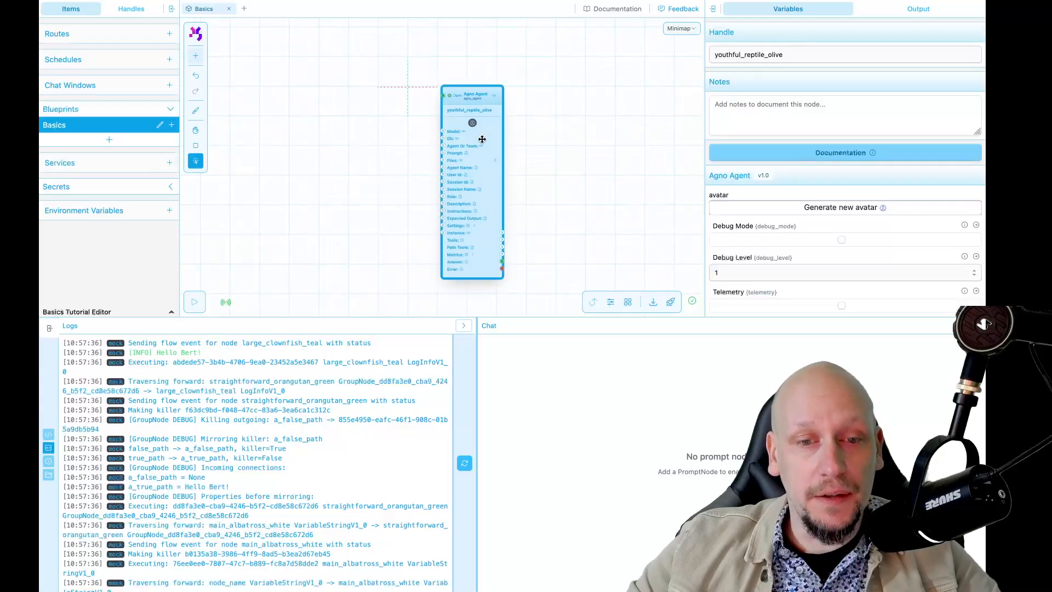
left_click(830, 213)
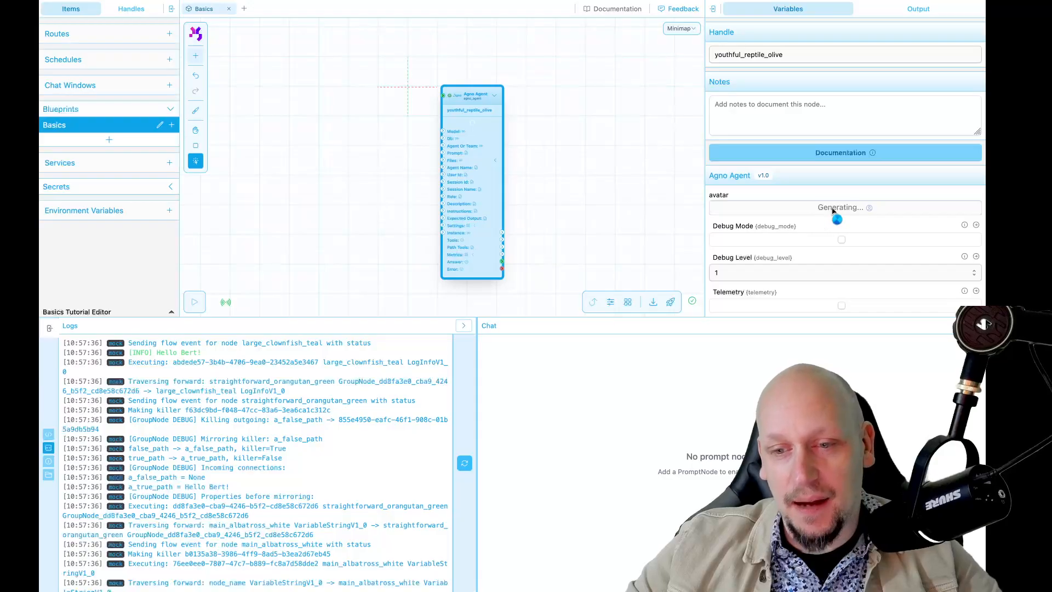
Examine the Agno Agent node's avatar and its list of inputs and outputs
left_click(580, 193)
scroll(580, 193, "up", 2)
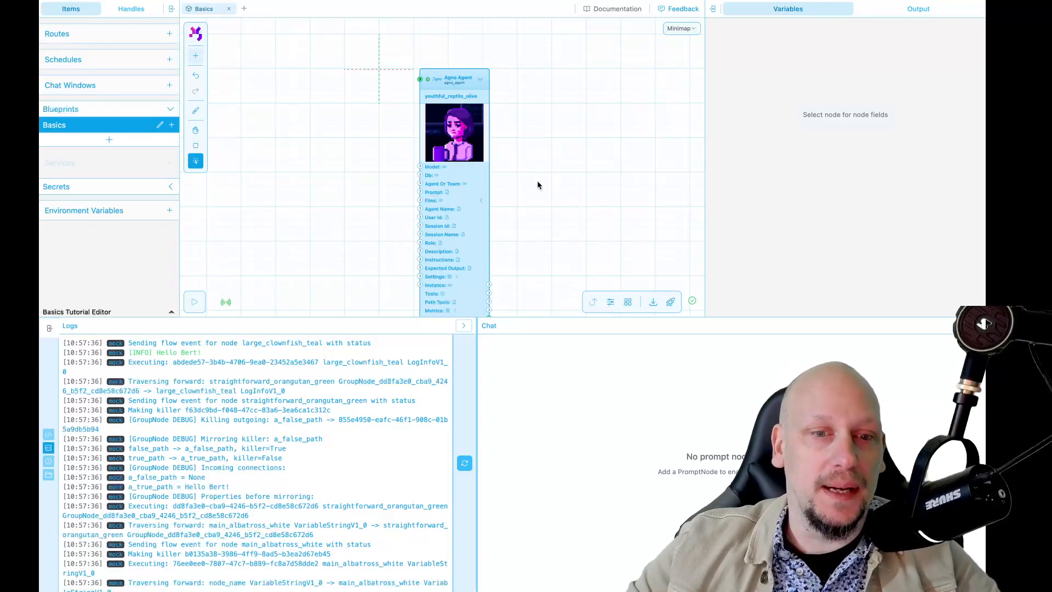
left_click(459, 147)
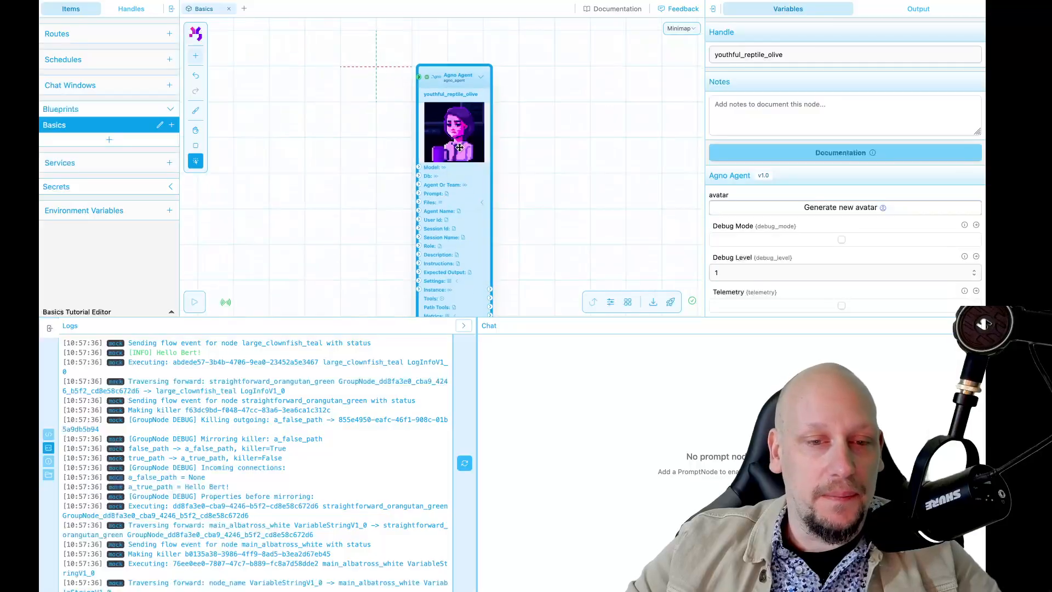
scroll(459, 146, "up", 3)
scroll(493, 131, "down", 3)
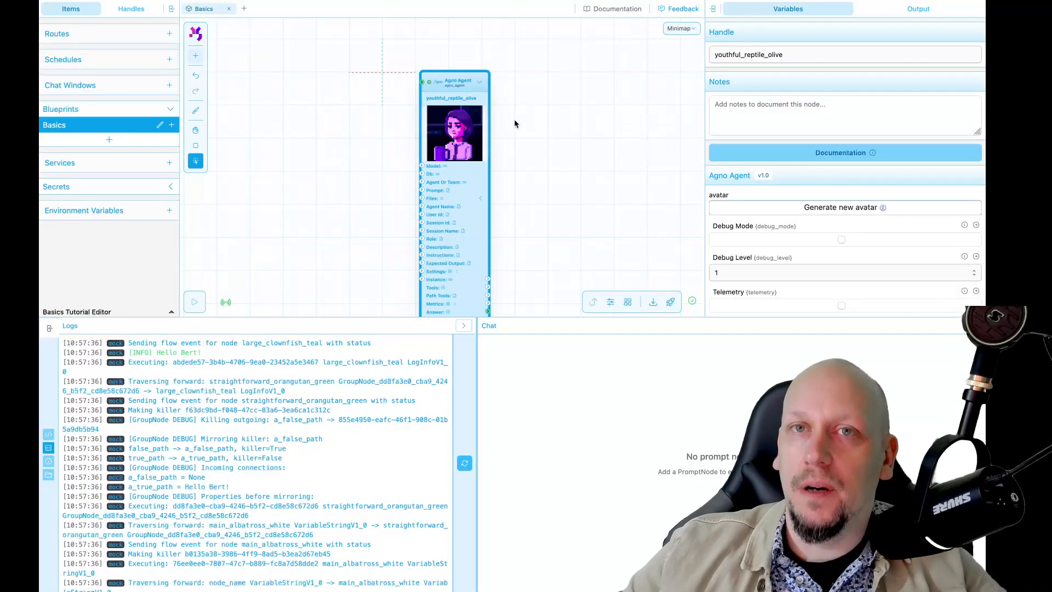
left_click(514, 126)
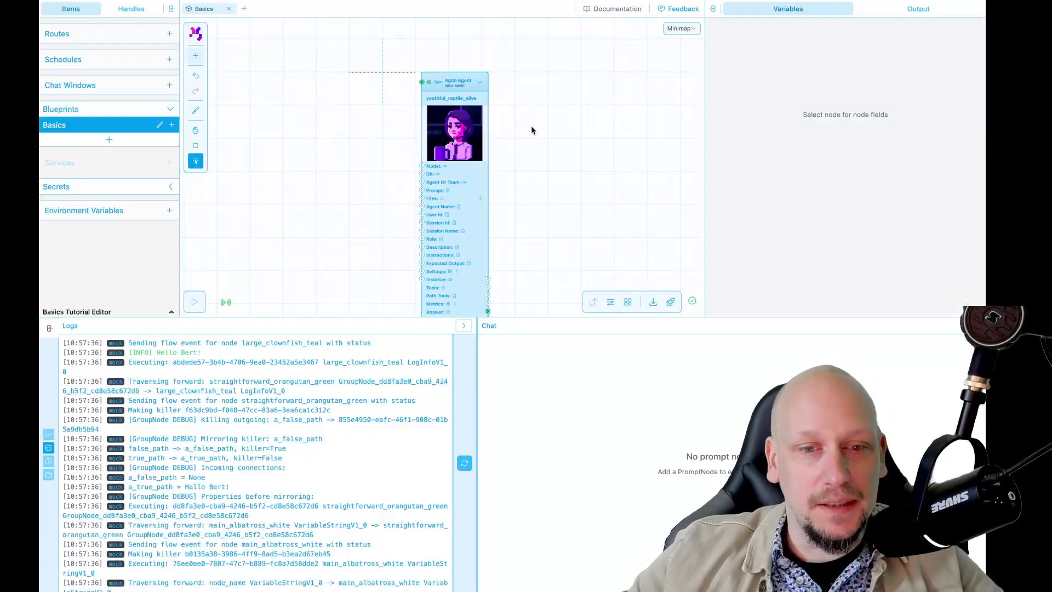
key("h")
left_click_drag(530, 136, 545, 110)
key("v")
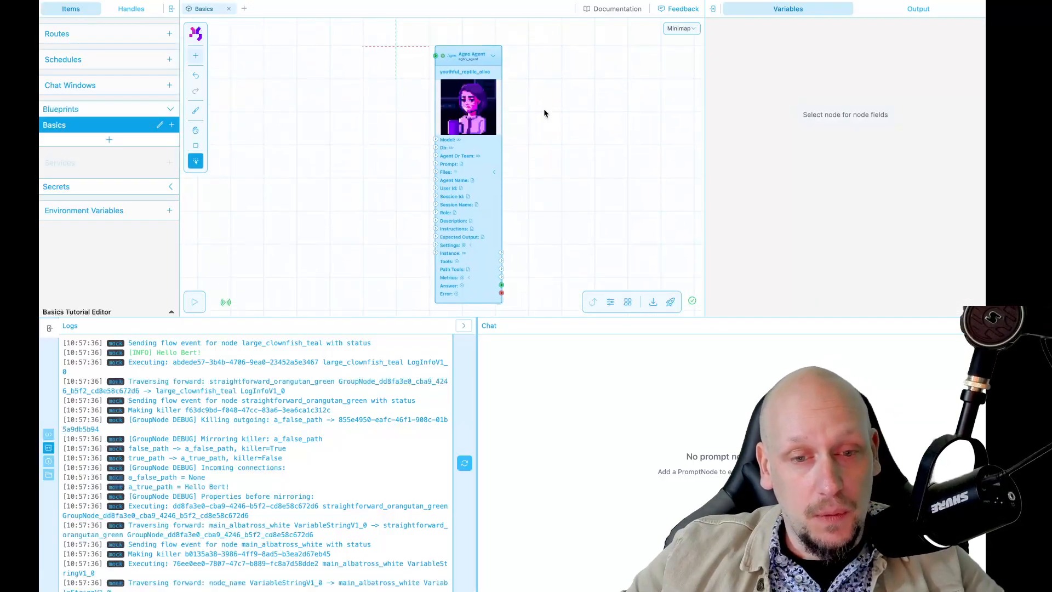
left_click(480, 138)
scroll(451, 223, "up", 5)
scroll(451, 224, "down", 2)
scroll(467, 144, "down", 5)
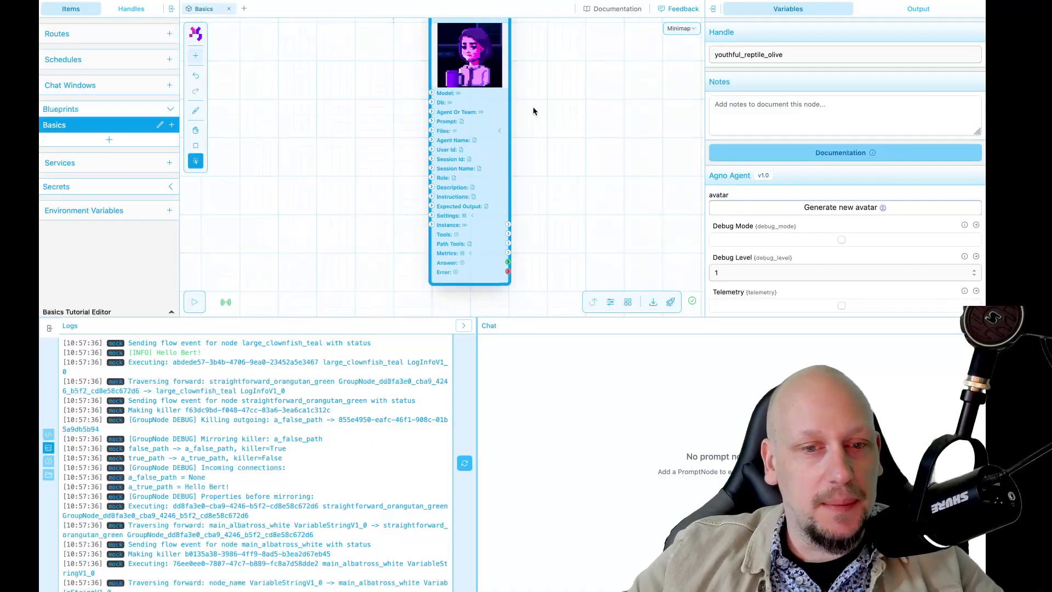
left_click(532, 108)
key("h")
left_click_drag(533, 108, 519, 155)
key("v")
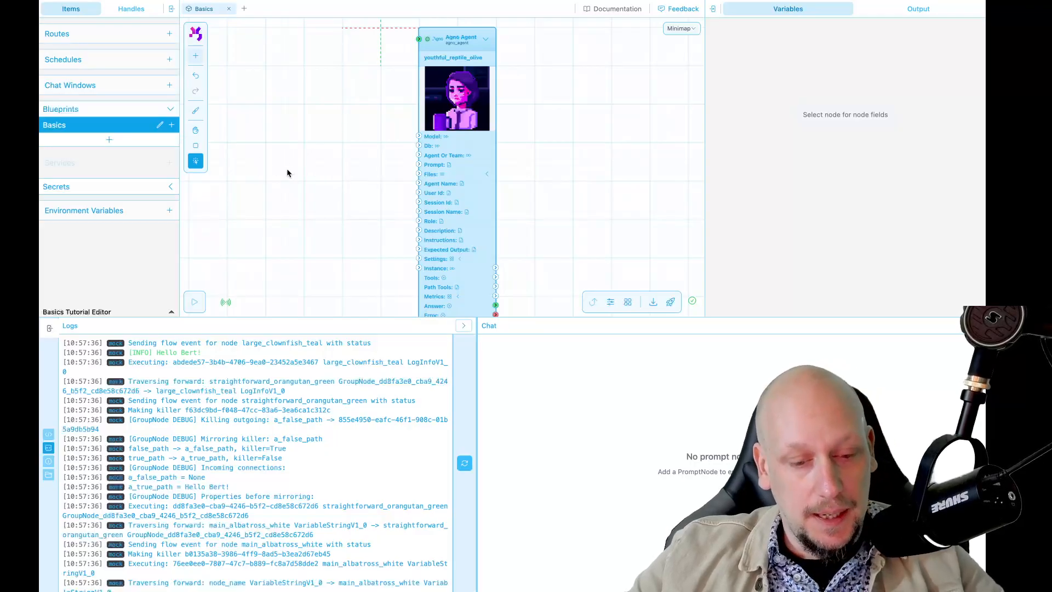
Search the node library for "open" and place an OpenAI Model node directly left of the agent node
double_click(325, 148)
type("open")
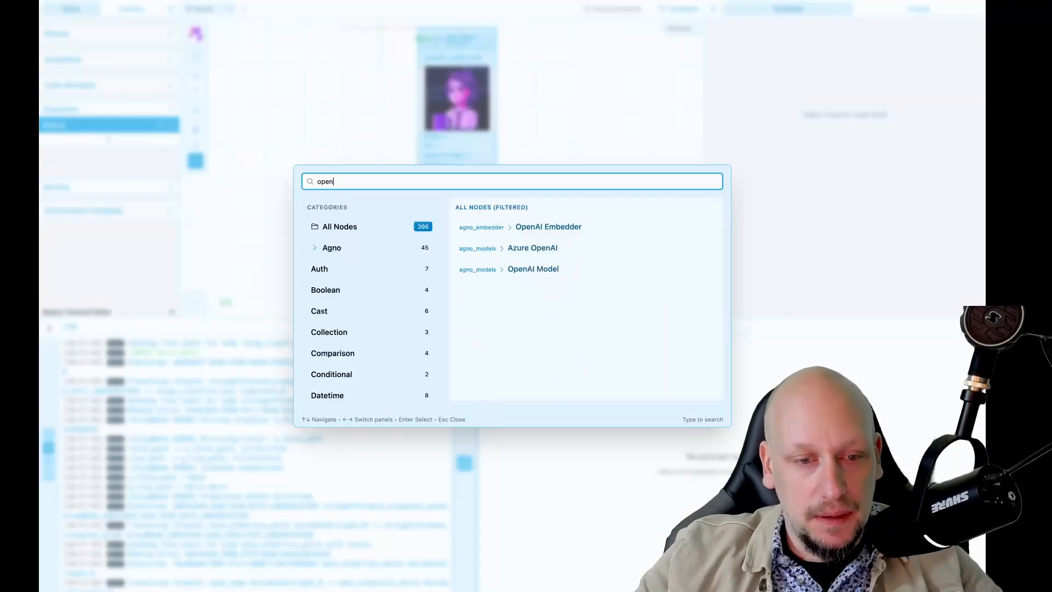
key("Down")
key("Down")
key("Down")
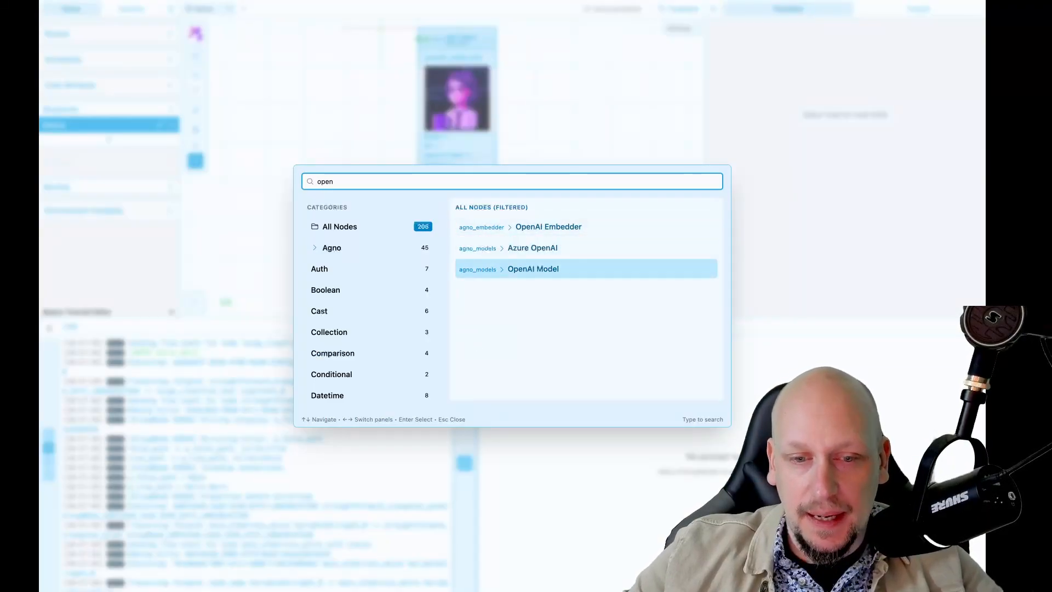
key("Return")
left_click_drag(327, 145, 303, 29)
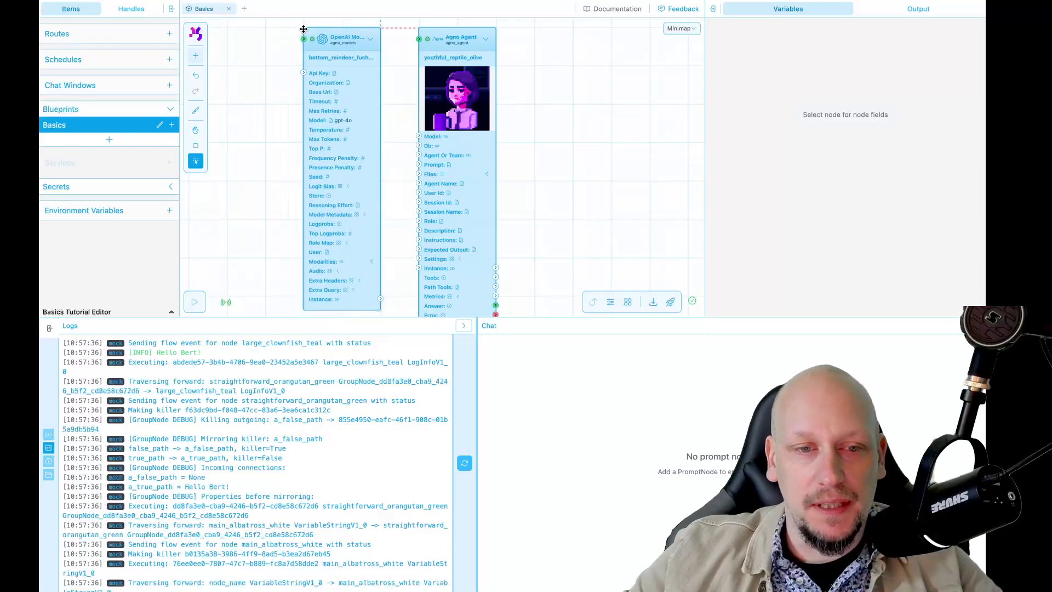
Review the OpenAI Model node's settings, including the API key and model fields
left_click(331, 173)
scroll(776, 218, "down", 15)
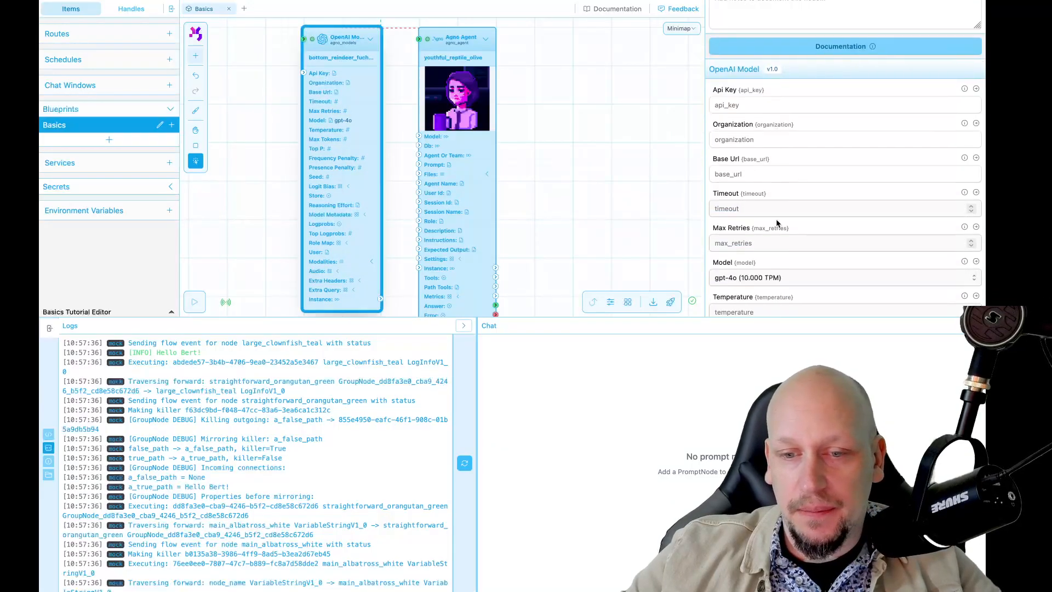
scroll(776, 218, "up", 15)
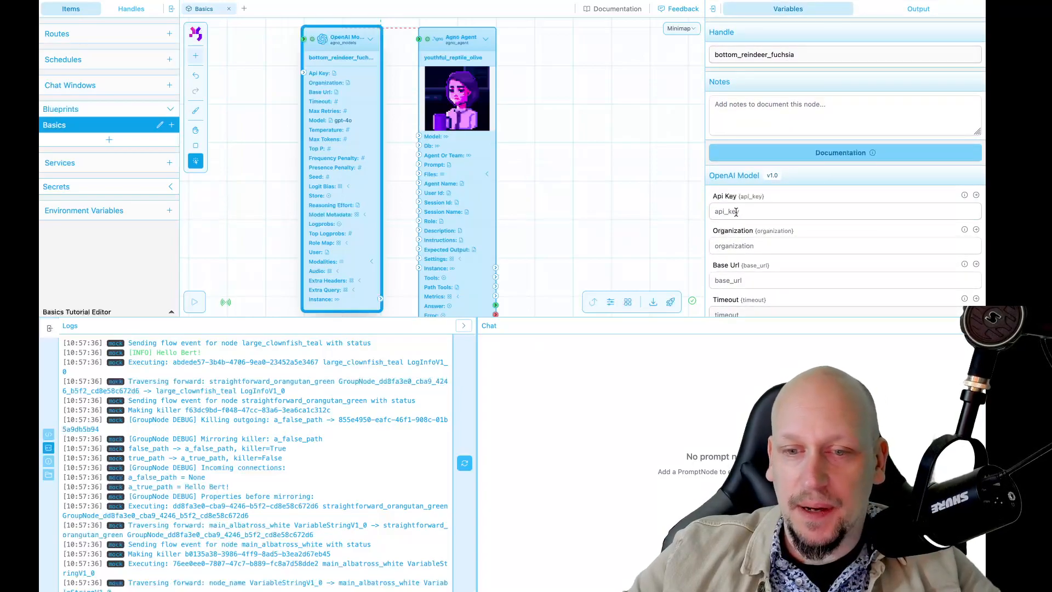
left_click(586, 202)
scroll(580, 182, "left", 3)
scroll(581, 182, "down", 1)
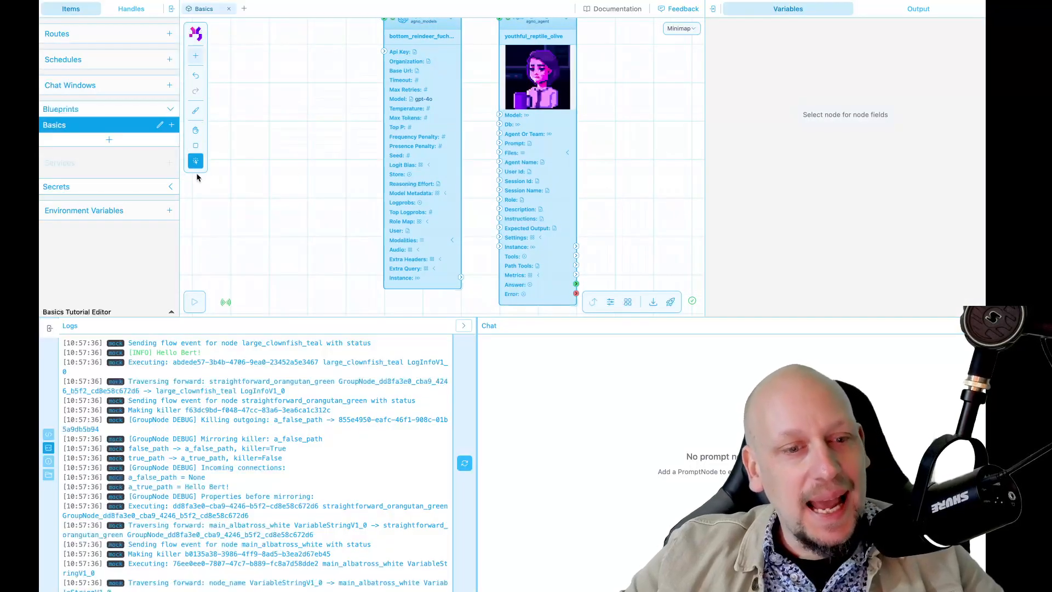
left_click(168, 190)
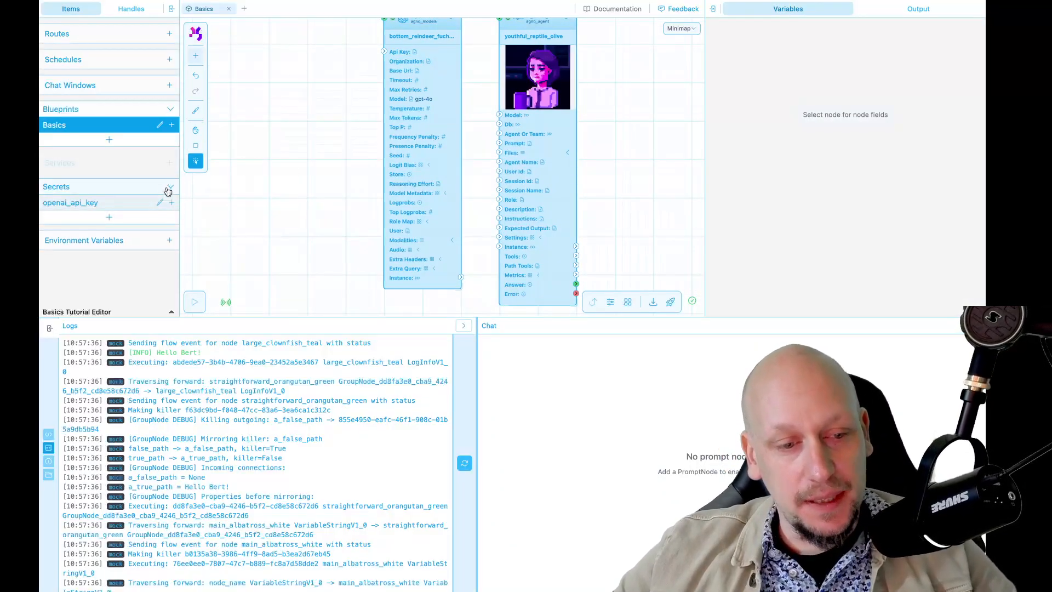
left_click(110, 218)
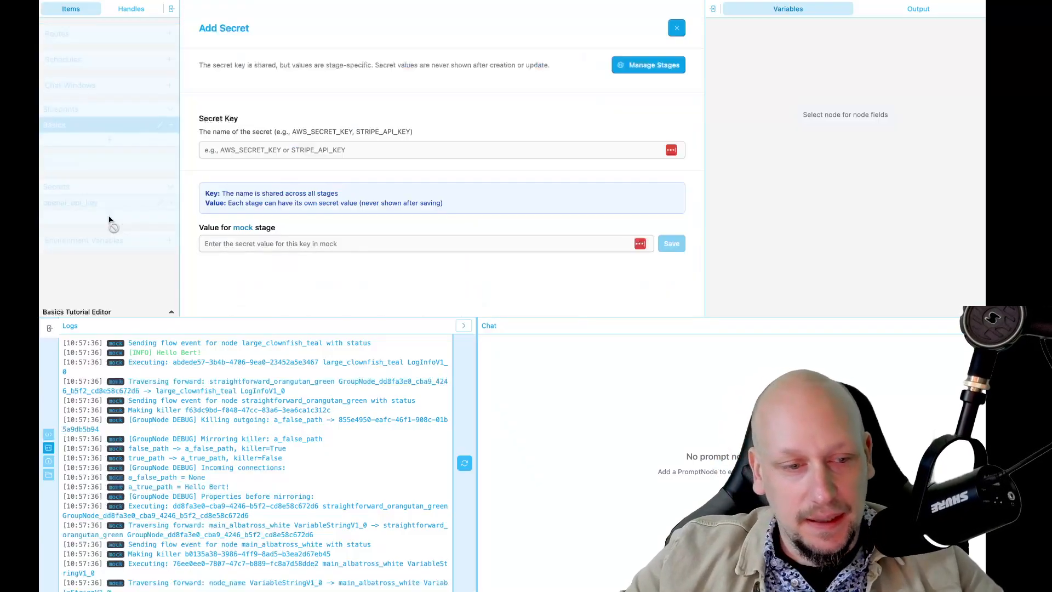
left_click(215, 154)
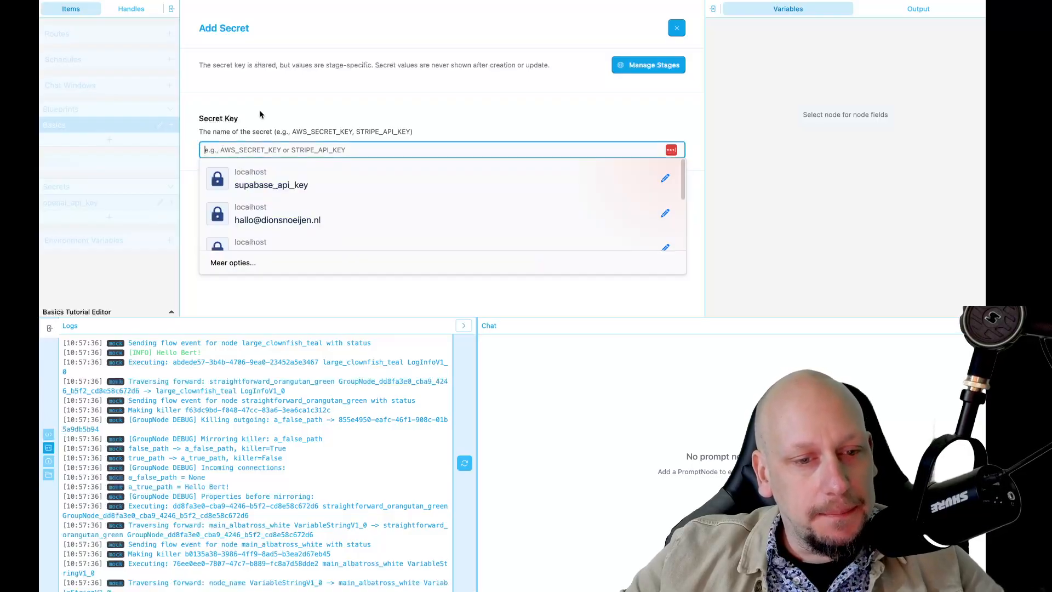
type("opena")
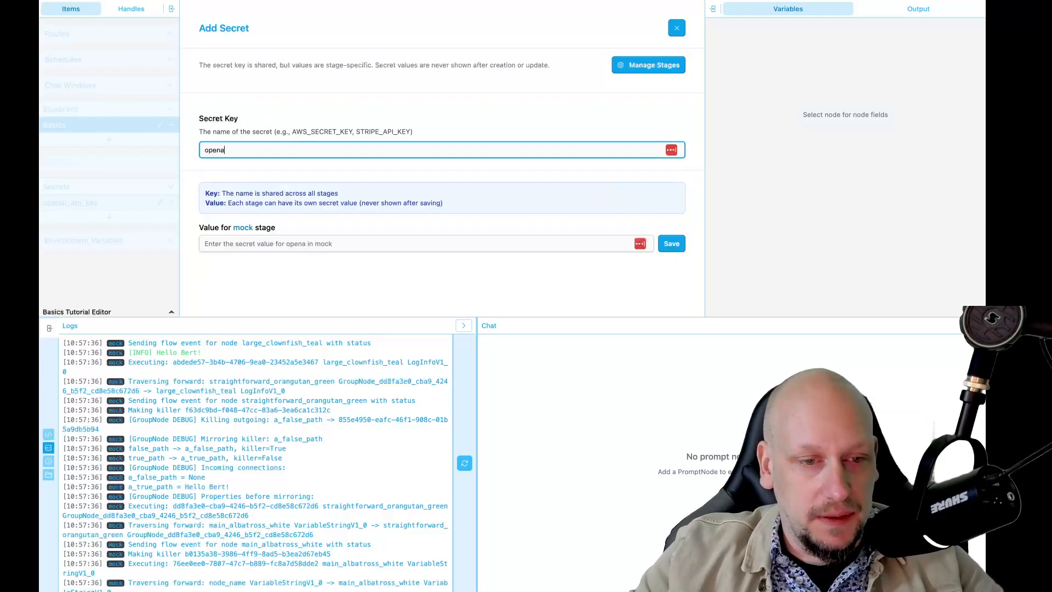
type("i_api_ey")
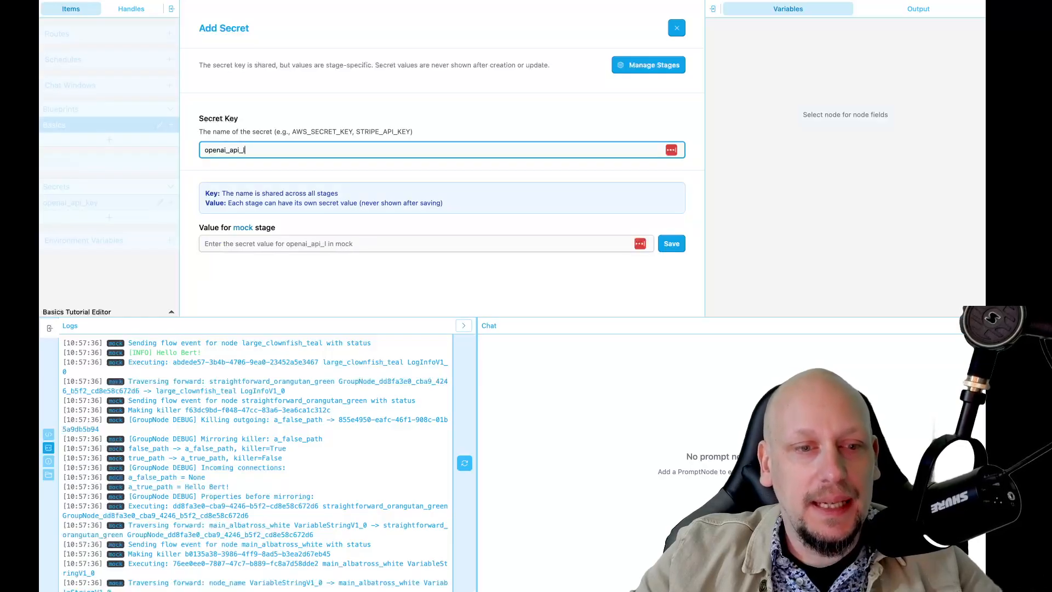
key("BackSpace")
key("BackSpace")
type("key")
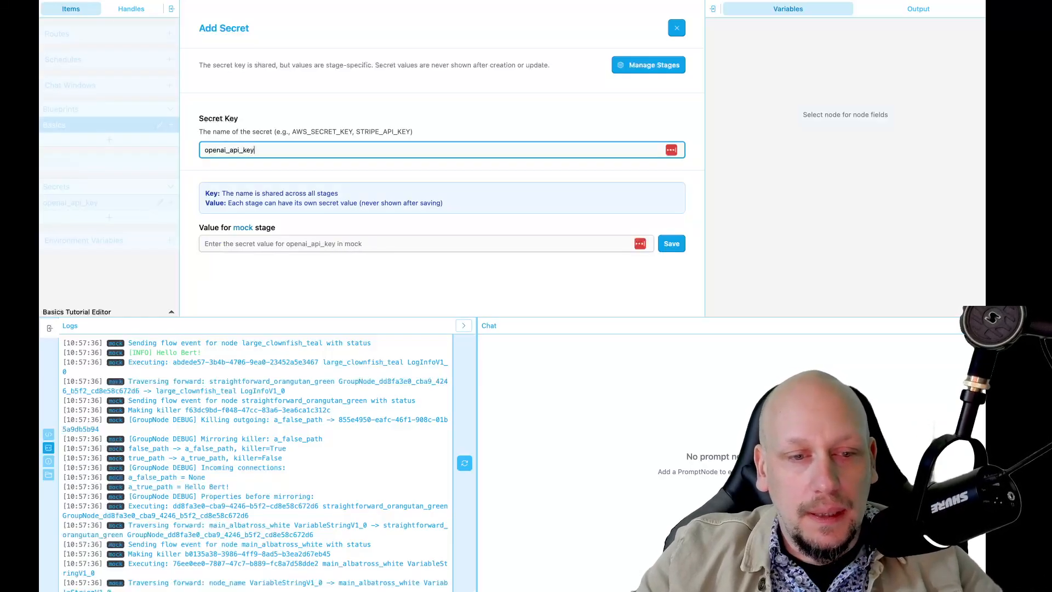
left_click(235, 246)
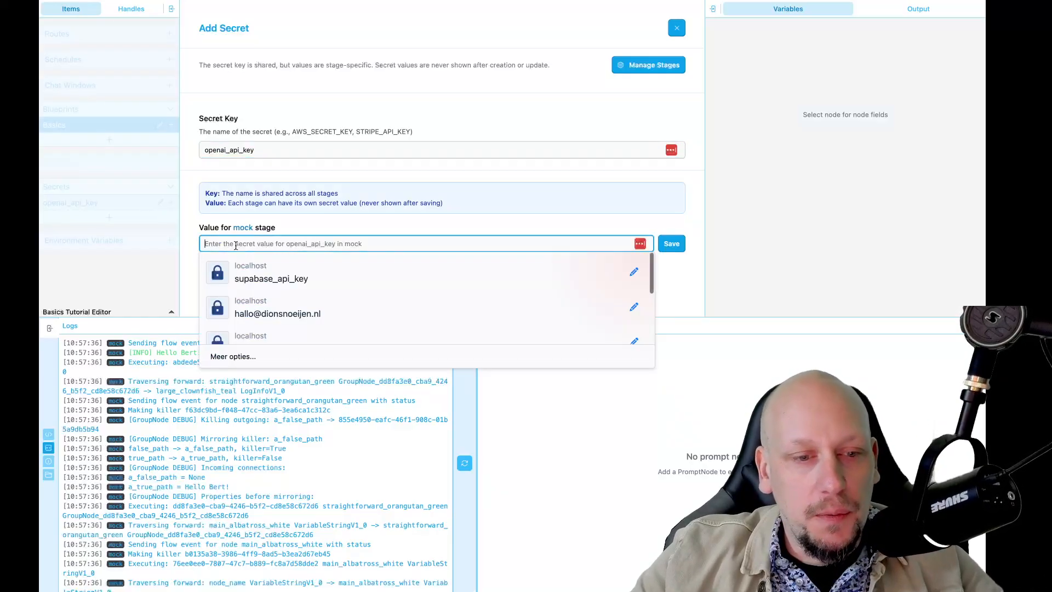
left_click(307, 222)
left_click(353, 149)
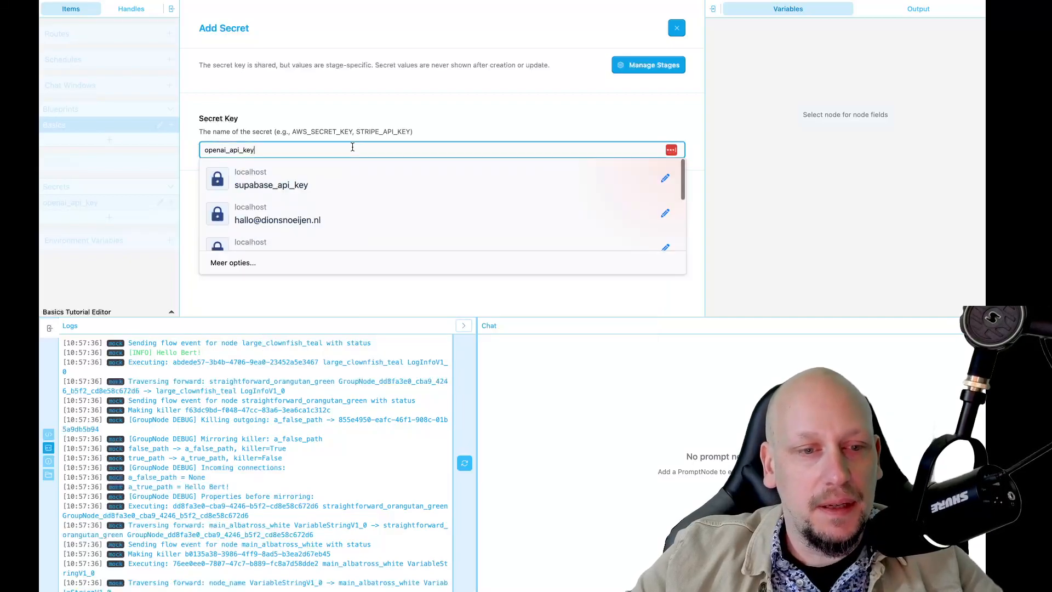
left_click(676, 28)
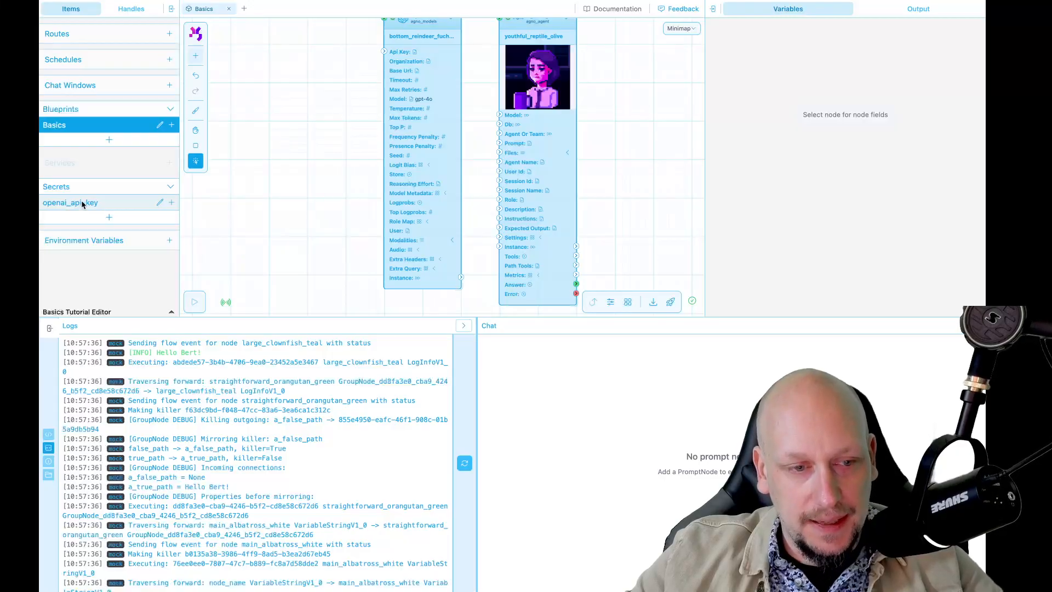
Review the edit form of the stored openai_api_key secret and close it without changes
left_click(160, 203)
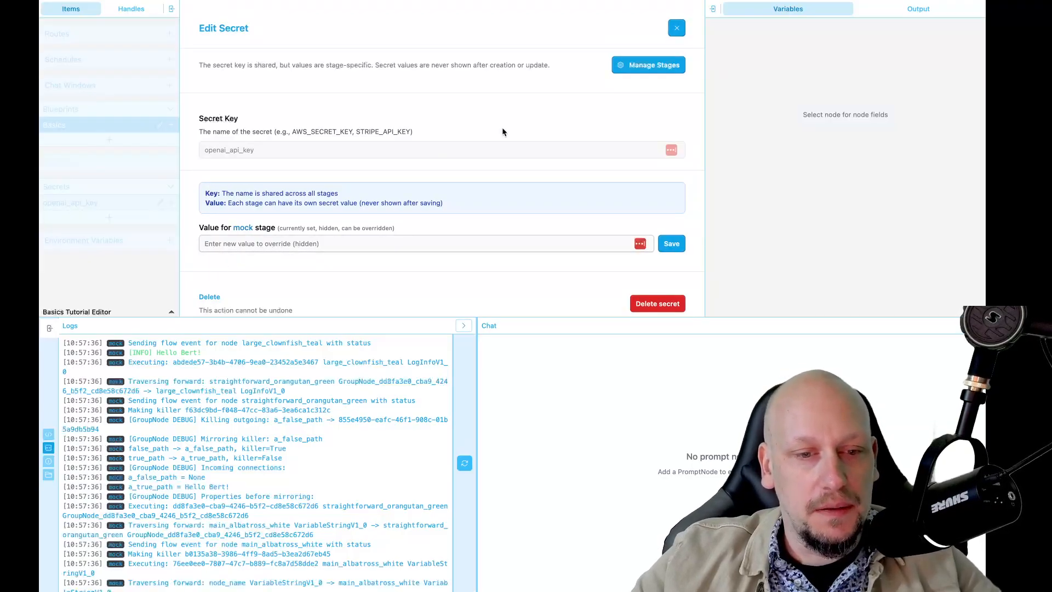
left_click(677, 28)
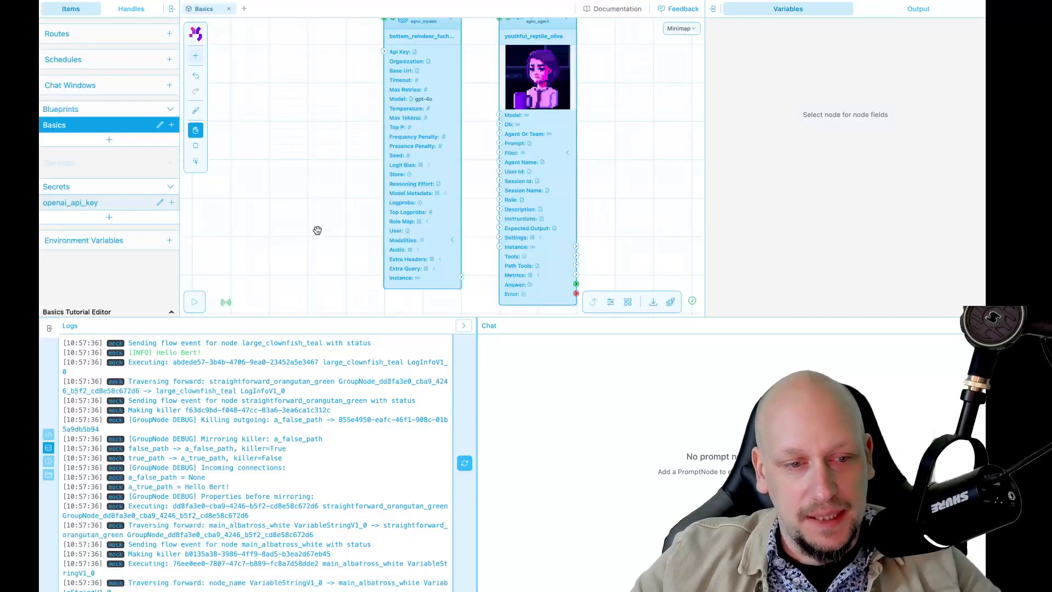
Place an openai_api_key Secret node directly left of the OpenAI Model node and connect its output to the model's Api Key input
scroll(534, 146, "down", 5)
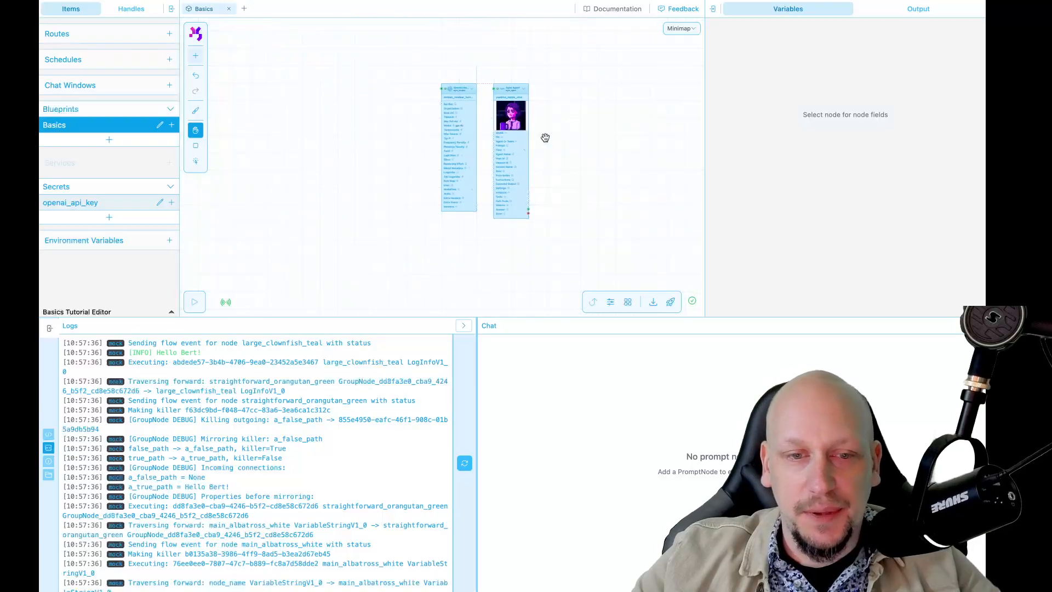
scroll(501, 198, "up", 2)
left_click_drag(277, 223, 298, 245)
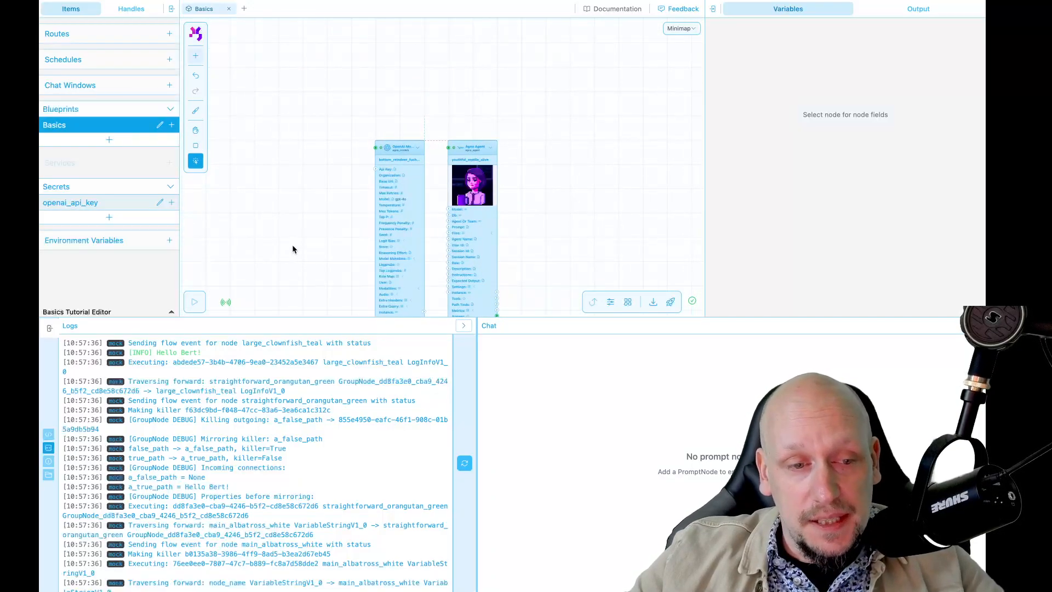
scroll(288, 245, "up", 1)
scroll(288, 244, "up", 1)
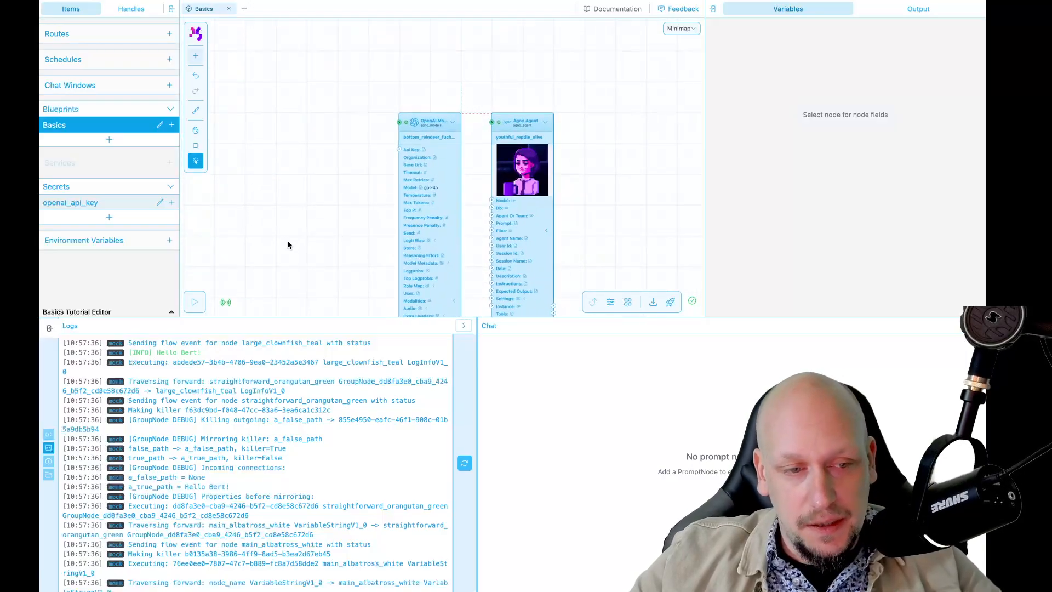
left_click_drag(173, 205, 309, 113)
scroll(333, 193, "up", 2)
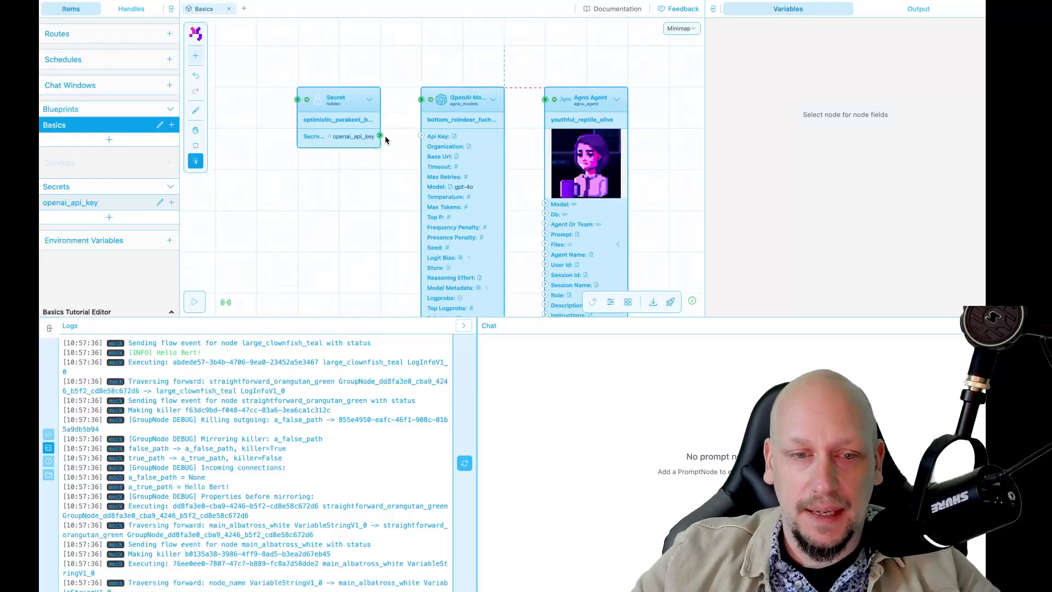
left_click_drag(379, 135, 422, 135)
Connect the OpenAI Model node's Instance output to the Agno Agent node's Model input
key("space")
left_click_drag(378, 258, 282, 224)
key("space")
left_click_drag(577, 223, 546, 142)
scroll(385, 223, "up", 1)
left_click_drag(376, 263, 418, 81)
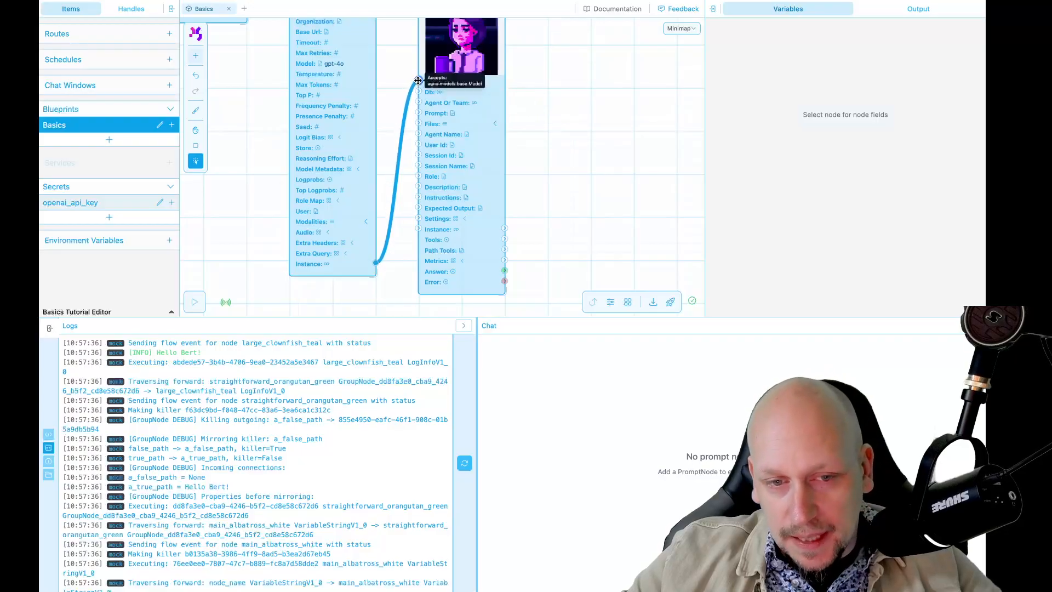
Delete the Secret node that feeds the OpenAI Model node's Api Key input
key("space")
scroll(536, 113, "down", 3)
left_click_drag(535, 109, 543, 151)
scroll(535, 171, "up", 3)
key("space")
left_click(288, 57)
key("Delete")
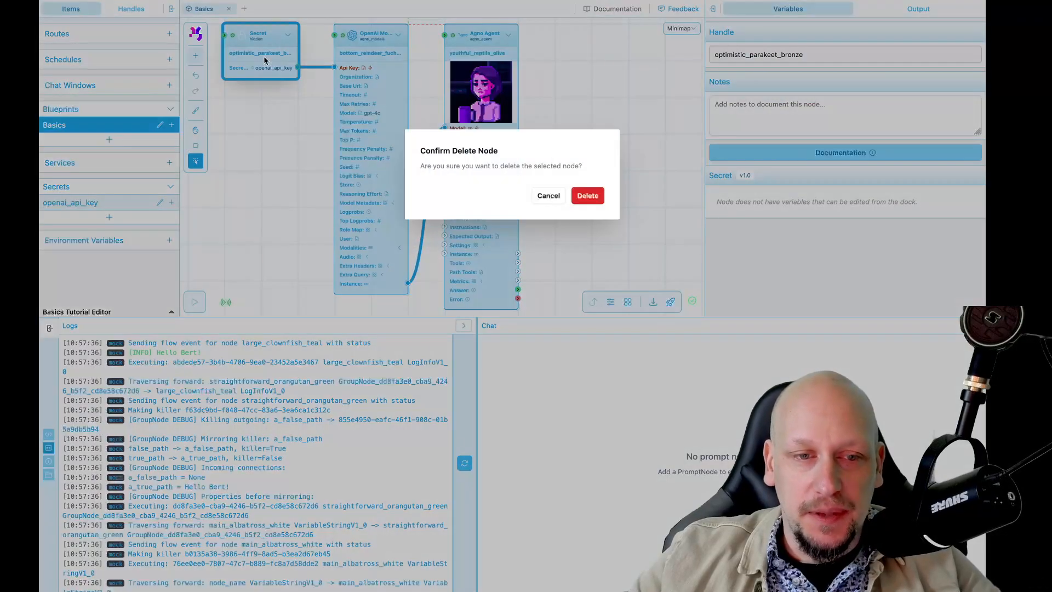
left_click(588, 197)
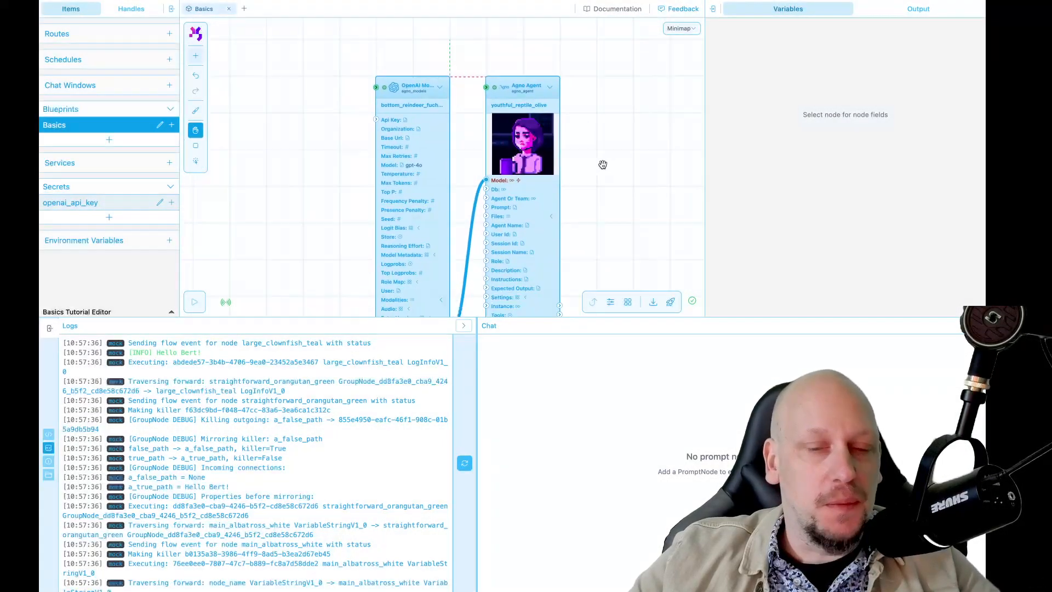
Set the OpenAI Model node's Api Key to the secret reference <secret:openai_api_key>
left_click(353, 139)
left_click(729, 210)
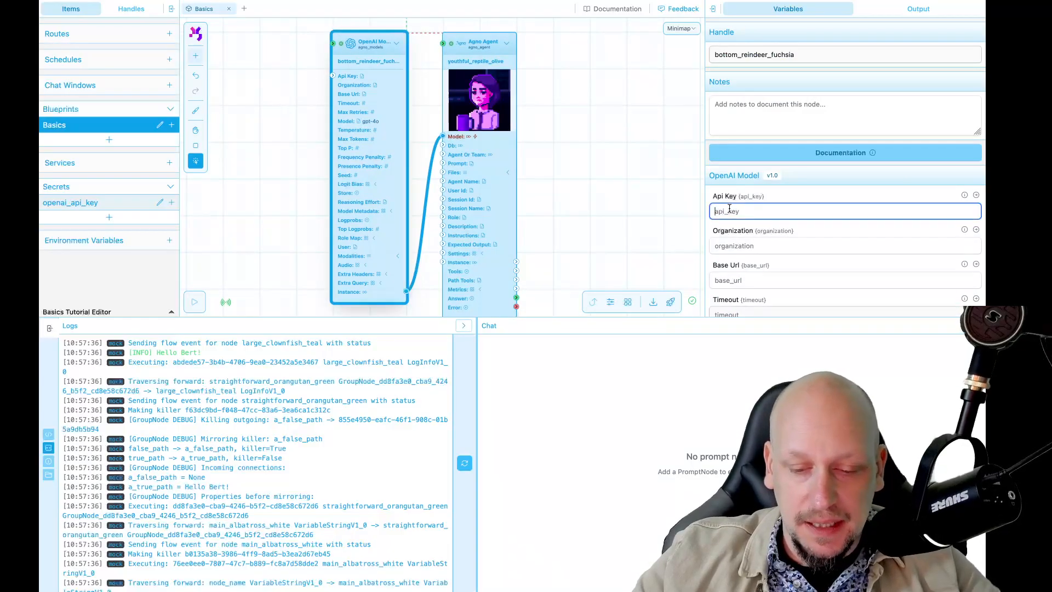
type("<")
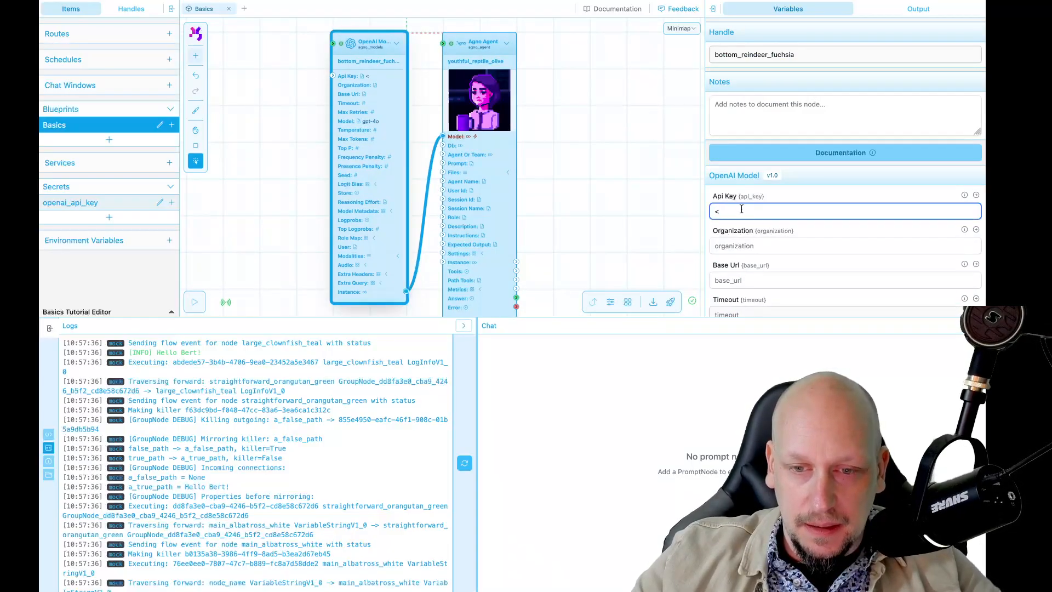
left_click_drag(716, 209, 705, 212)
type("<")
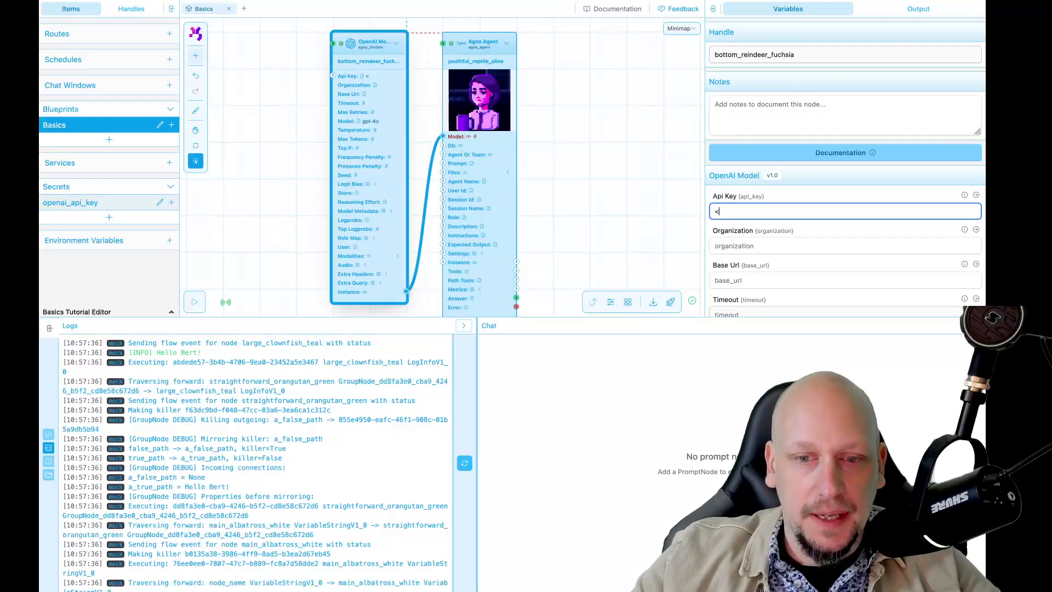
type("secret")
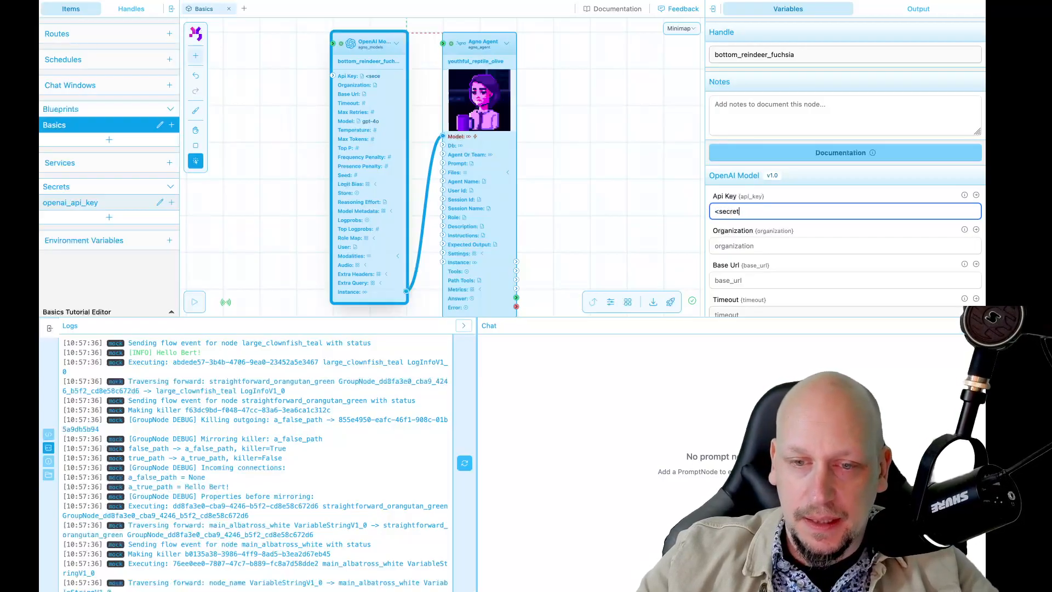
type(":openai_api")
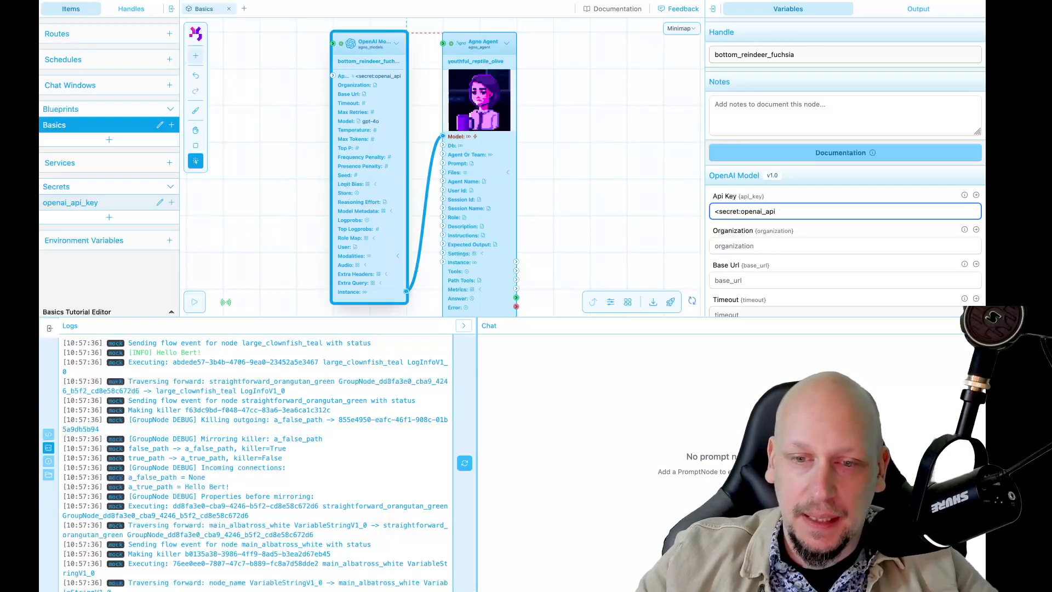
type("_keu")
key("BackSpace")
type("y>")
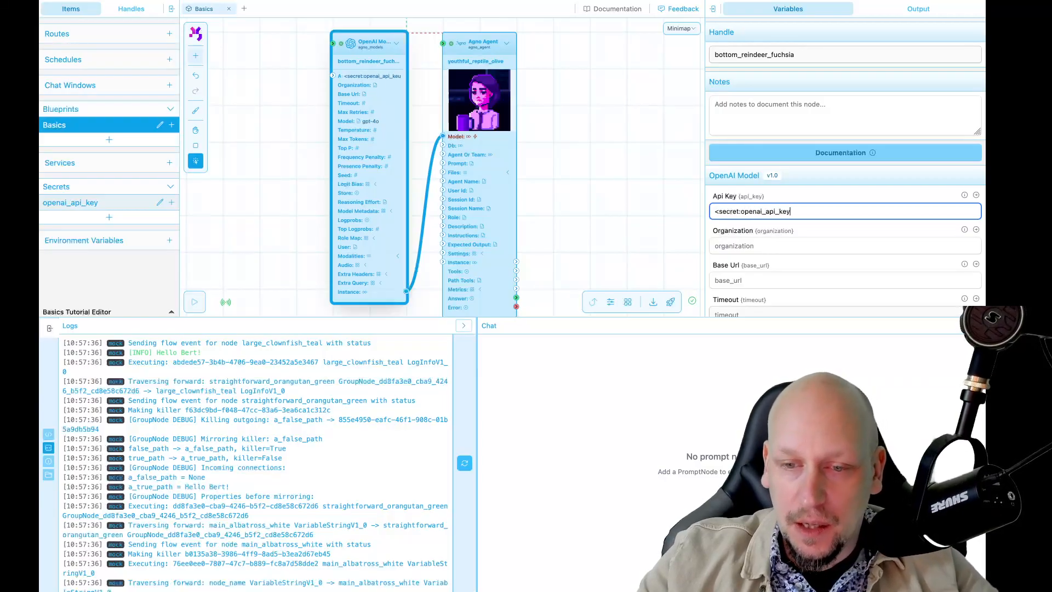
double_click(759, 212)
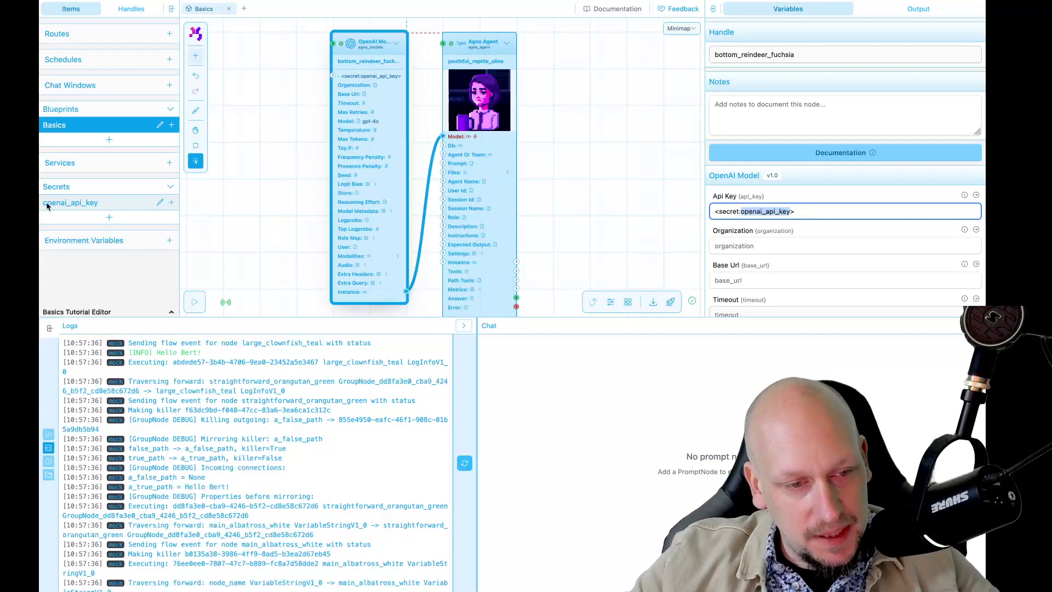
double_click(730, 212)
left_click_drag(742, 209, 725, 209)
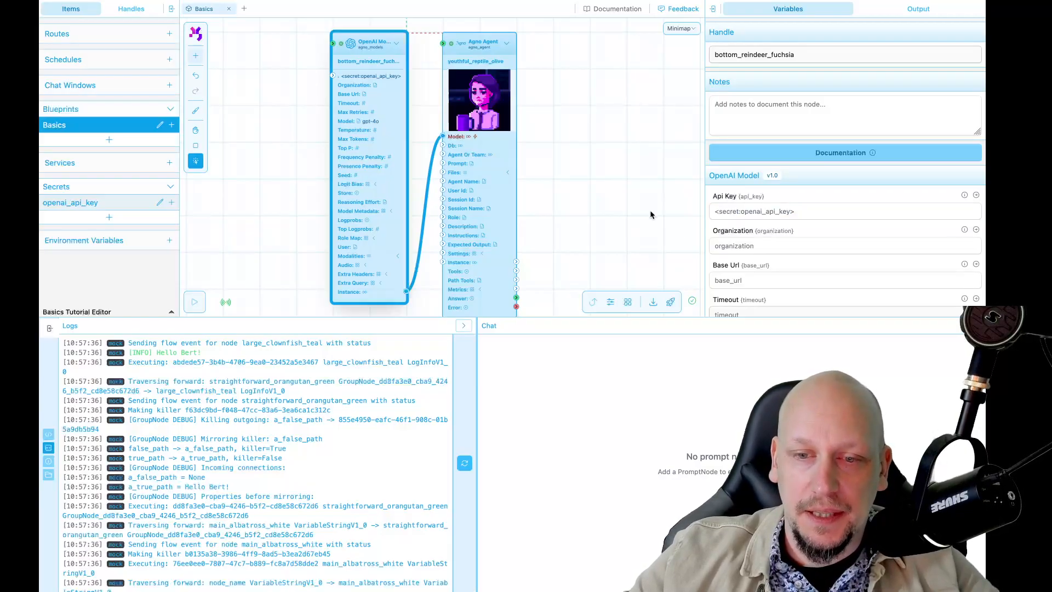
left_click(566, 208)
Collapse the OpenAI Model node and widen the chat area at the expense of the logs
left_click(367, 152)
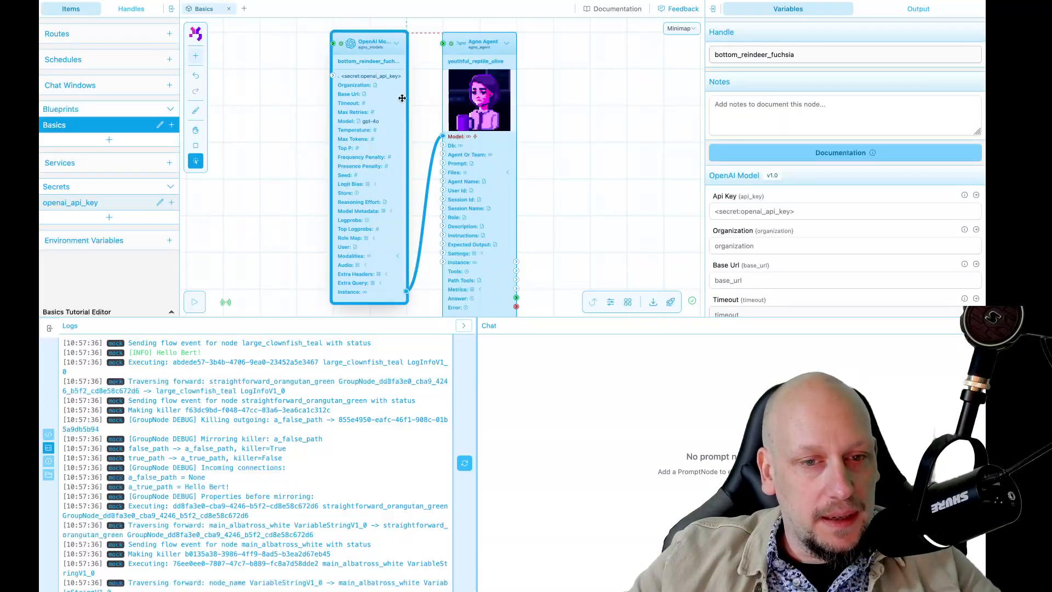
left_click(396, 50)
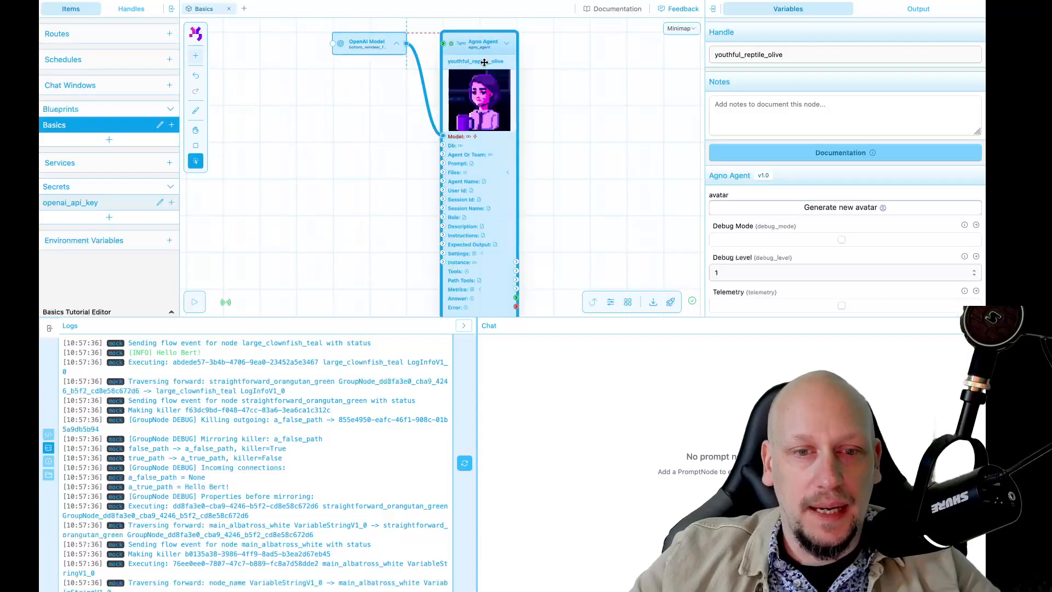
scroll(576, 137, "down", 2)
left_click_drag(577, 138, 559, 138)
left_click(559, 138)
left_click(463, 152)
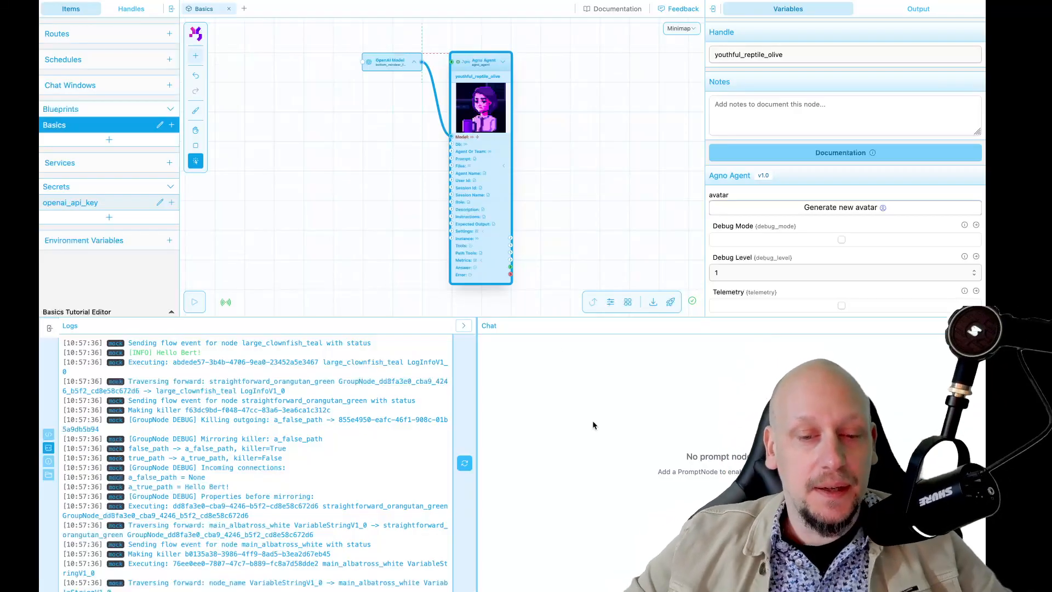
left_click_drag(476, 367, 310, 383)
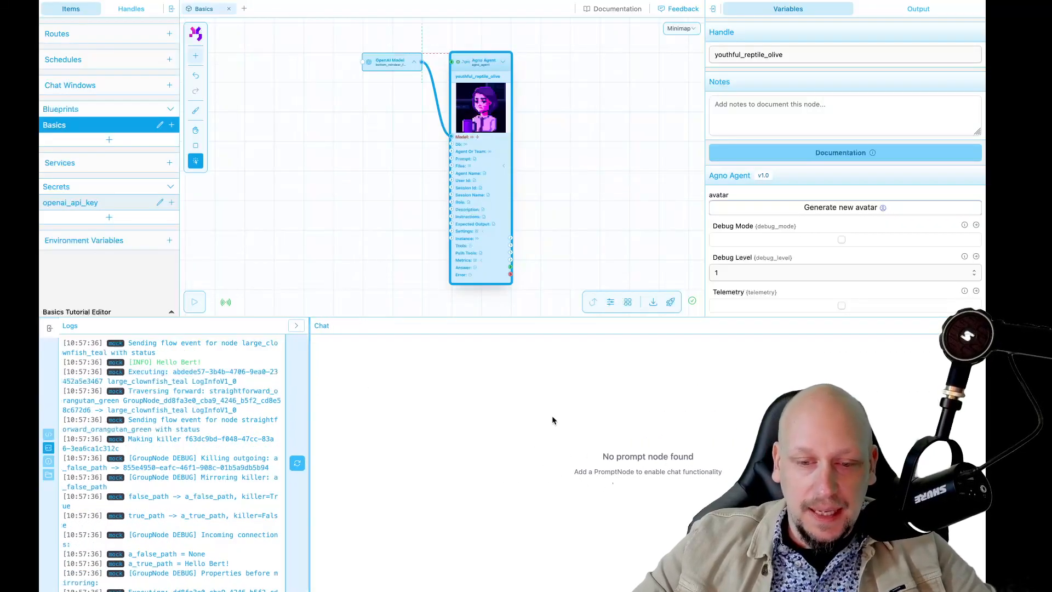
Search the node library for "prom" and place a Prompt node just below the collapsed OpenAI Model node
left_click(522, 207)
double_click(351, 206)
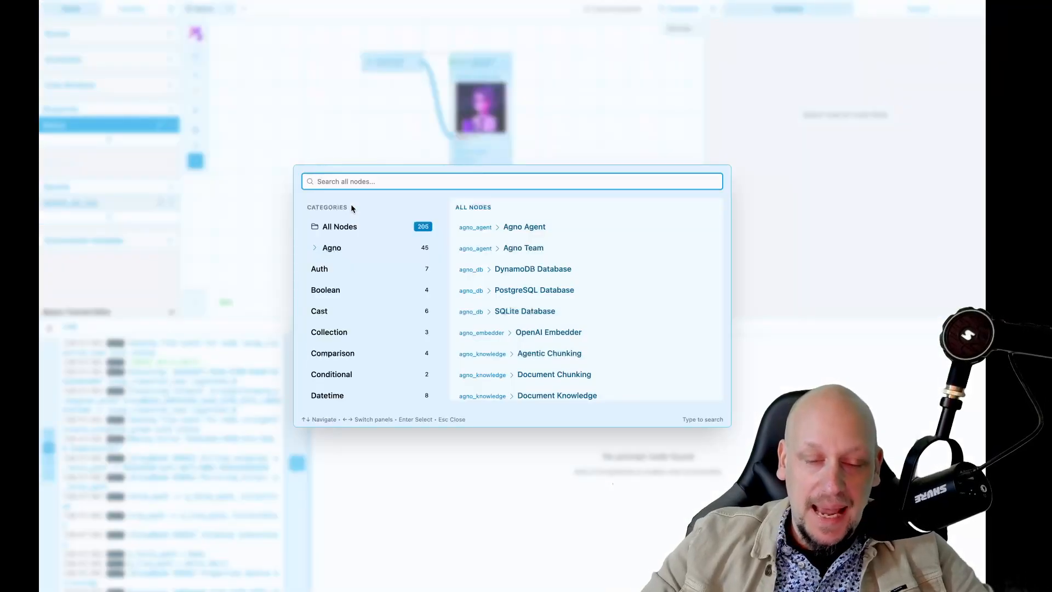
type("prom")
key("Return")
left_click_drag(351, 205, 361, 112)
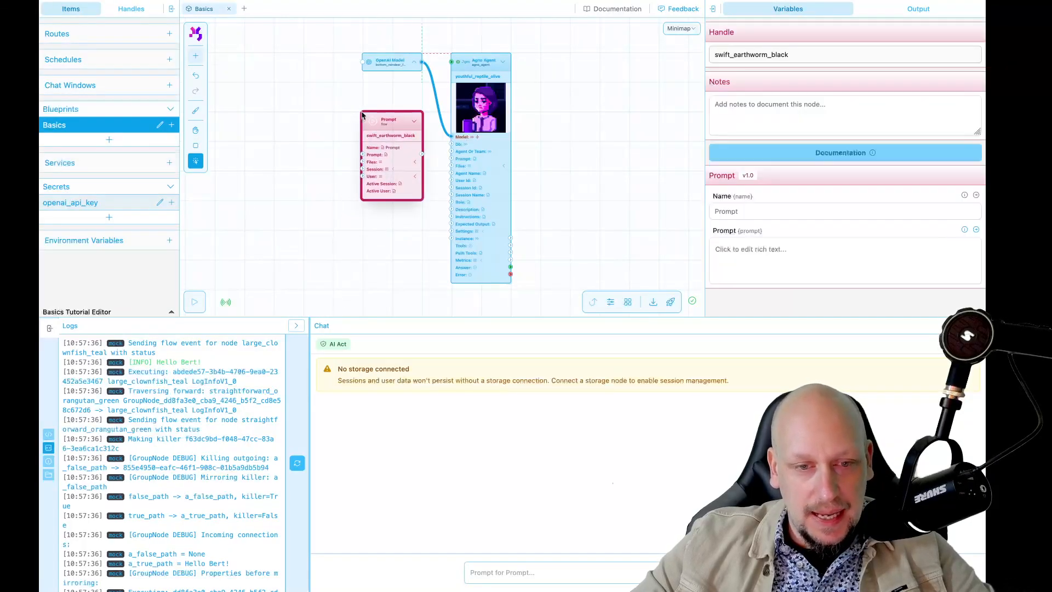
Connect the Prompt node's output to the Agno Agent node's Prompt input
scroll(393, 182, "up", 5)
left_click_drag(451, 127, 507, 136)
scroll(413, 255, "down", 5)
scroll(414, 256, "down", 2)
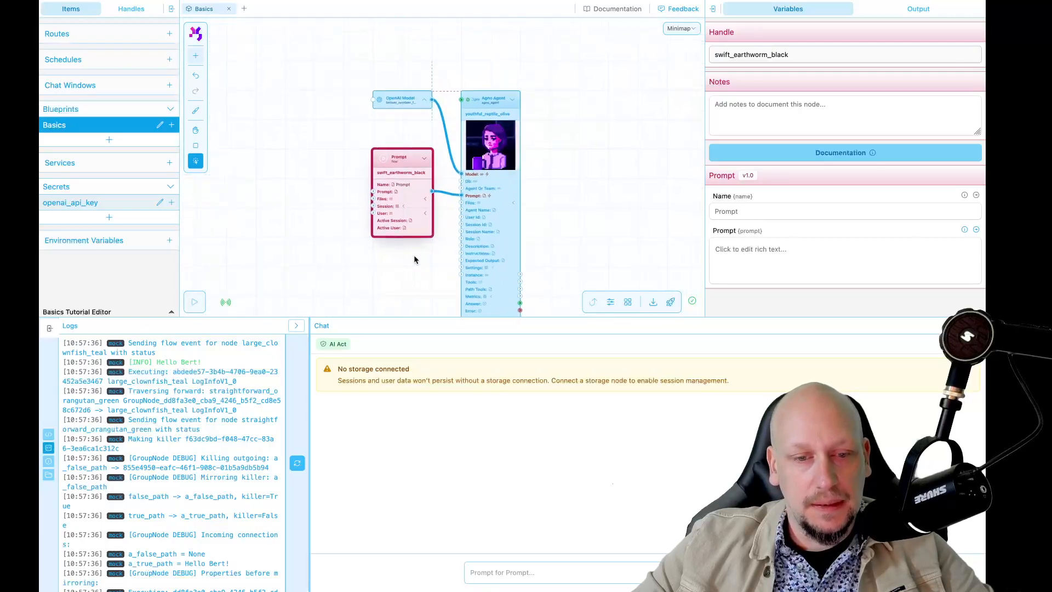
left_click_drag(570, 200, 518, 170)
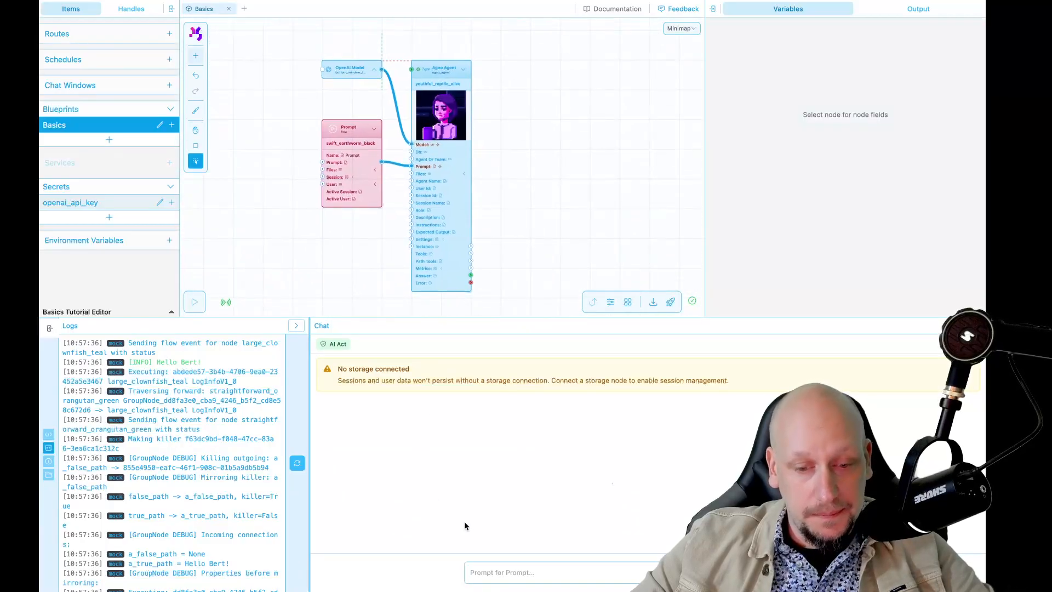
Send the agent the chat message "Hello, how are you doing?" and inspect its reply beside the Agno Agent node
left_click(485, 570)
type("Hello, how are you doing?")
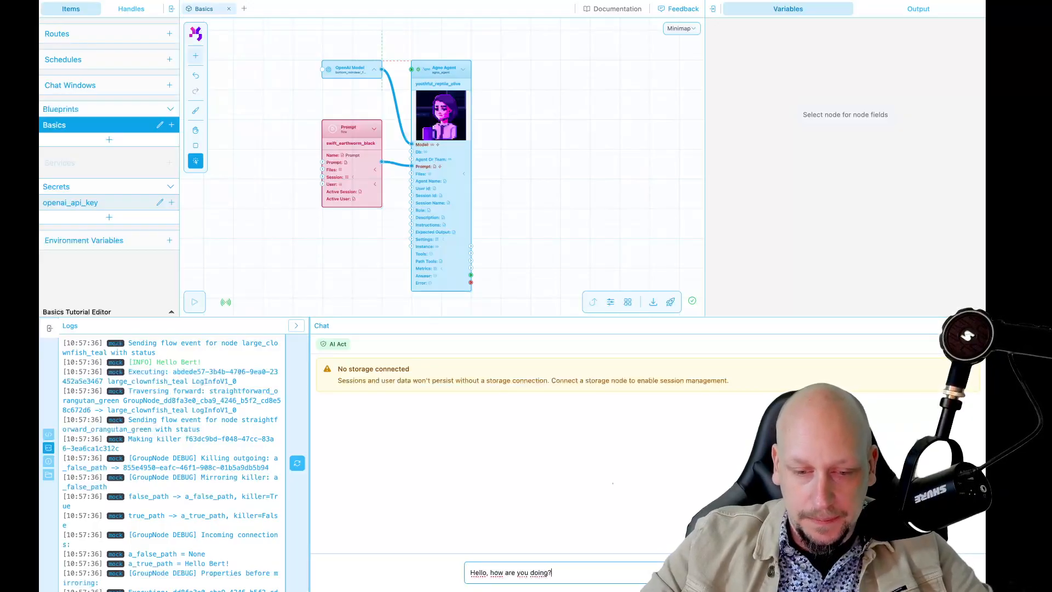
key("Return")
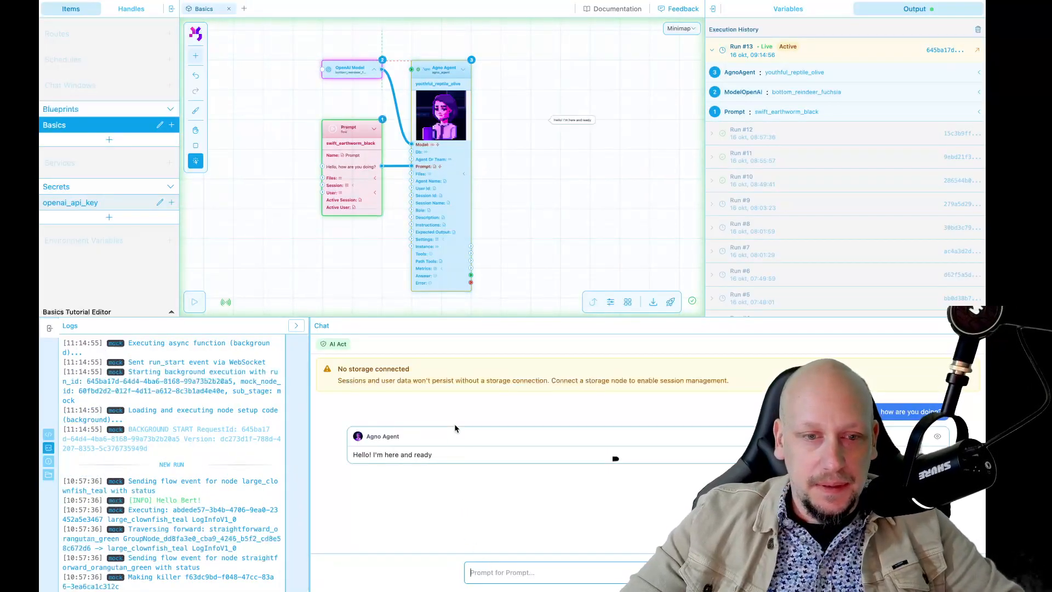
scroll(442, 77, "up", 4)
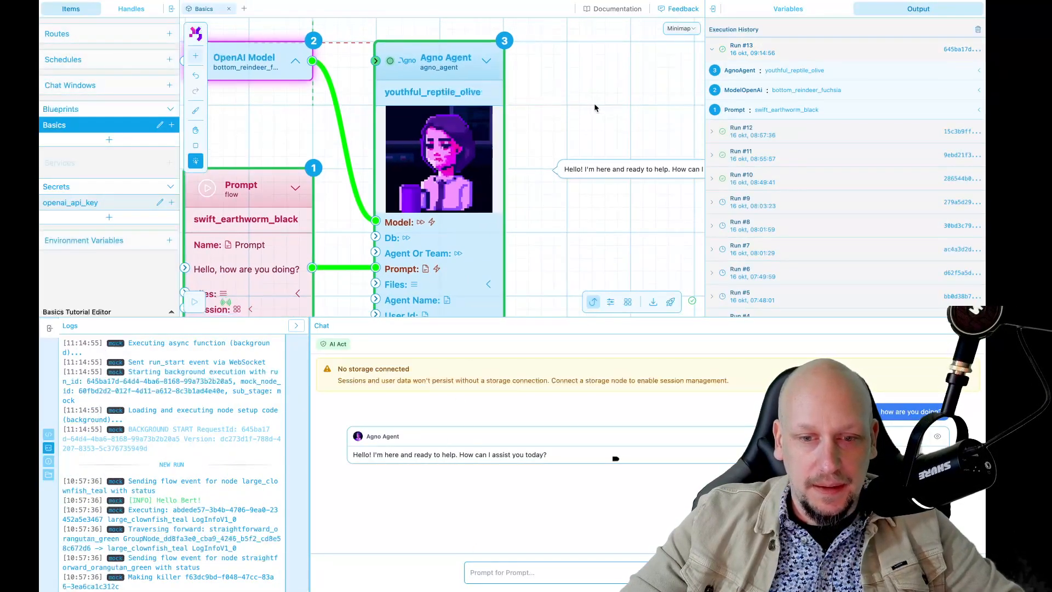
left_click_drag(601, 113, 453, 119)
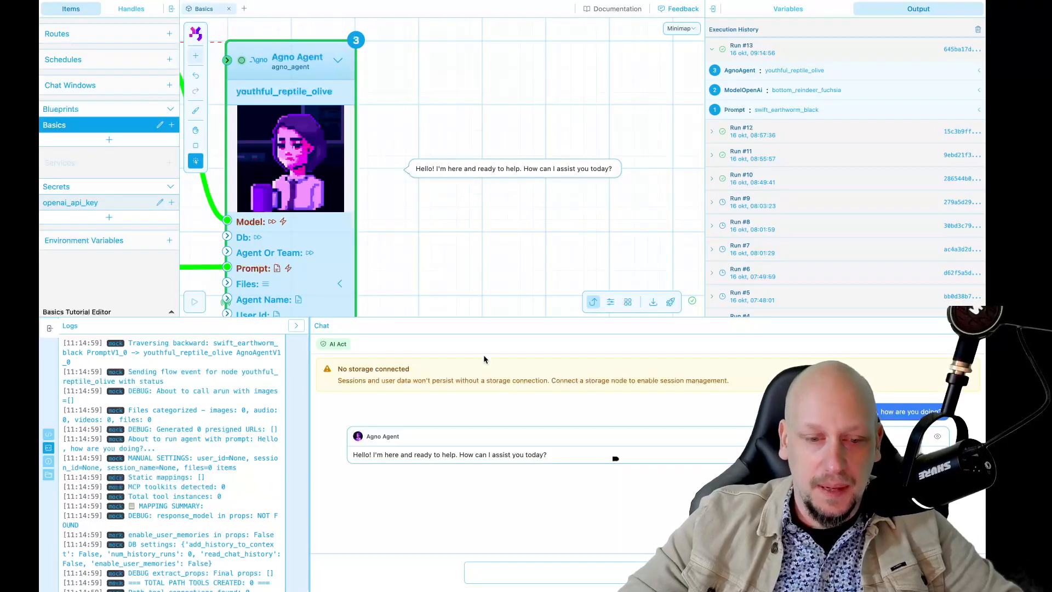
Collapse the Prompt node in the blueprint
key("h")
scroll(570, 269, "down", 5)
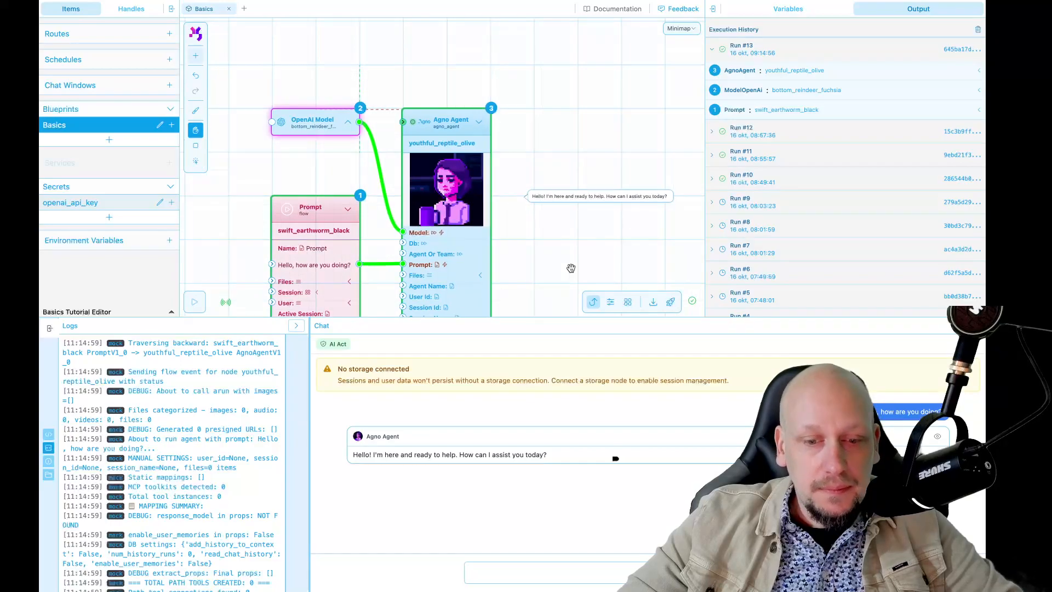
left_click_drag(571, 268, 578, 221)
key("v")
scroll(578, 222, "down", 3)
scroll(578, 222, "up", 1)
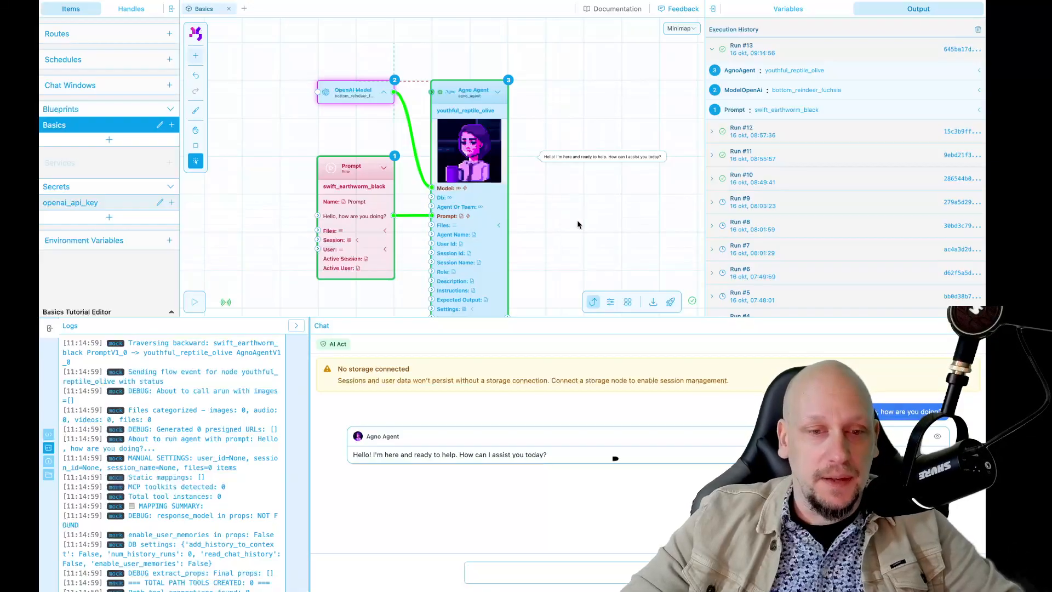
left_click(384, 171)
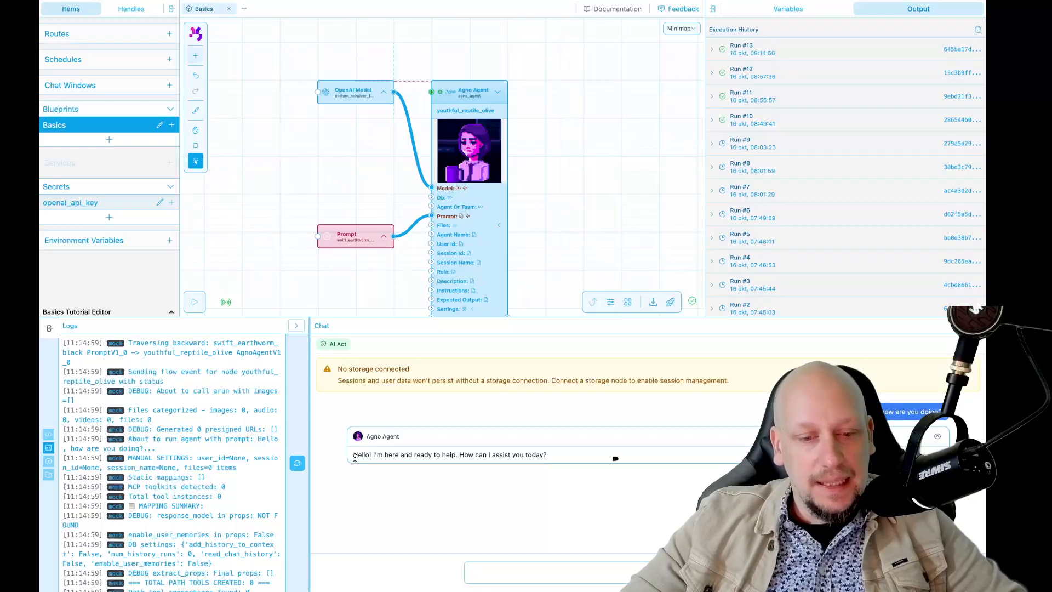
Read the agent's reply and send a chat message that starts with "Hello, my name is" and gives a first name
left_click_drag(354, 456, 570, 460)
left_click(578, 462)
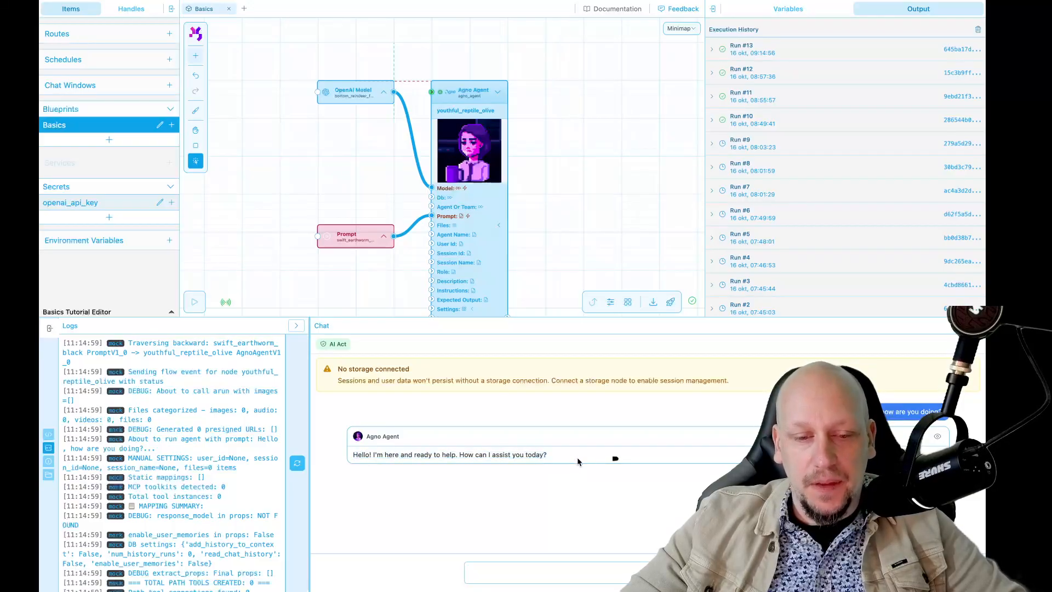
left_click(504, 573)
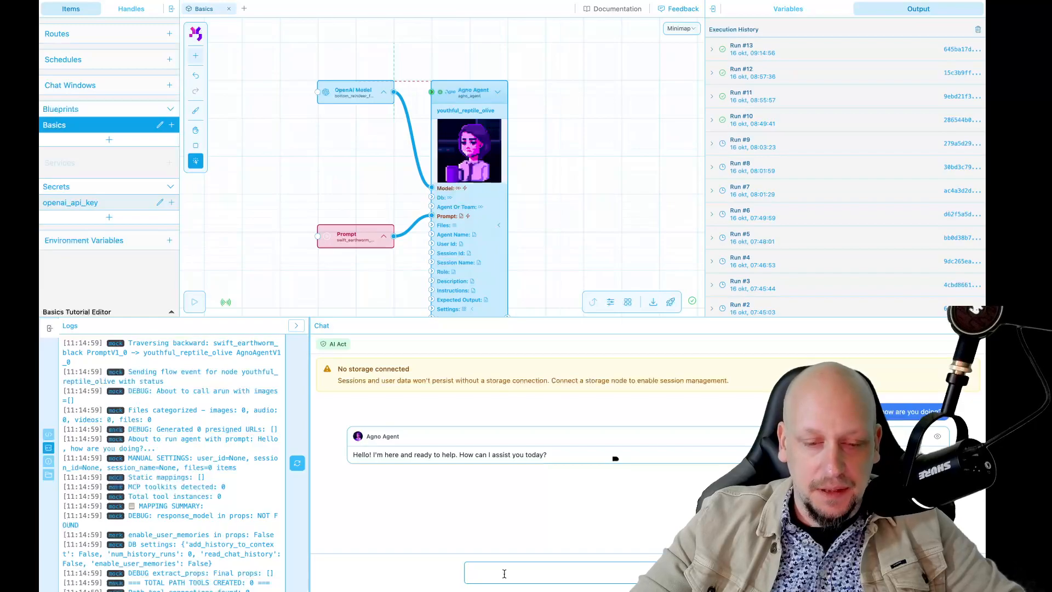
type("Hello, my name is Dion")
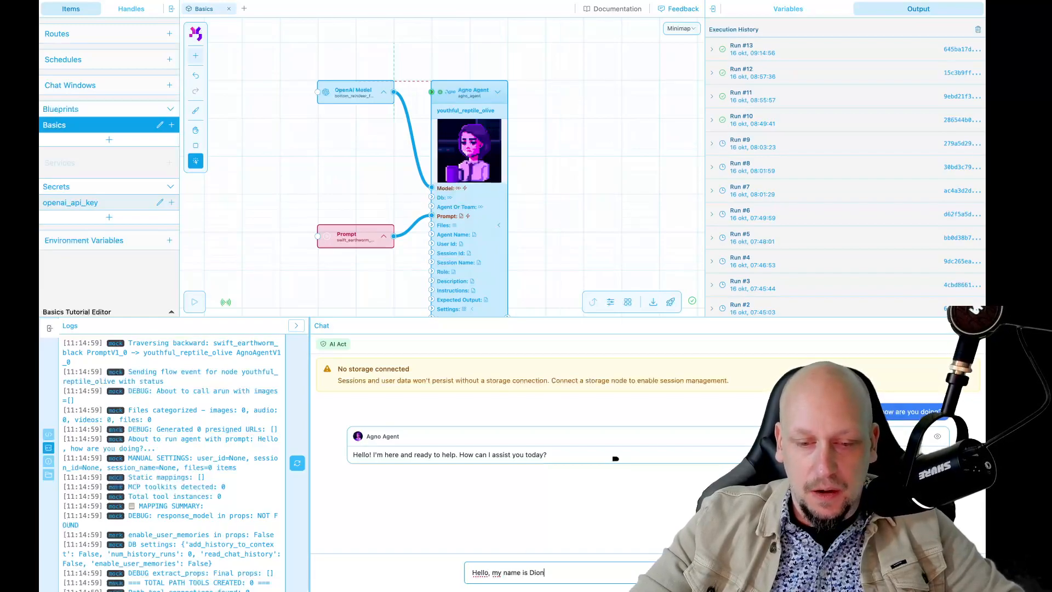
key("Return")
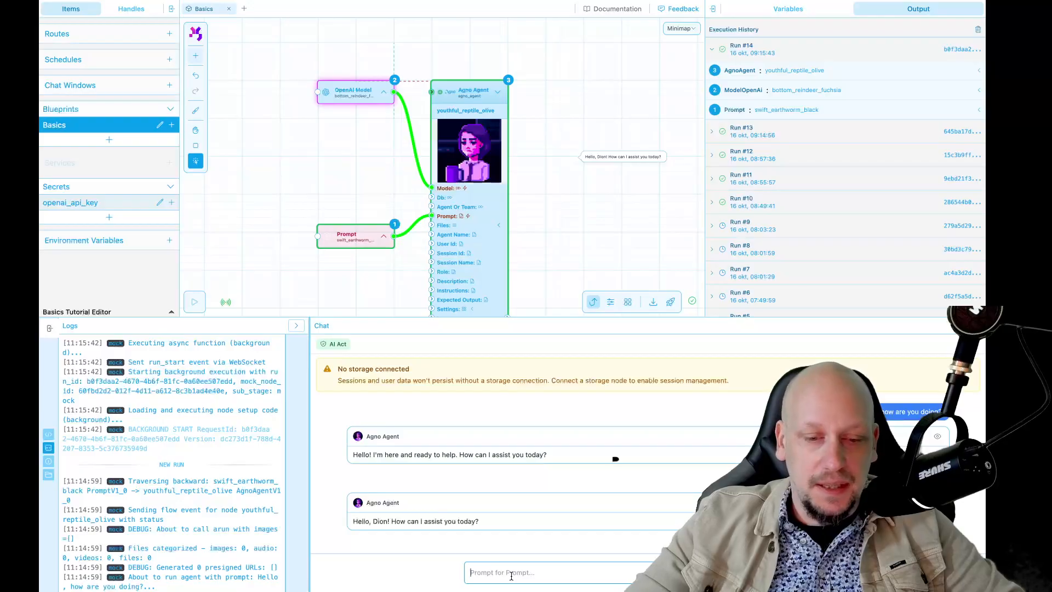
Ask the agent "What is my name?" in the chat to test its memory
type("What is my name?")
key("Return")
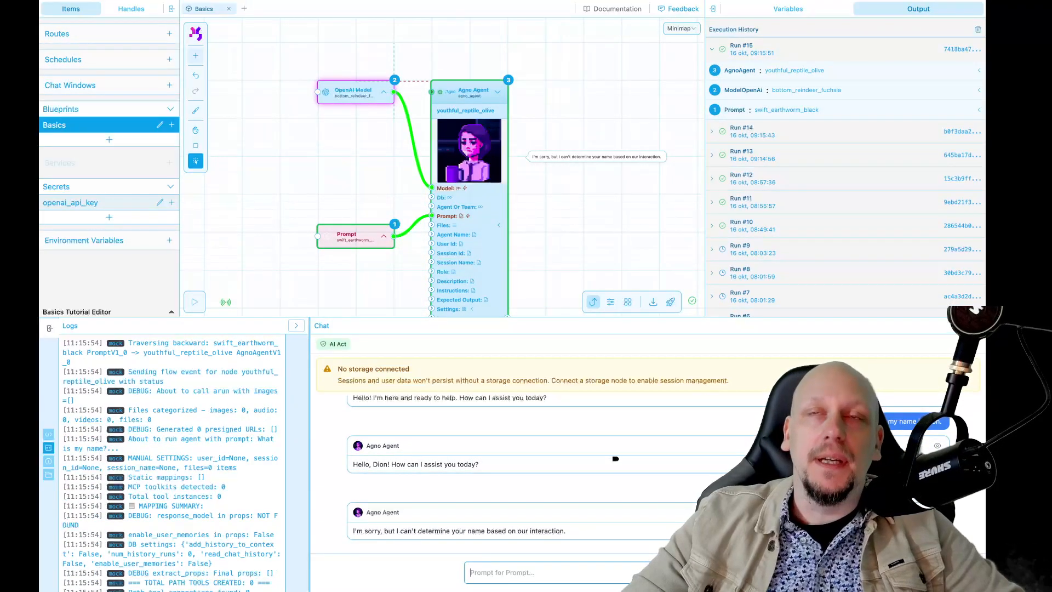
Search the node library for "pos" and place a PostgreSQL Database node between the OpenAI Model and Prompt nodes
scroll(347, 201, "down", 2)
scroll(347, 201, "down", 1)
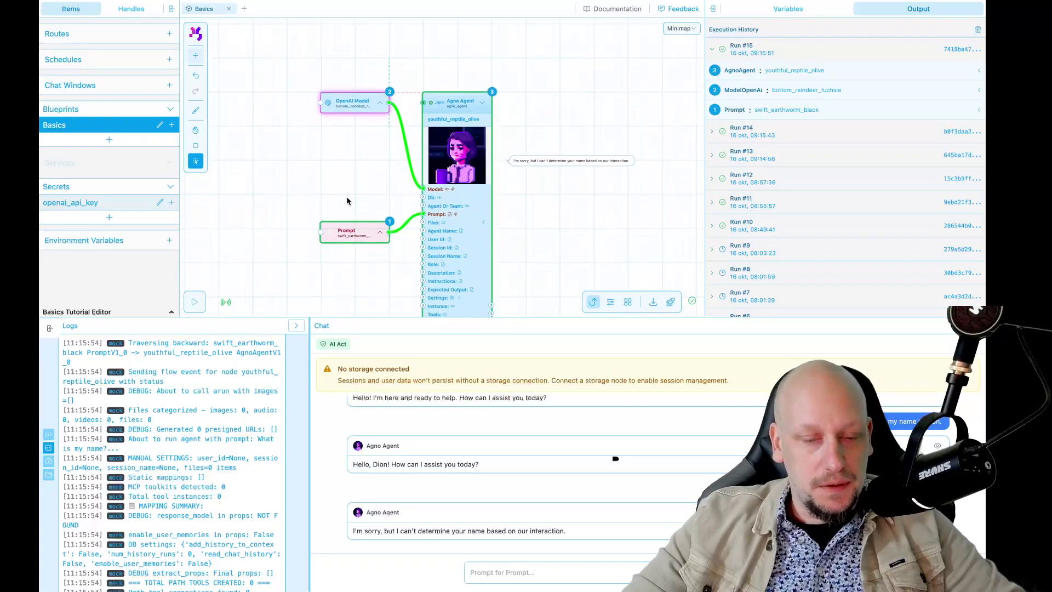
scroll(443, 196, "up", 4)
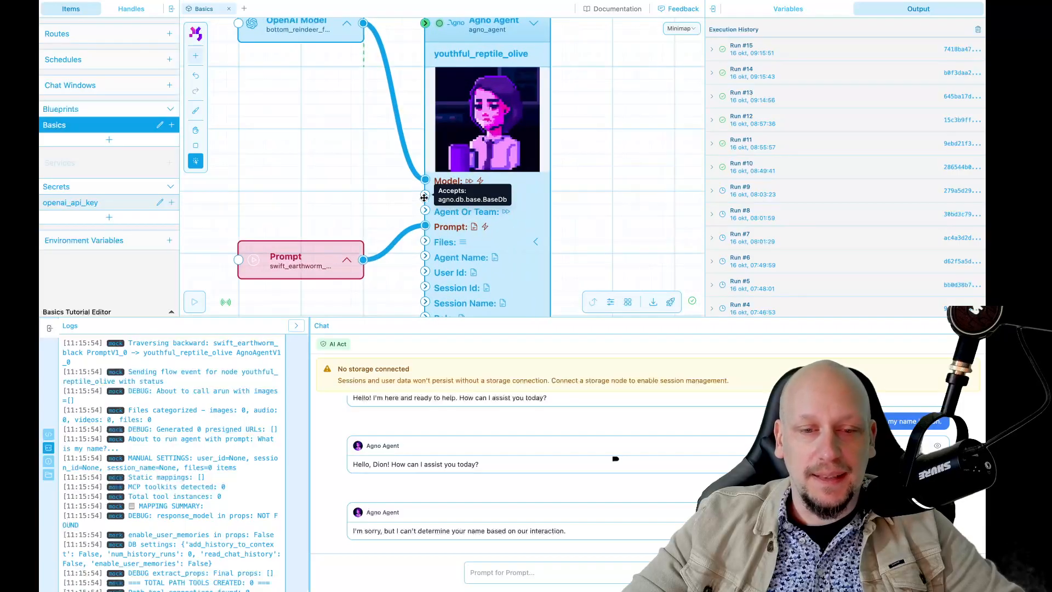
scroll(443, 196, "down", 4)
double_click(373, 176)
type("pos")
key("Down")
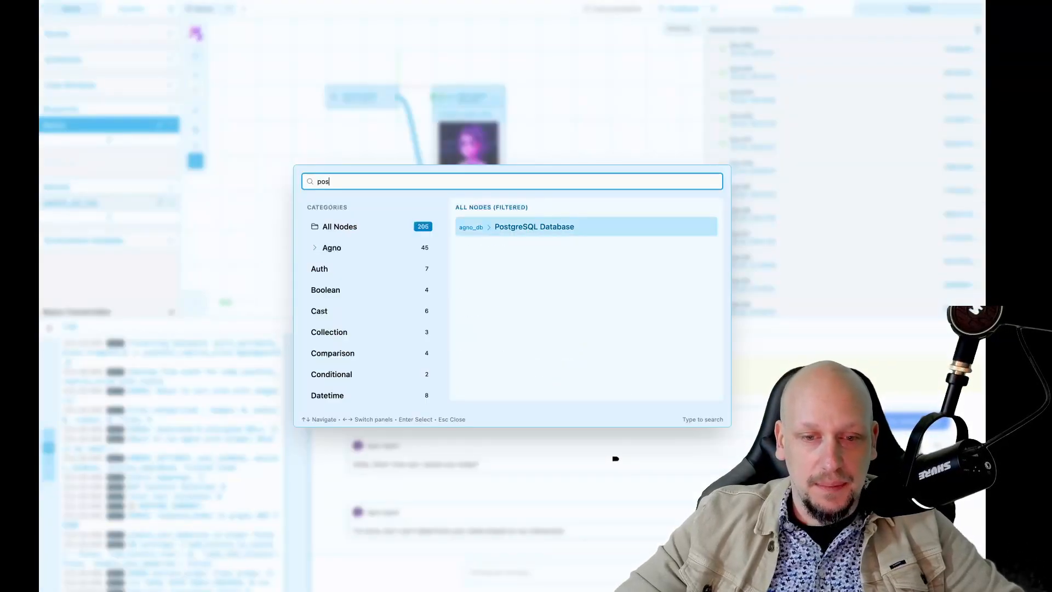
key("Return")
left_click_drag(372, 171, 326, 123)
Connect the PostgreSQL Database node's Db Instance output to the Agno Agent node's Db input
scroll(346, 165, "up", 3)
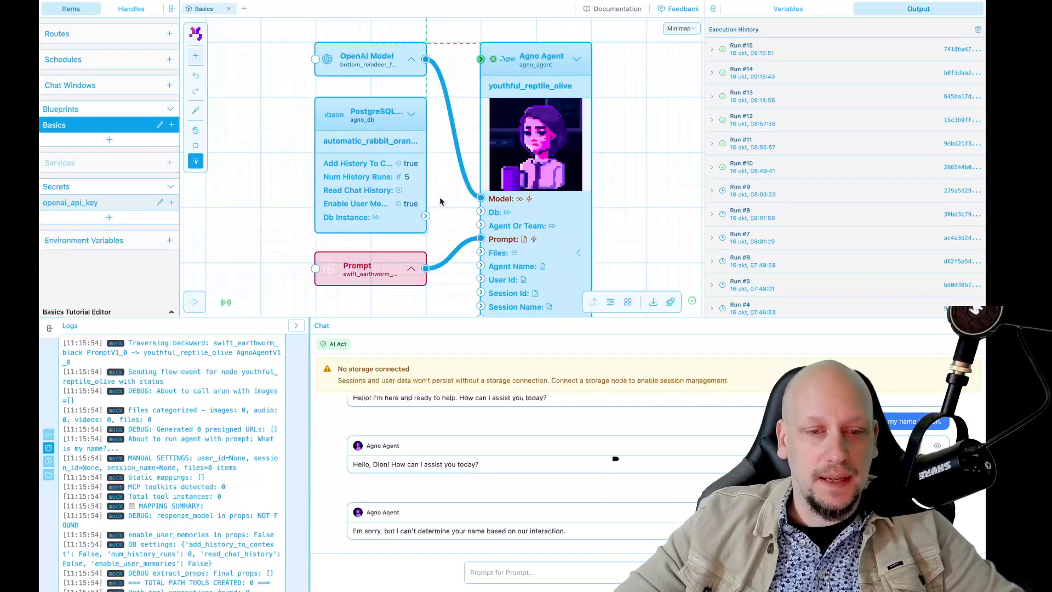
mouse_move(441, 209)
left_mouse_down()
mouse_move(389, 209)
mouse_move(430, 211)
left_mouse_up()
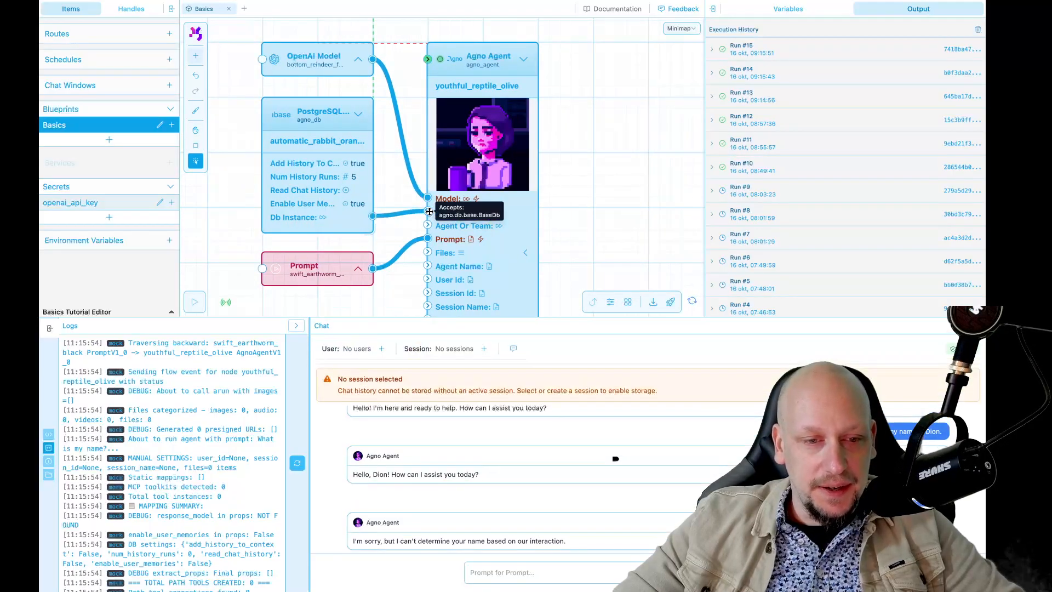
Enable Read Chat History in the PostgreSQL Database node's variables, leaving Num History Runs at 5, and deselect the node
left_click(296, 177)
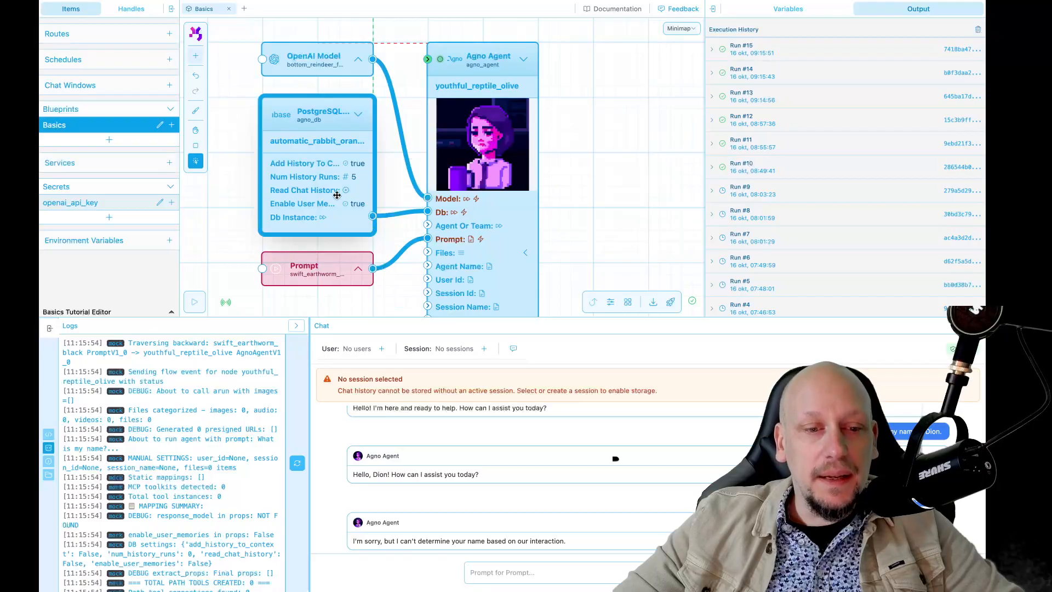
key("F11")
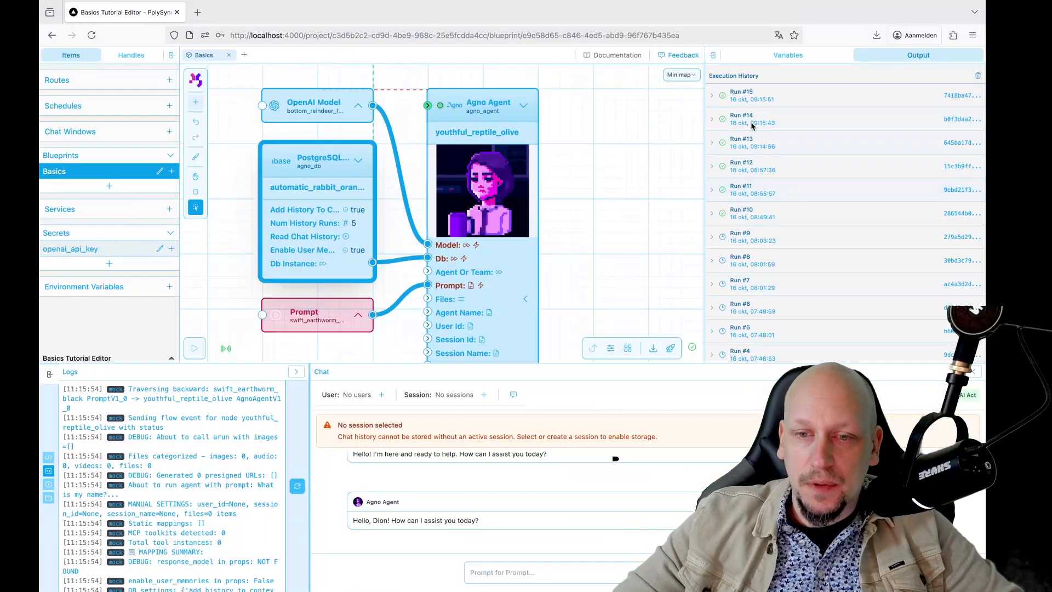
left_click(783, 55)
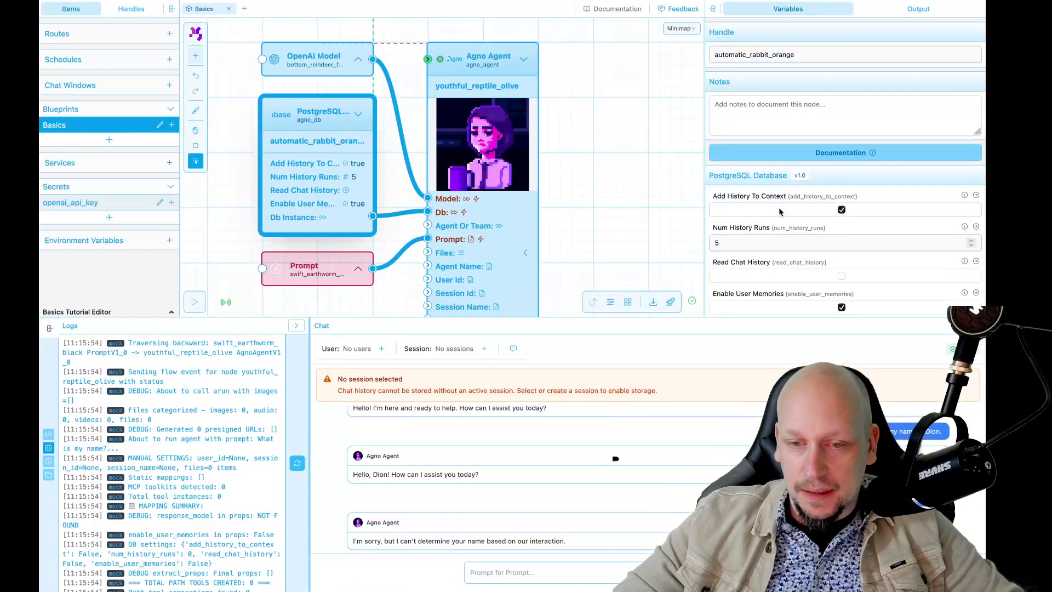
scroll(780, 212, "down", 1)
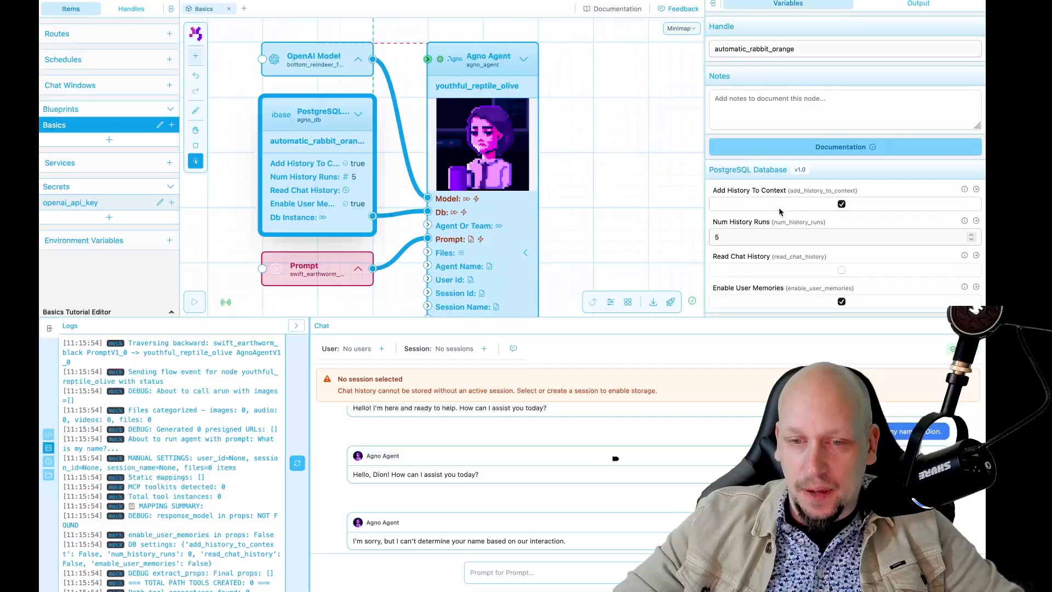
left_click(841, 270)
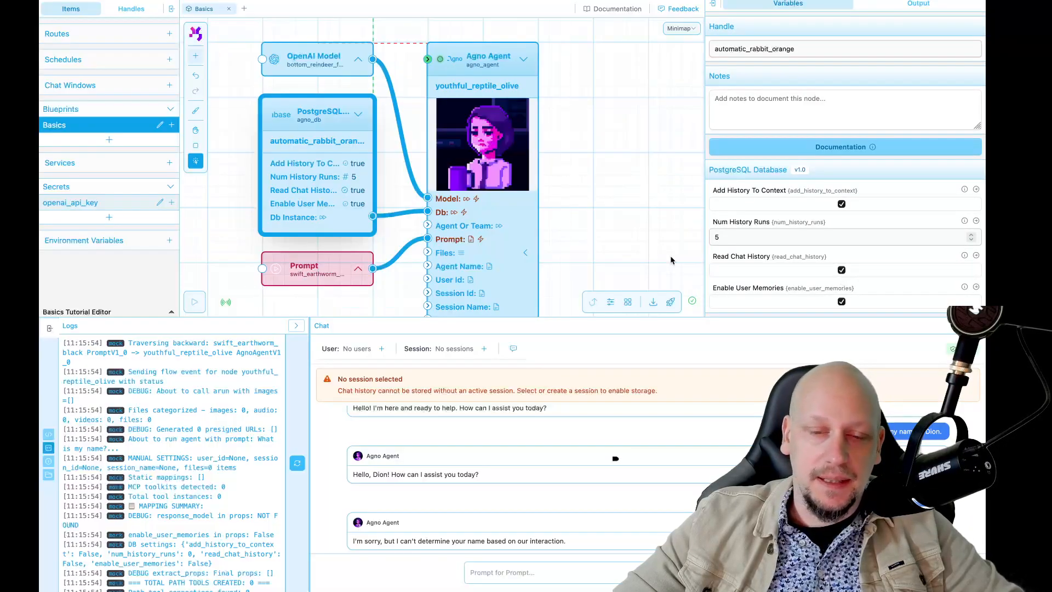
double_click(730, 238)
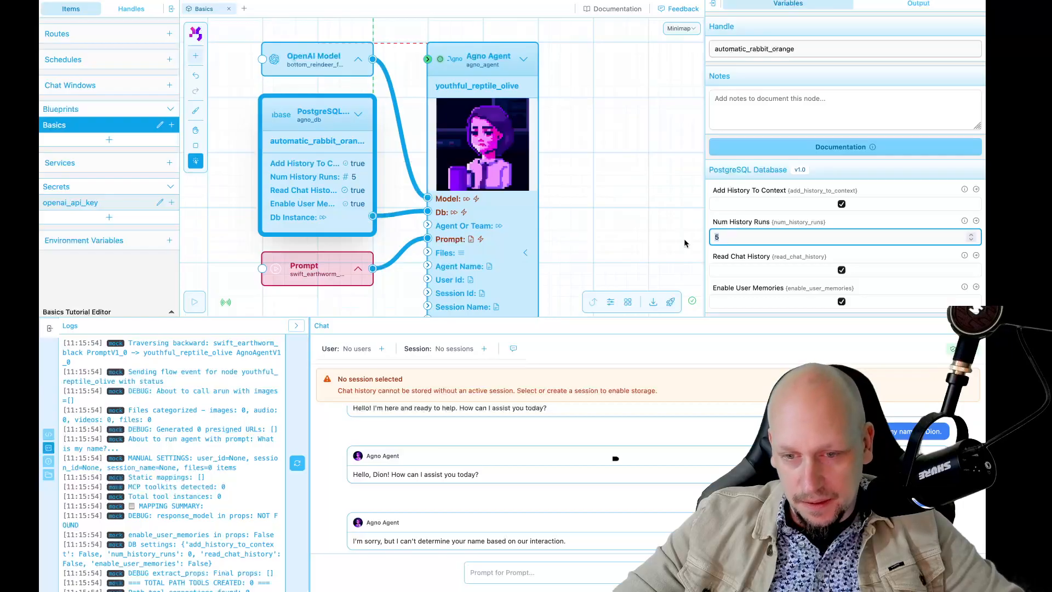
left_click(622, 236)
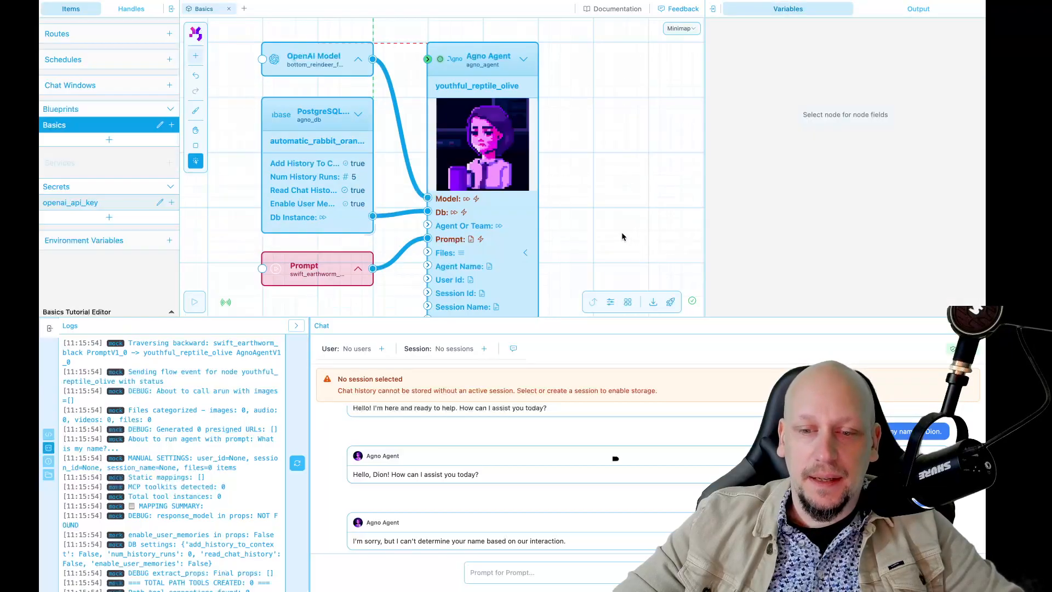
Review the PostgreSQL Database node's chat history and Enable User Memories settings
scroll(622, 235, "down", 3)
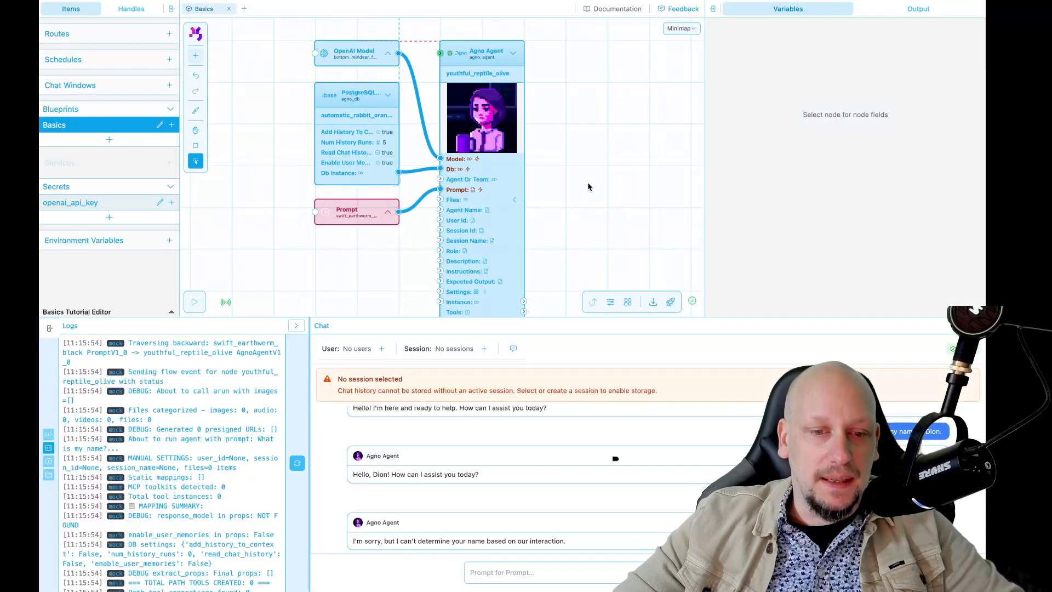
left_click(338, 122)
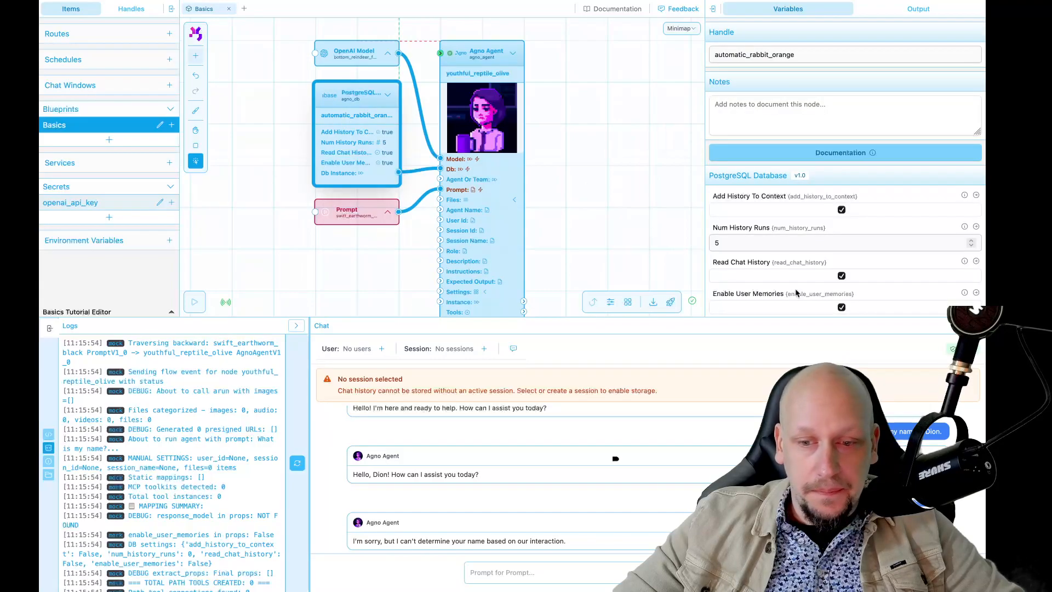
scroll(795, 292, "down", 1)
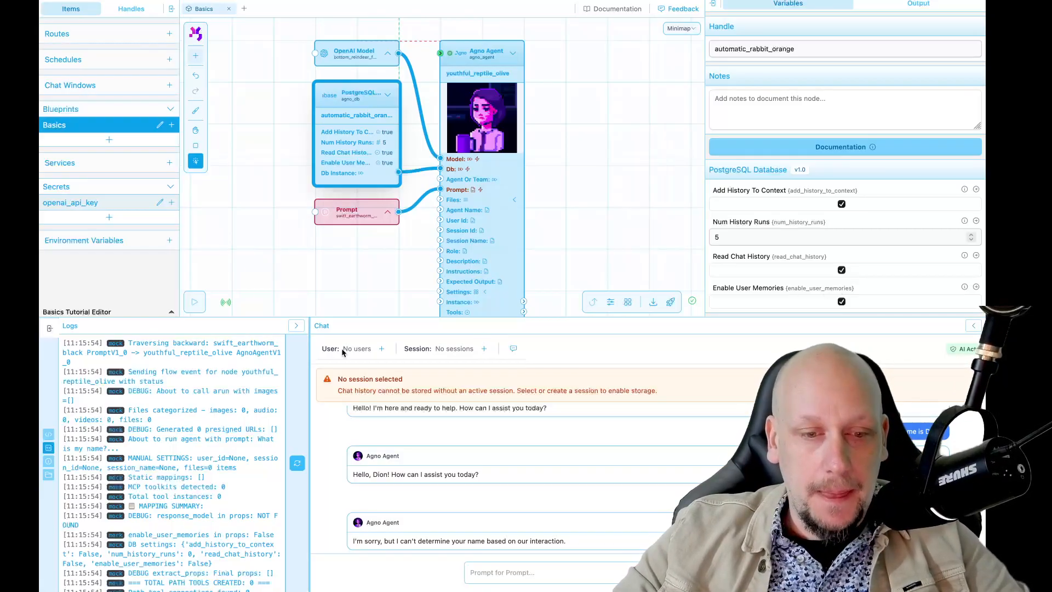
Disconnect the database from the agent's Db input, read the chat's storage notice, and reconnect Db Instance to Db
left_click(370, 275)
left_click_drag(439, 168, 418, 169)
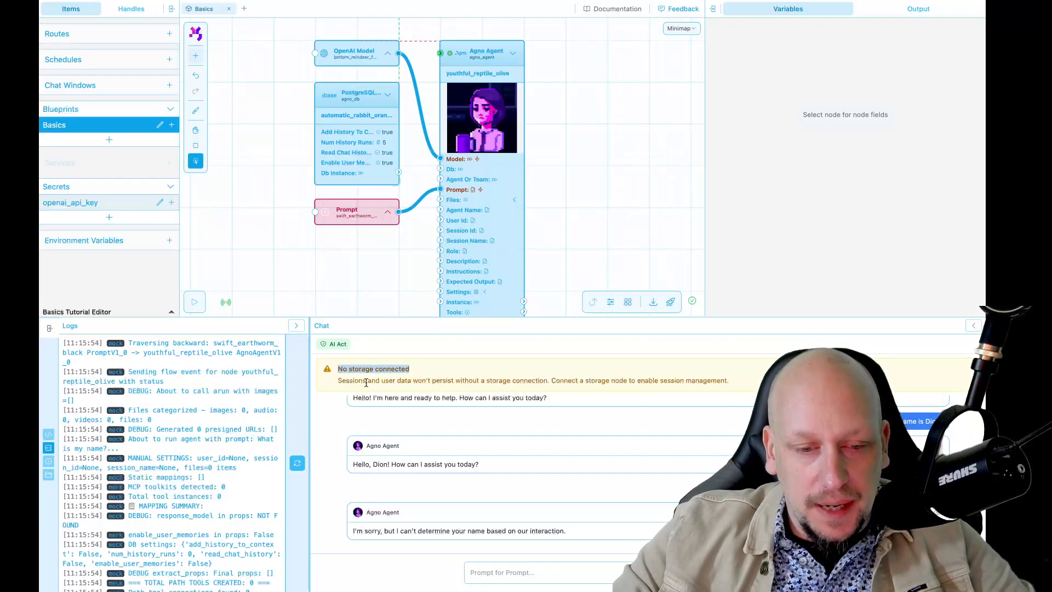
left_click_drag(340, 380, 385, 380)
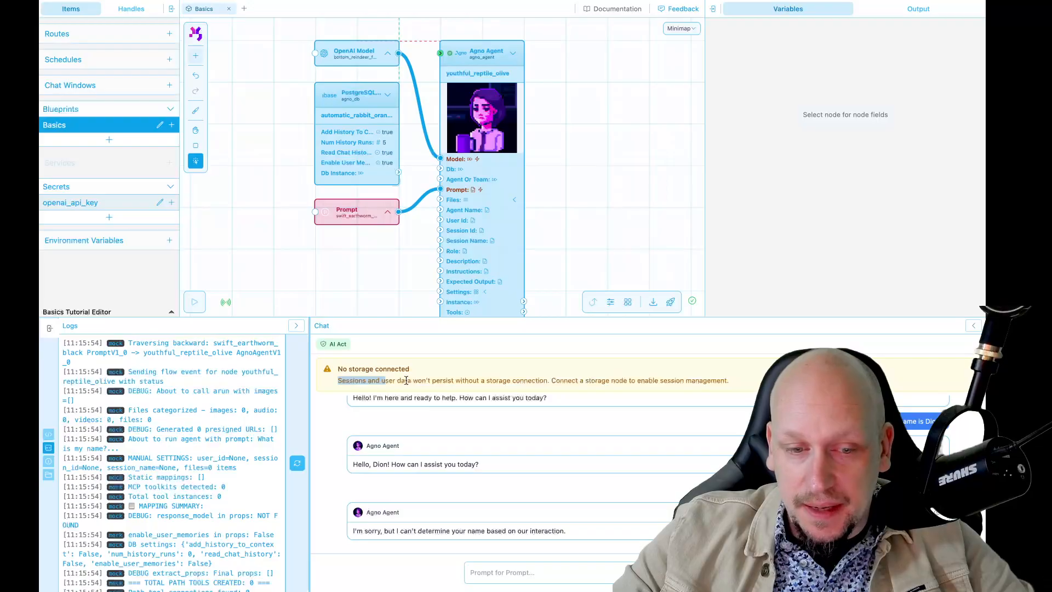
left_click_drag(398, 173, 441, 164)
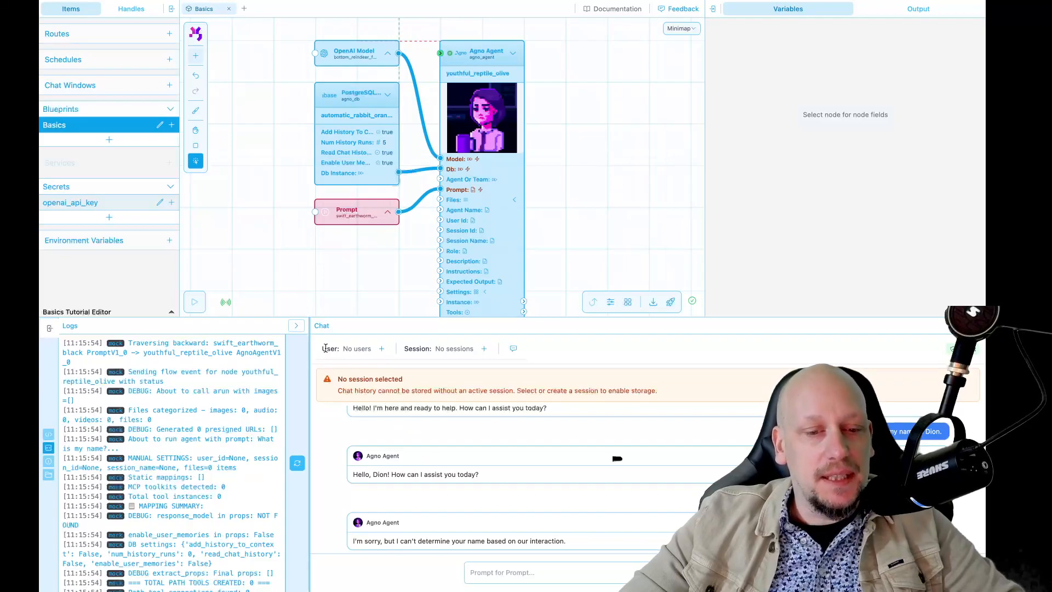
Add a new chat user, entering a first name as the identifier, and confirm it
left_click(382, 348)
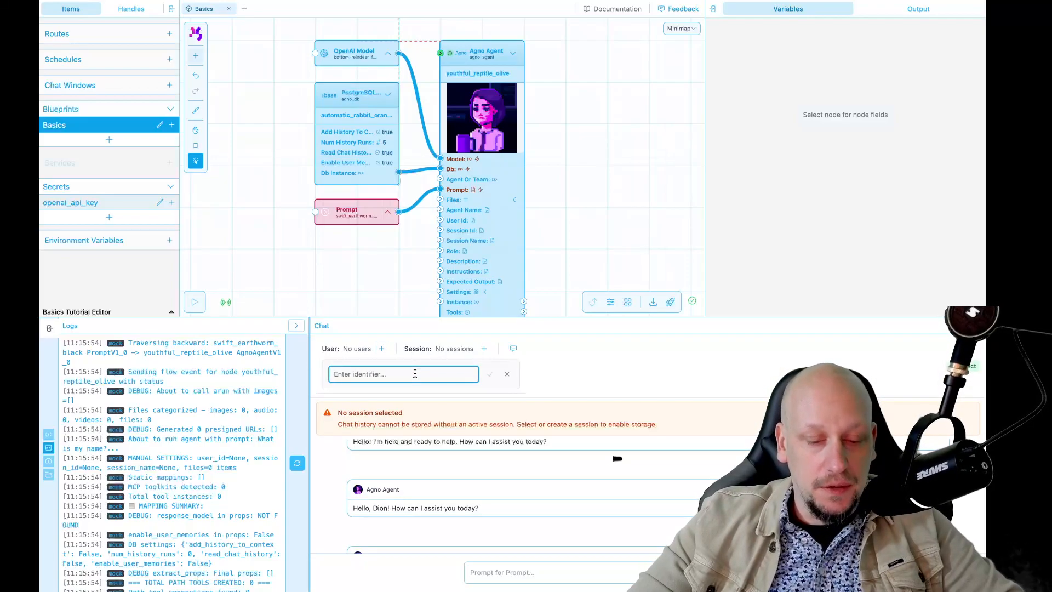
type("Har")
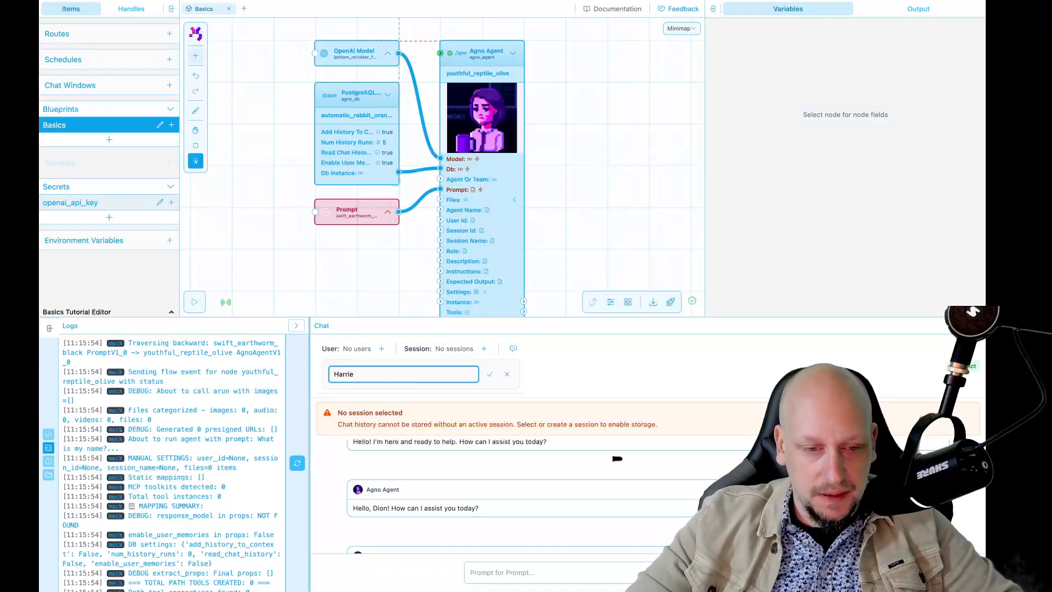
type("rie")
left_click(490, 374)
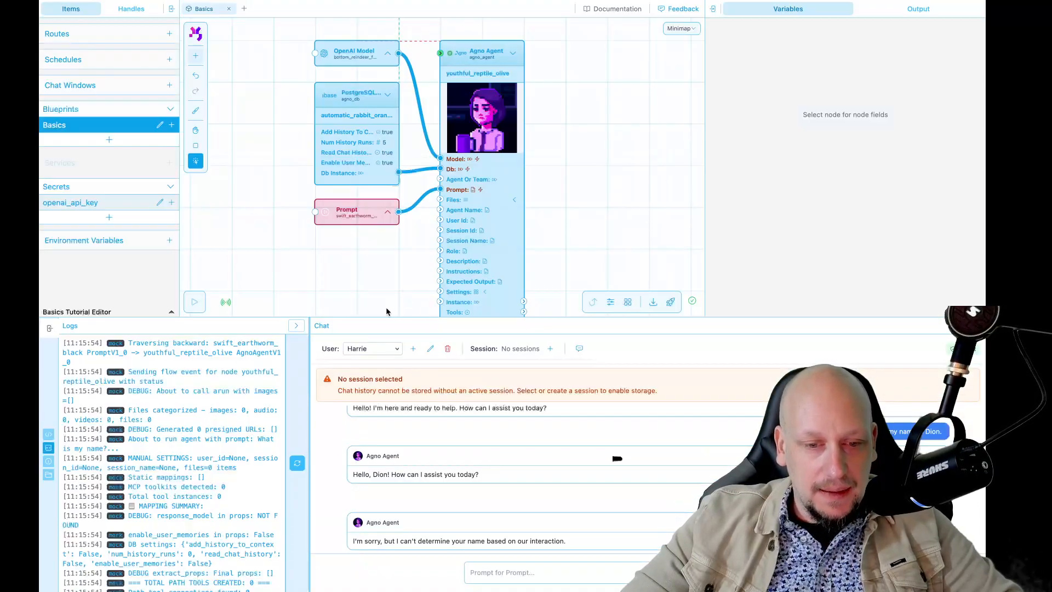
Create a chat session named "Session Example Agent Tutorial" for the selected user
left_click(550, 349)
type("Session Exampl")
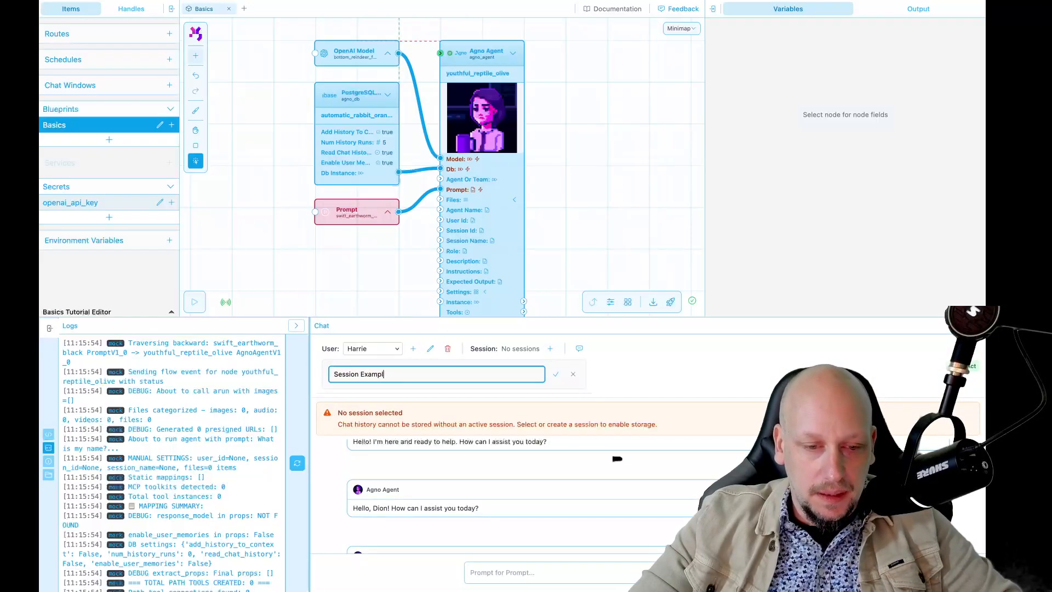
type("to")
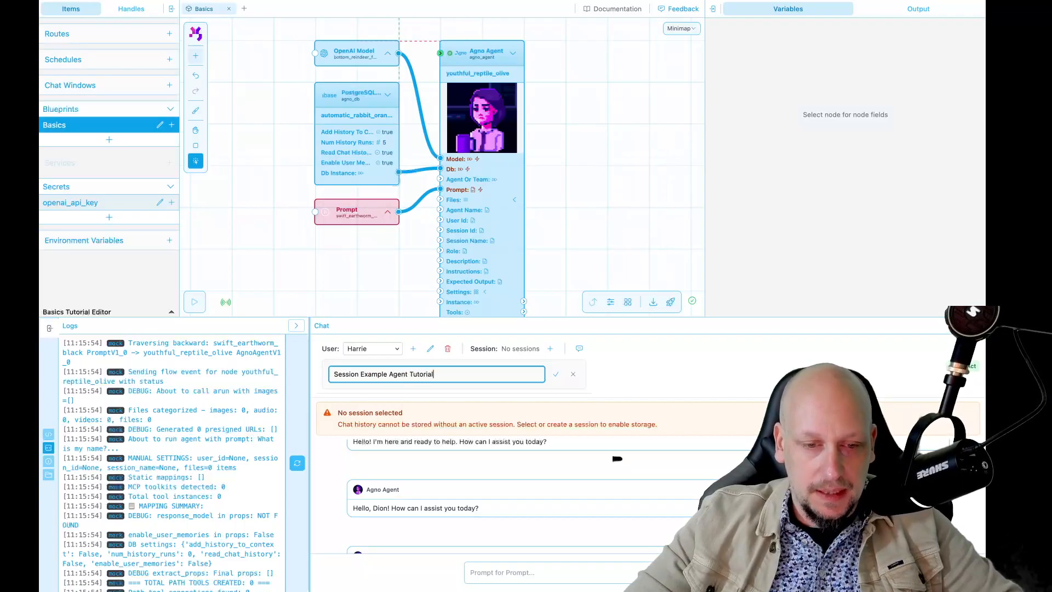
type("rial")
left_click(555, 374)
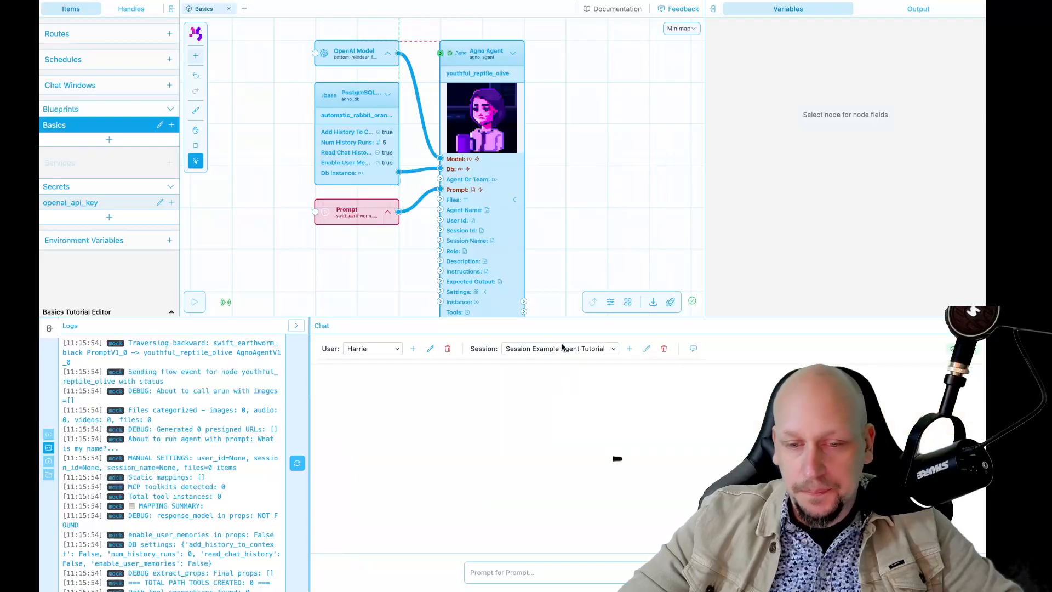
Send the agent a chat greeting that introduces the user by first name and asks "how are you doing?"
left_click(520, 570)
type("Hel")
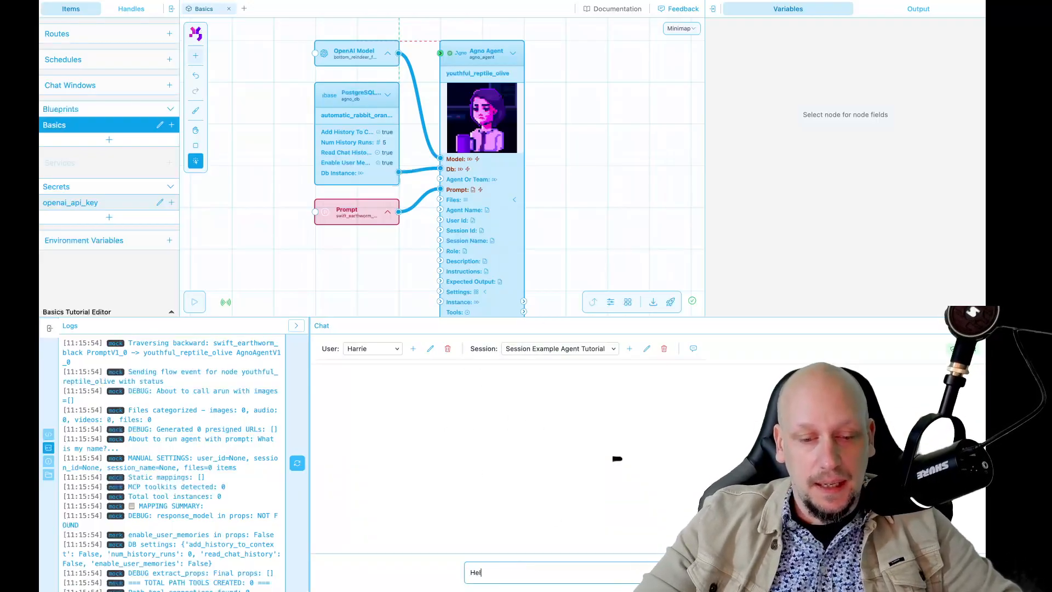
type("loo,")
key("BackSpace")
key("BackSpace")
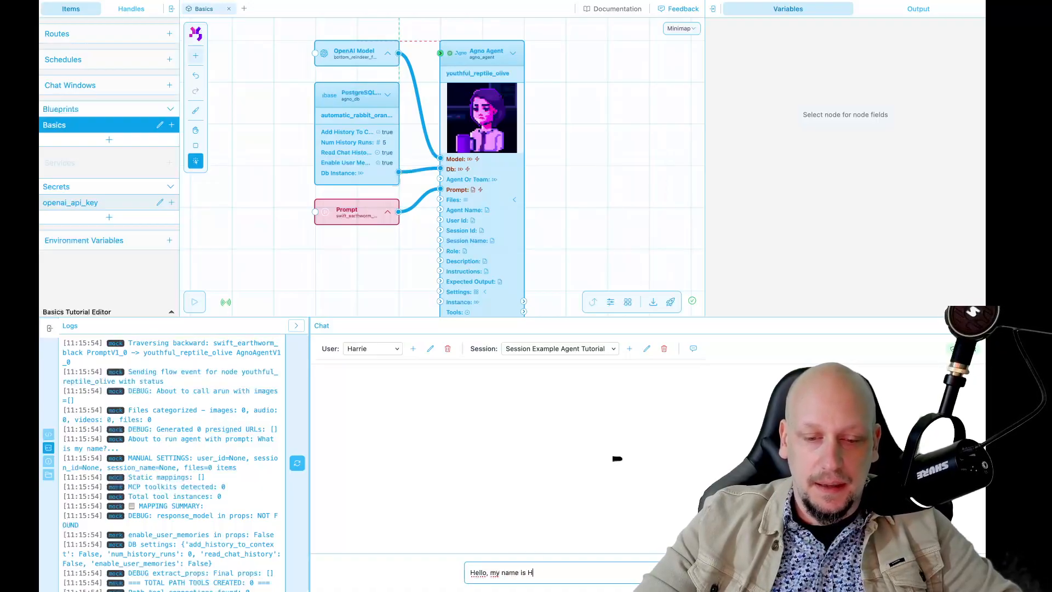
type("rie, how are you do")
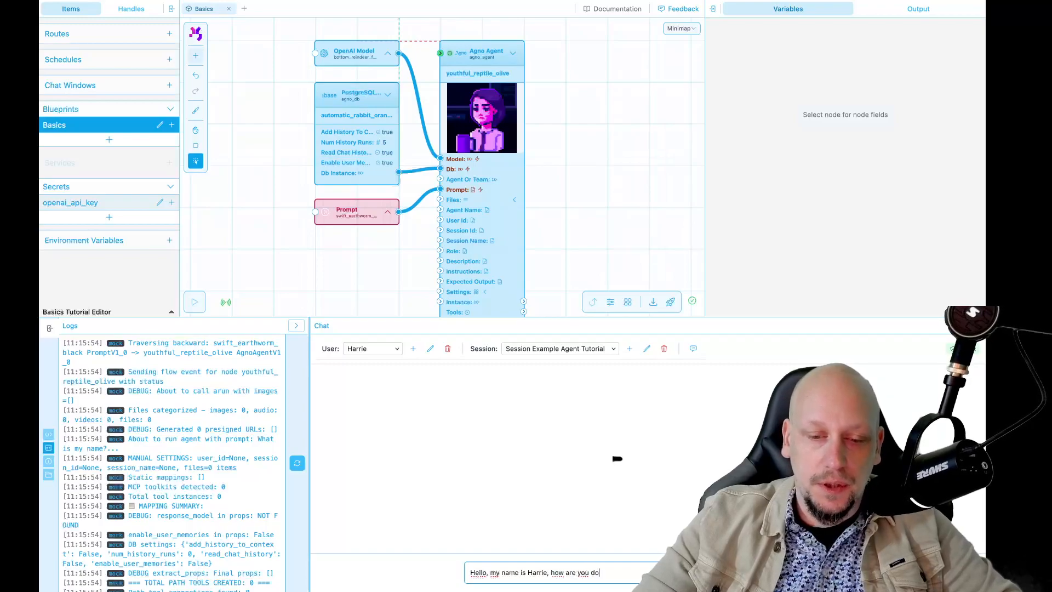
type("ing?")
key("Return")
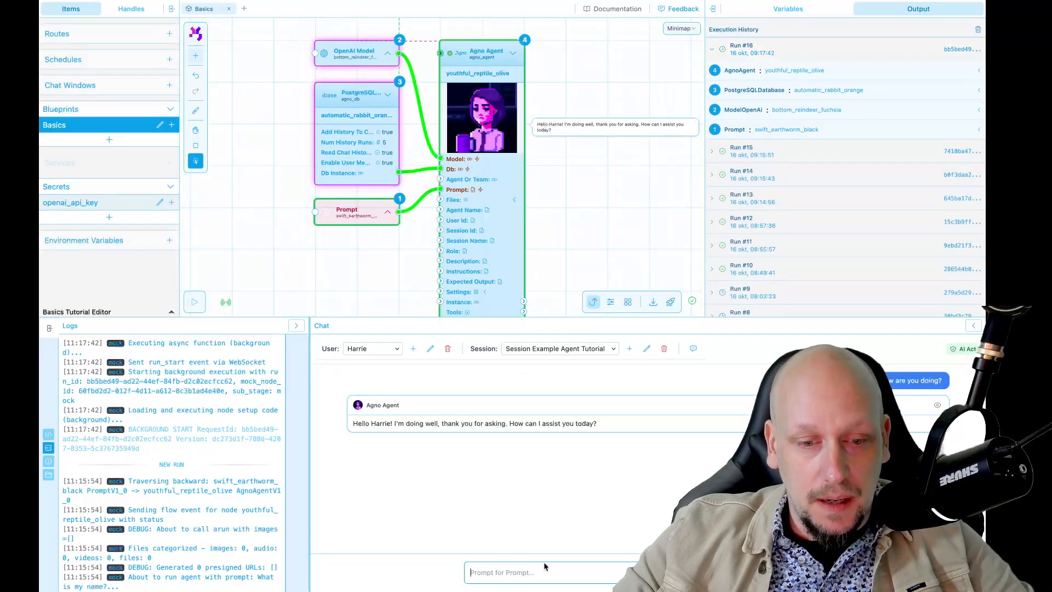
Test the agent's memory by sending the chat message "What was my name again?"
type("Wh")
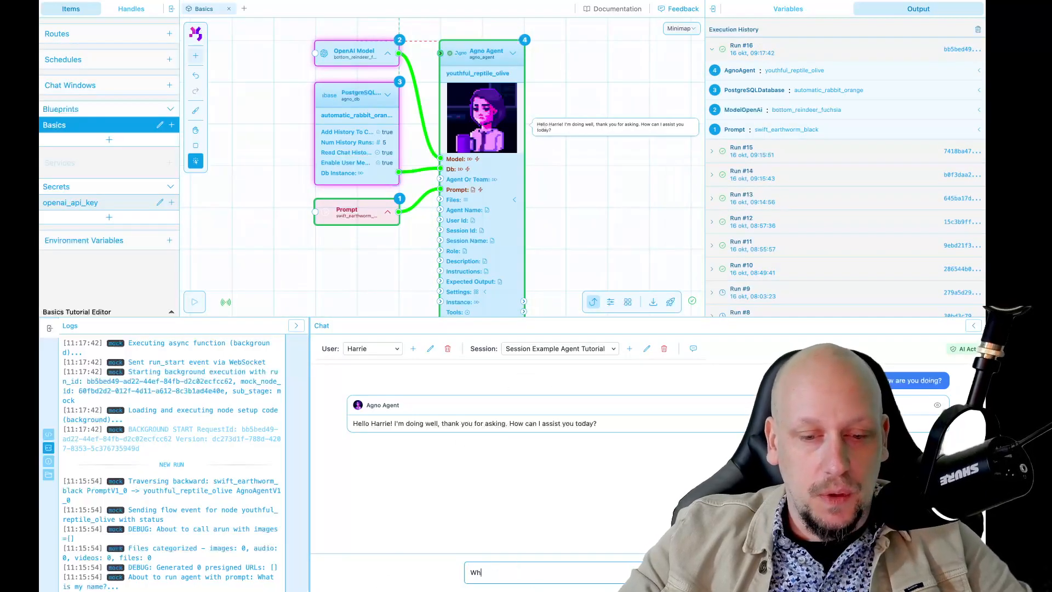
type("at was my na")
key("BackSpace")
type("y ")
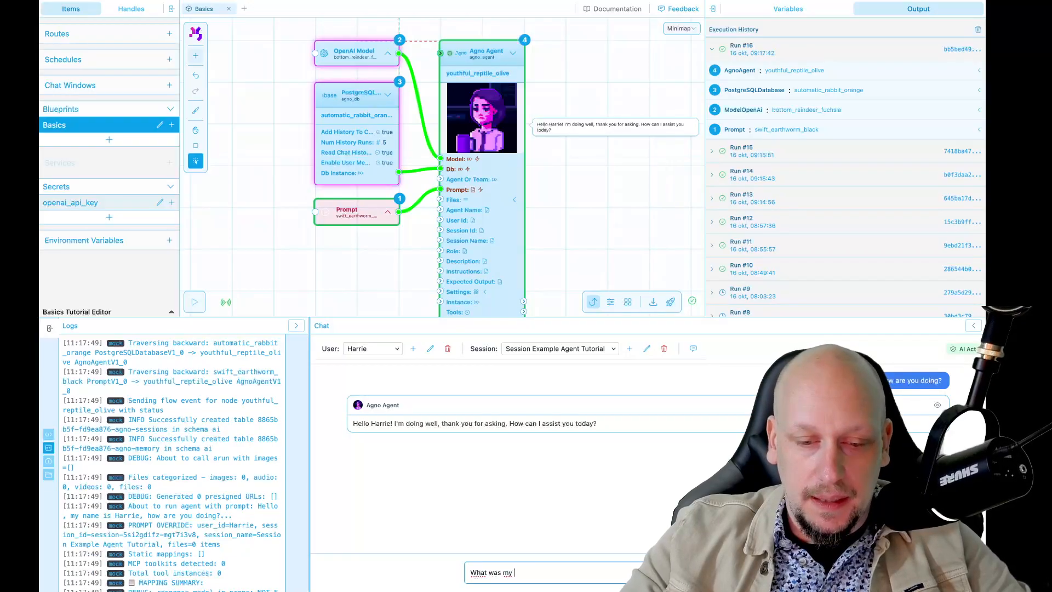
type("name again")
key("Return")
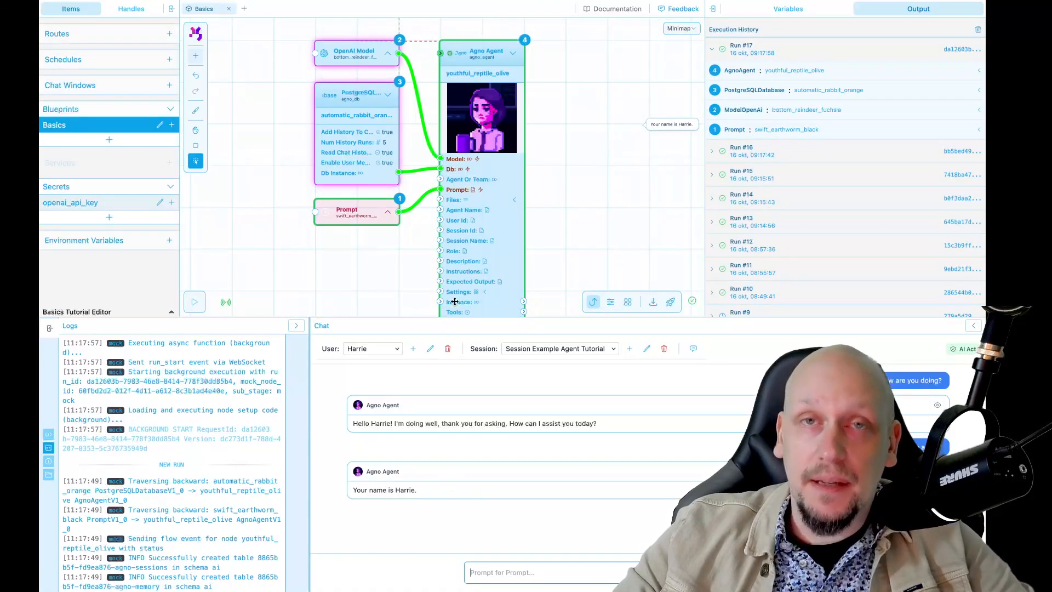
Send the chat message "I like making software, it's my hobby and my job!"
left_click(488, 574)
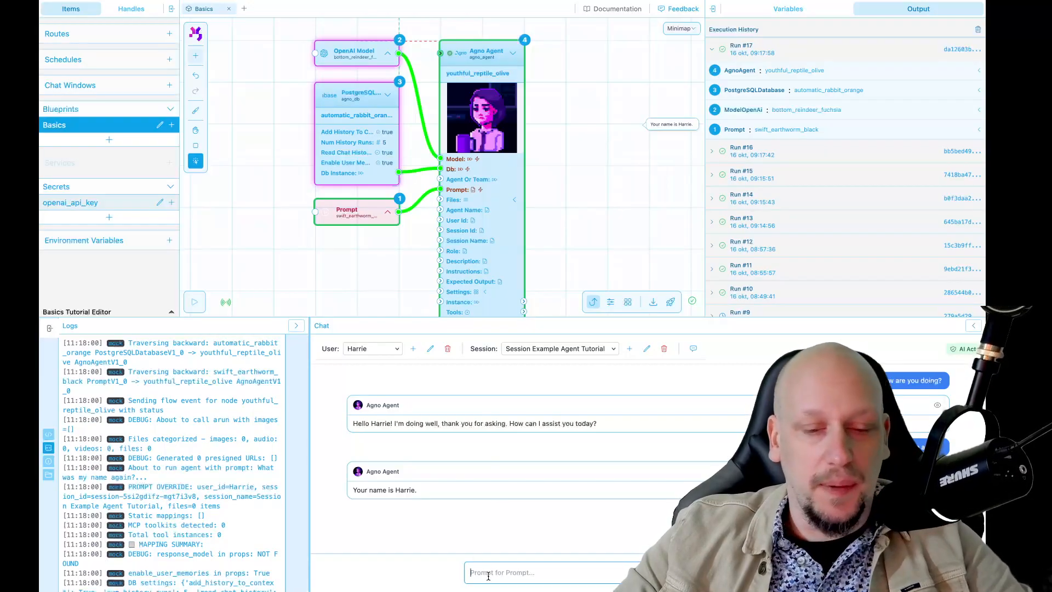
type("I lo")
type("ke mak")
type("ing soft")
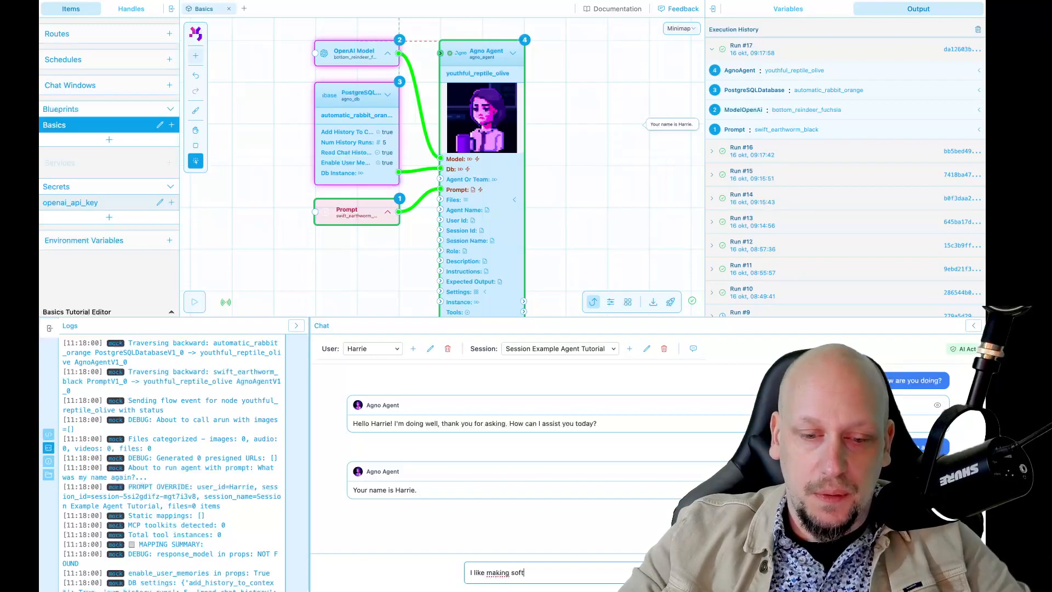
type("ware, it's my")
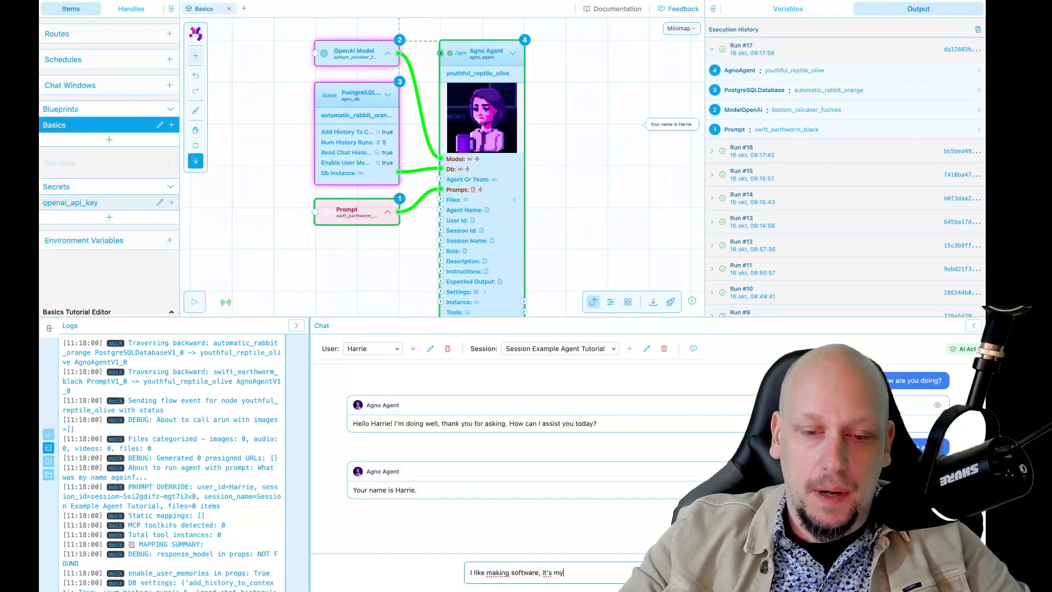
type(" hobby and my job")
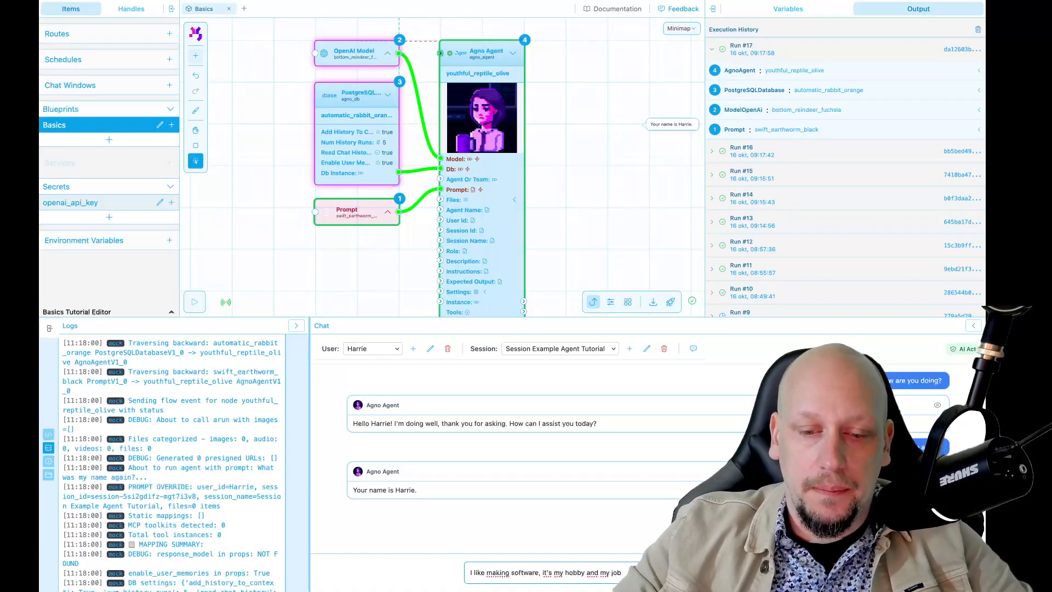
type("!")
key("Return")
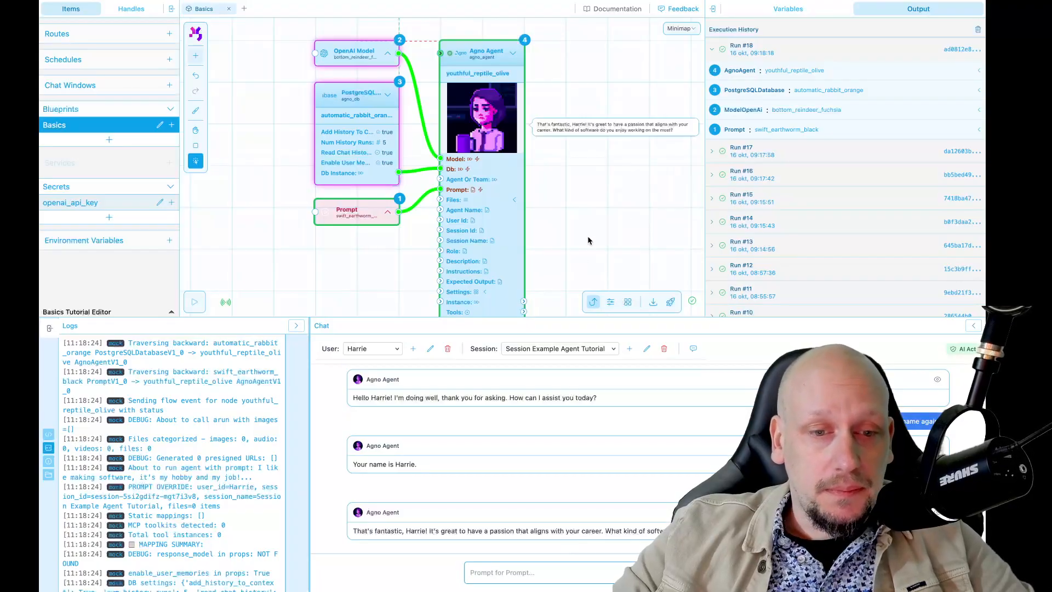
Set the Agno Agent node's Agent Name to "Helpful Agent" in its variables
left_click_drag(594, 235, 557, 204)
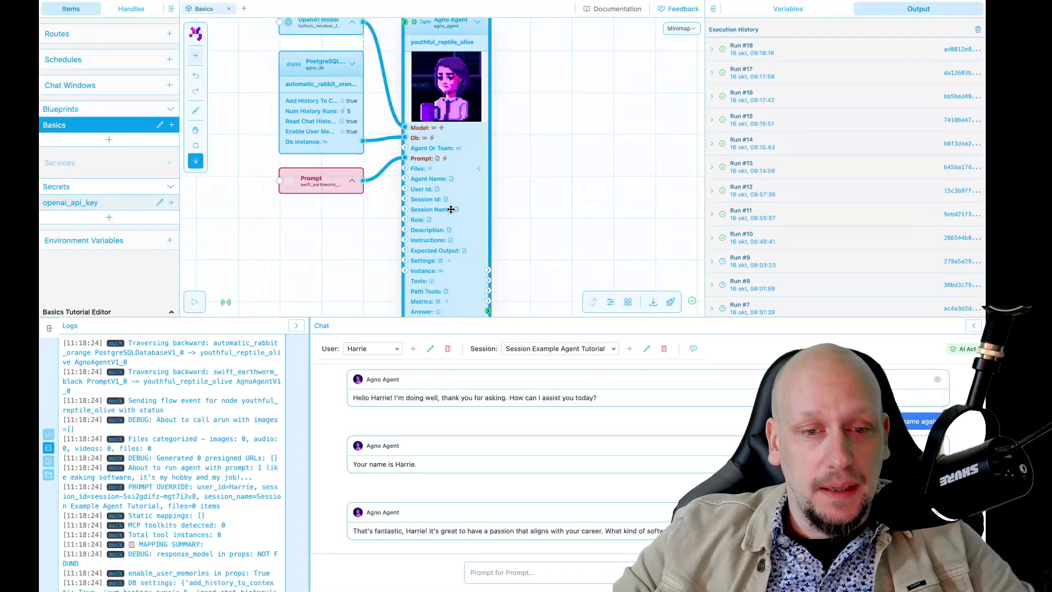
scroll(543, 209, "up", 1)
scroll(543, 209, "down", 3)
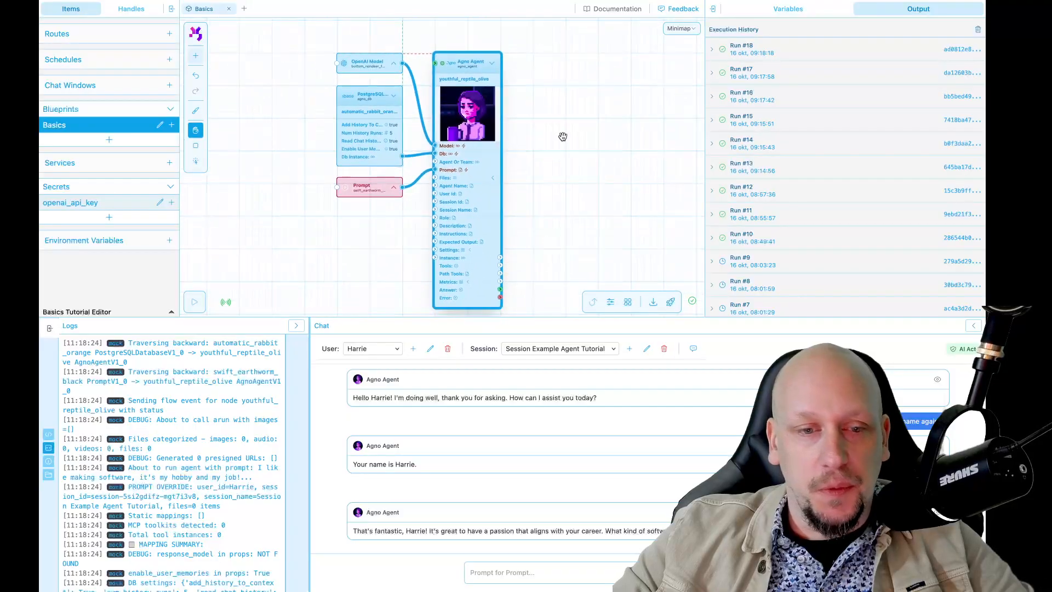
left_click(801, 9)
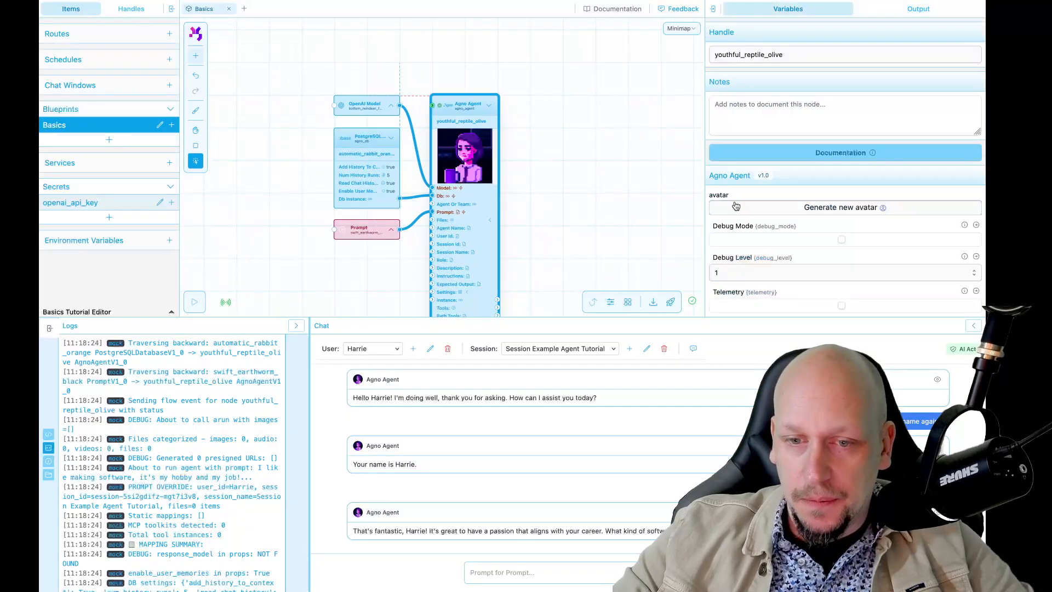
scroll(770, 261, "down", 5)
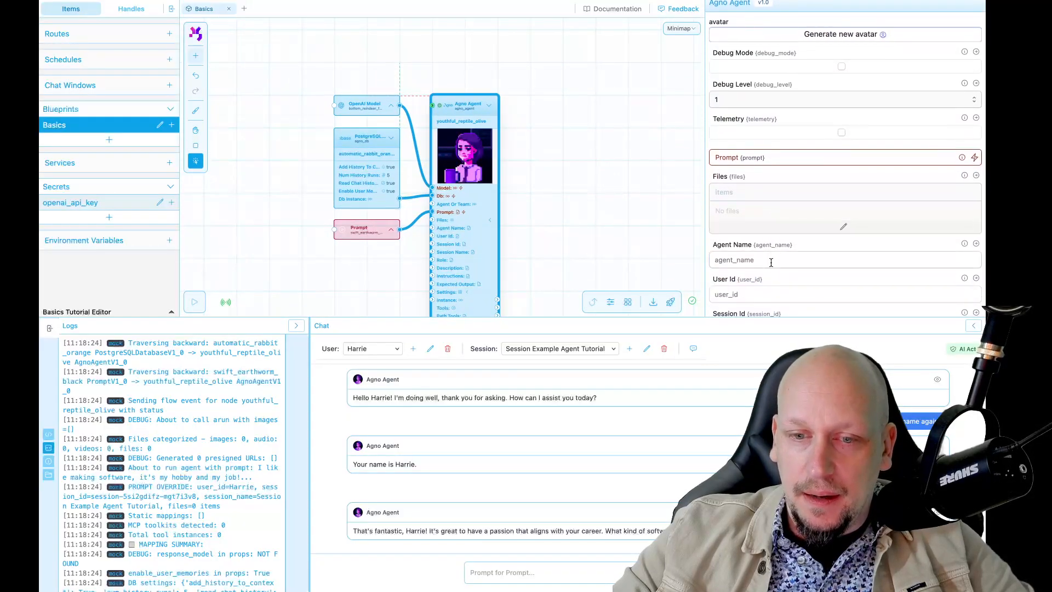
scroll(761, 187, "down", 3)
left_click(748, 171)
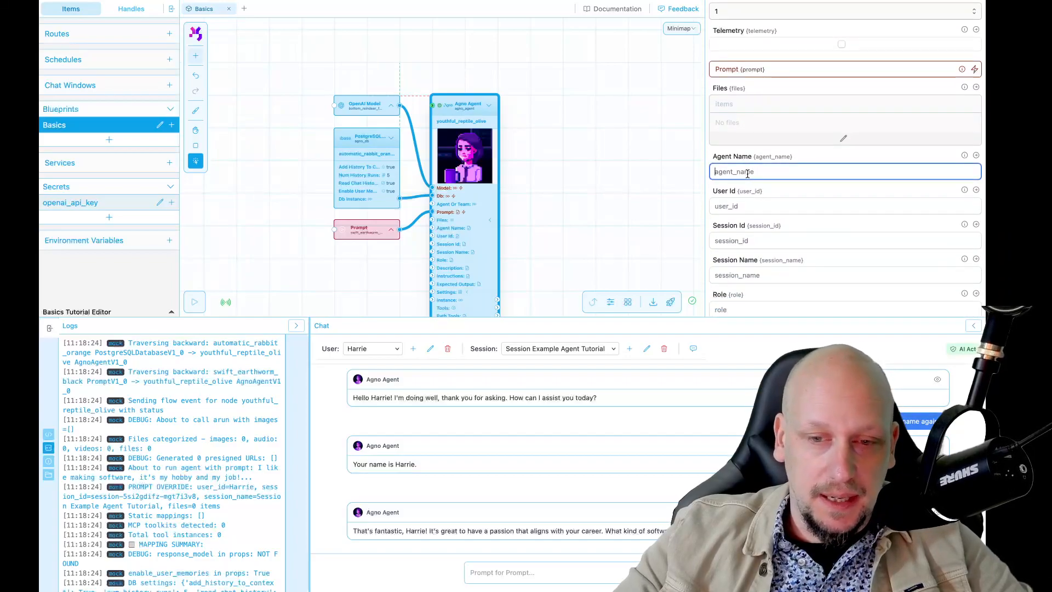
type("Helpfu")
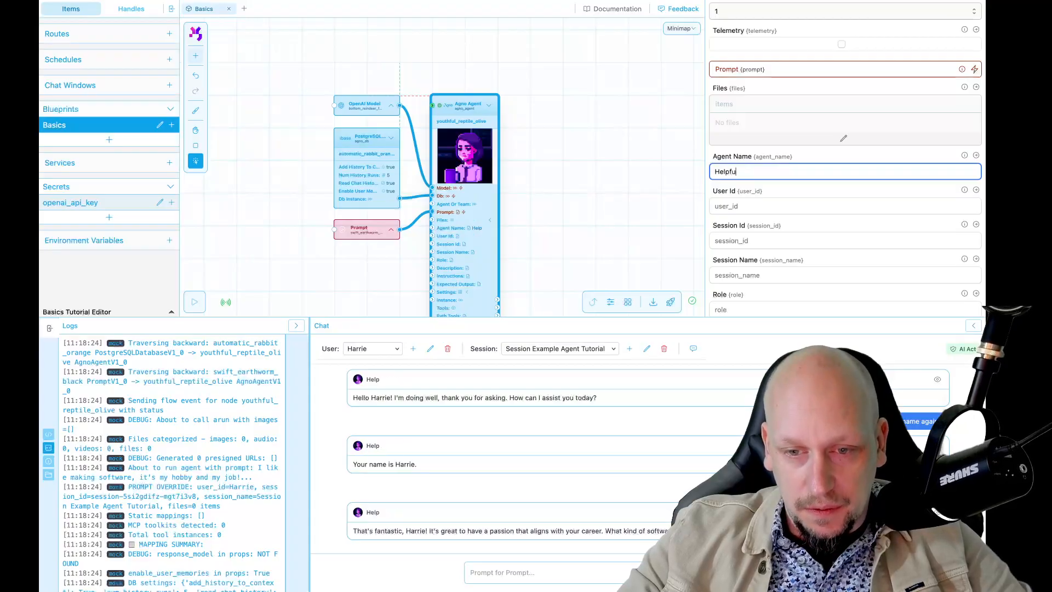
type("l Agent")
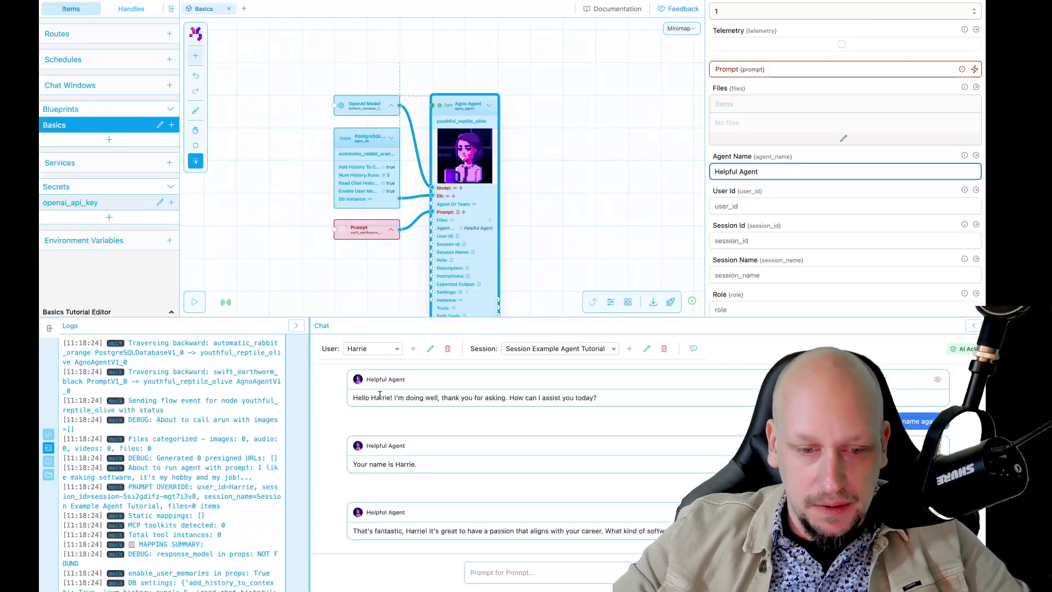
left_click(385, 511)
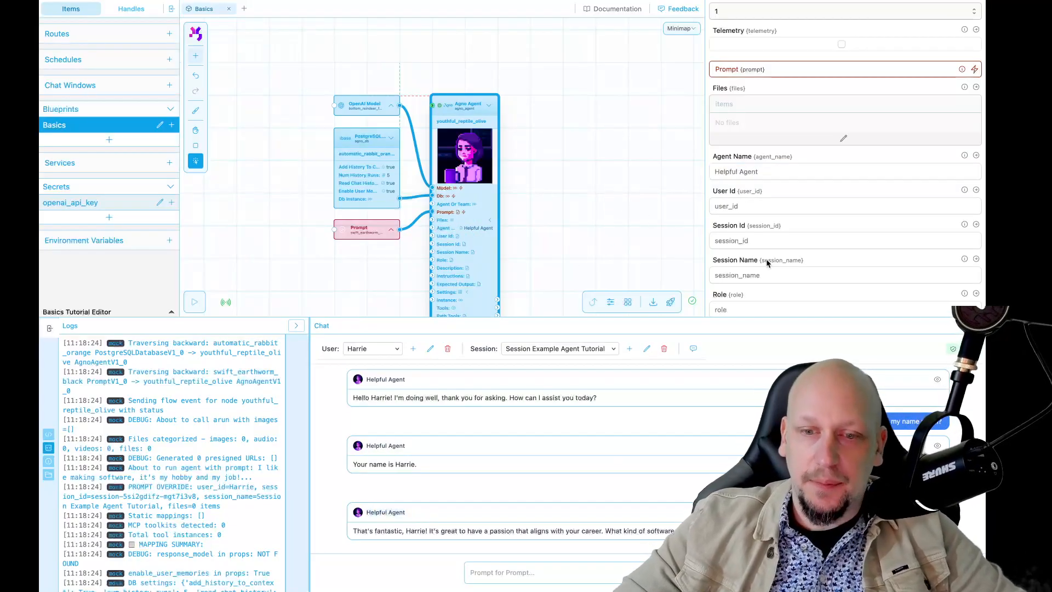
Set the agent's Instructions to "Keep it short, and, talk as if you are a pirate!" and deselect the node
scroll(758, 192, "down", 2)
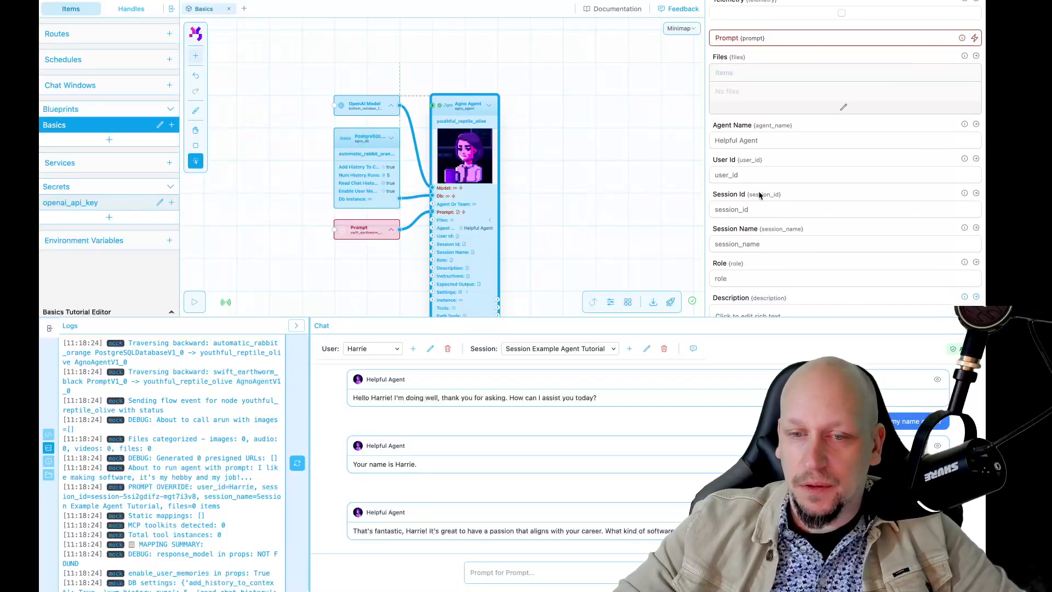
scroll(755, 194, "down", 10)
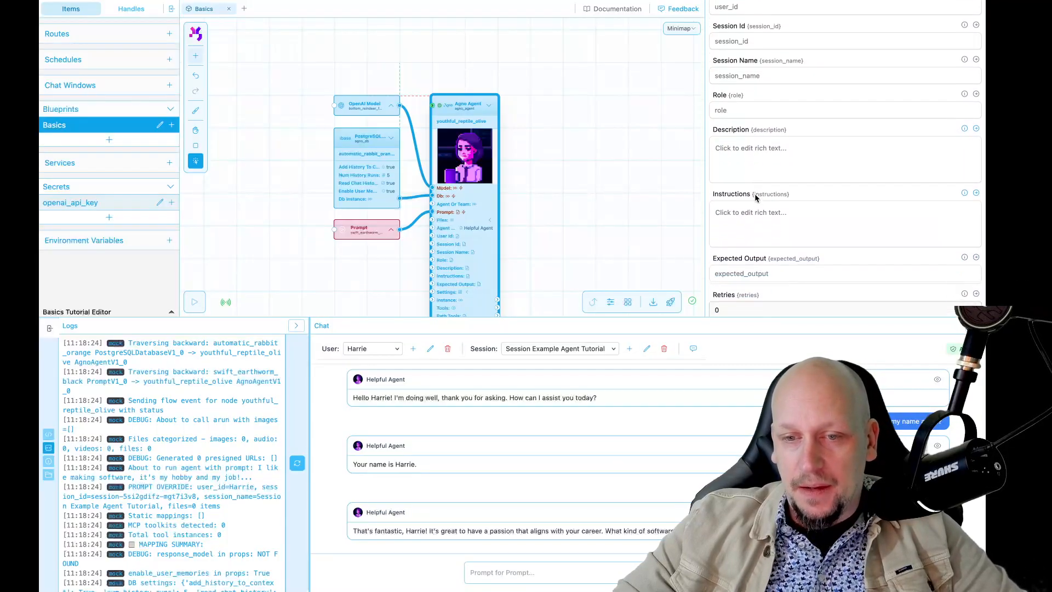
scroll(755, 194, "up", 1)
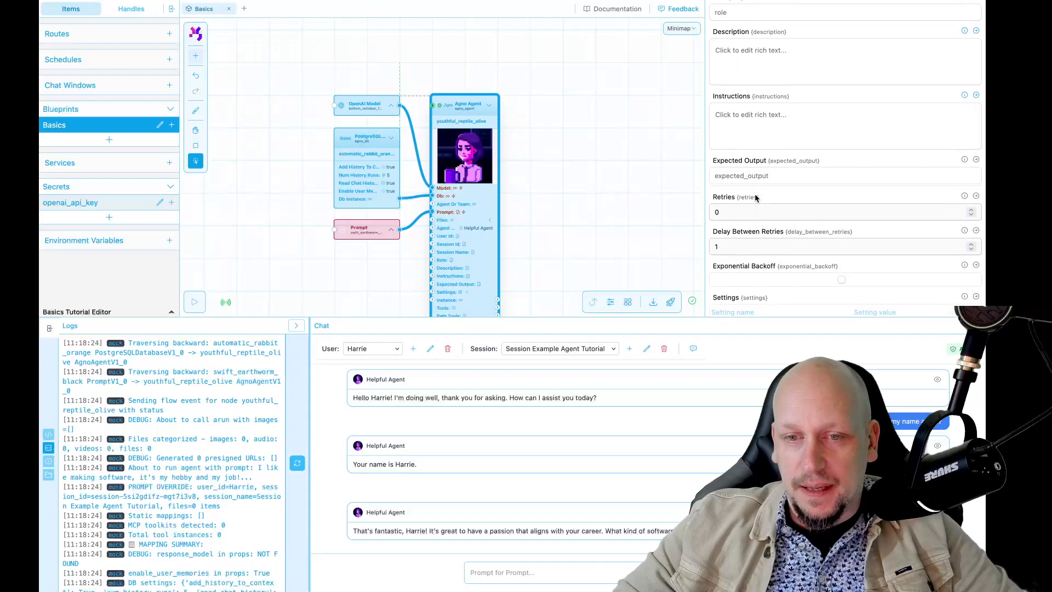
left_click(752, 129)
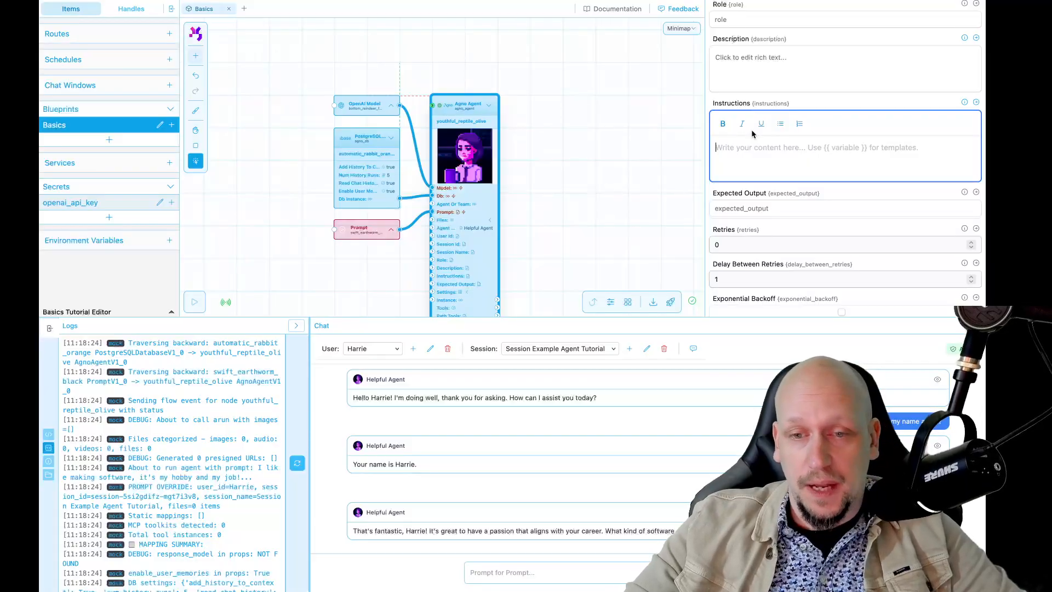
type("Keep")
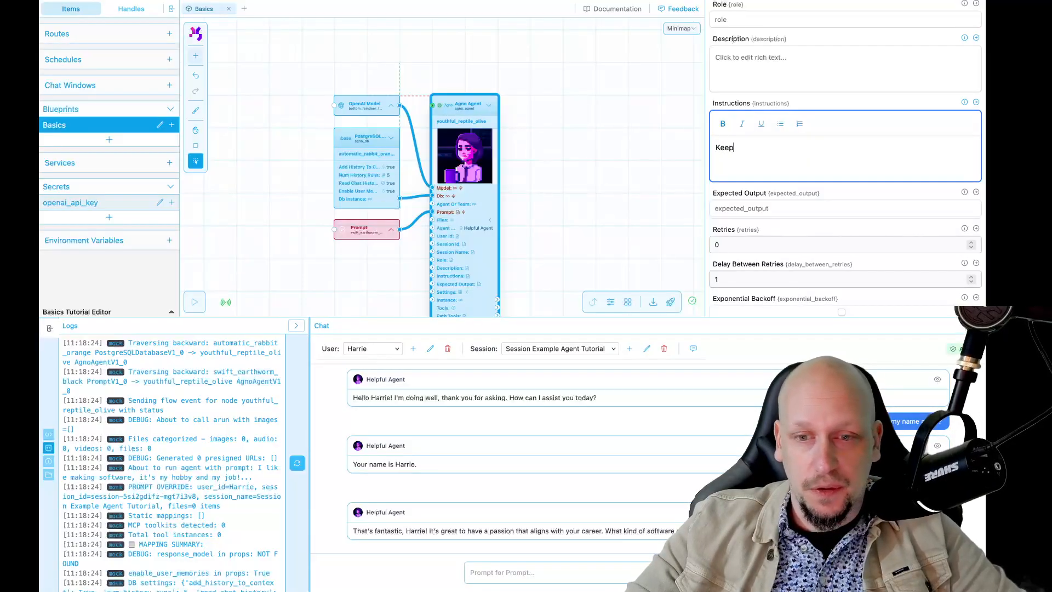
type(" it short,")
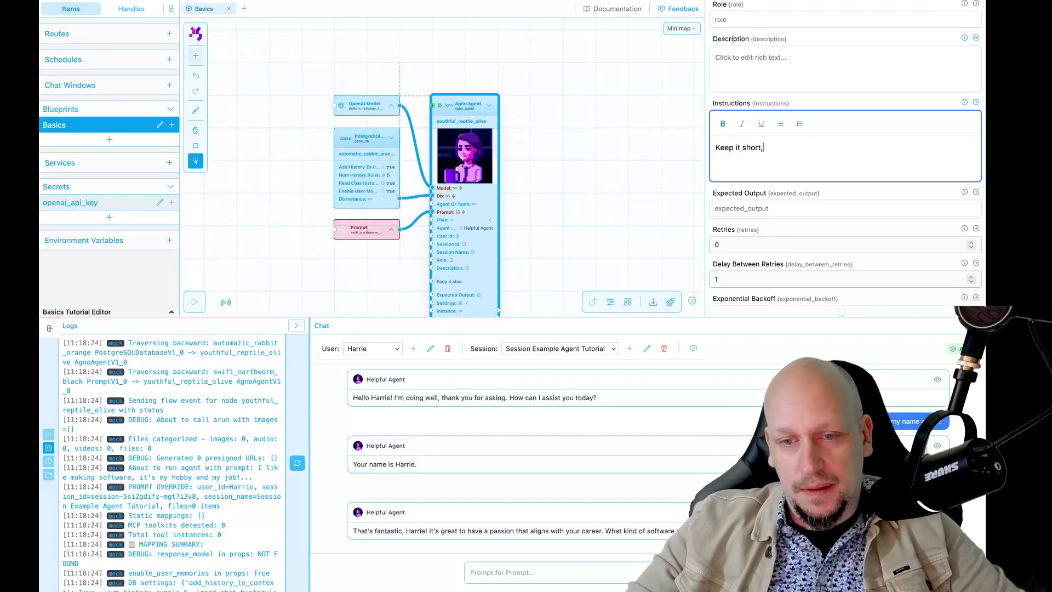
type(" and eh..")
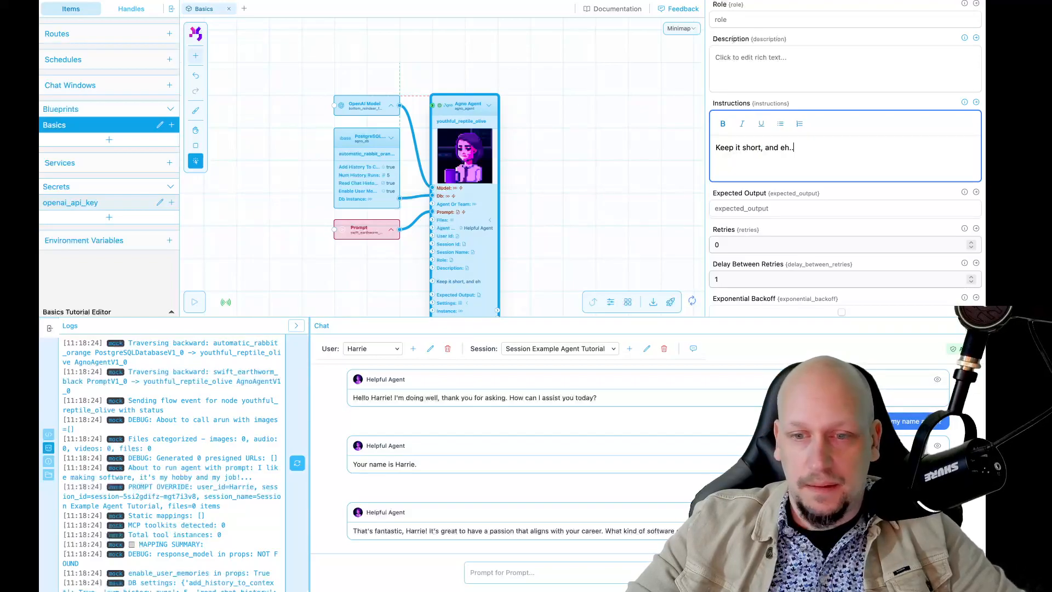
key("BackSpace")
key("BackSpace")
key("BackSpace")
type("talk as if you are a pirate!")
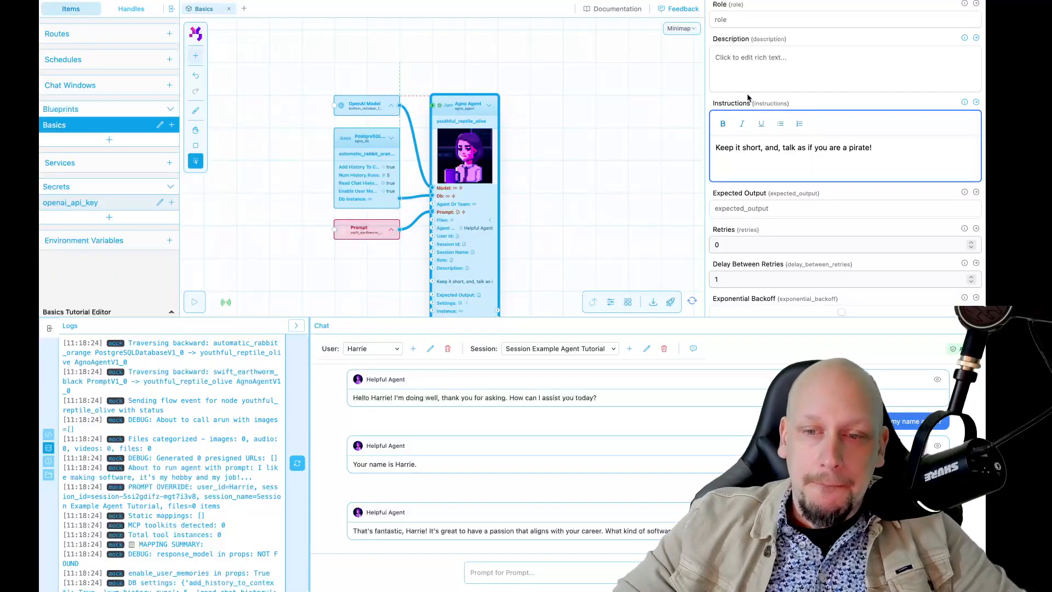
left_click(784, 99)
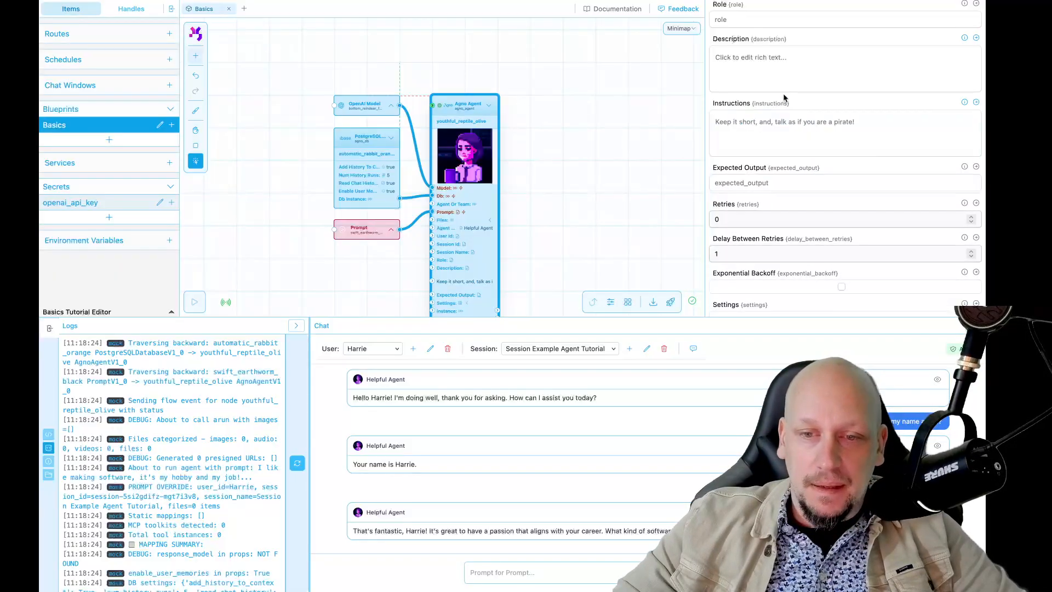
left_click(593, 178)
Ask the agent in the chat what it has been up to lately, starting the message with "So."
left_click(548, 572)
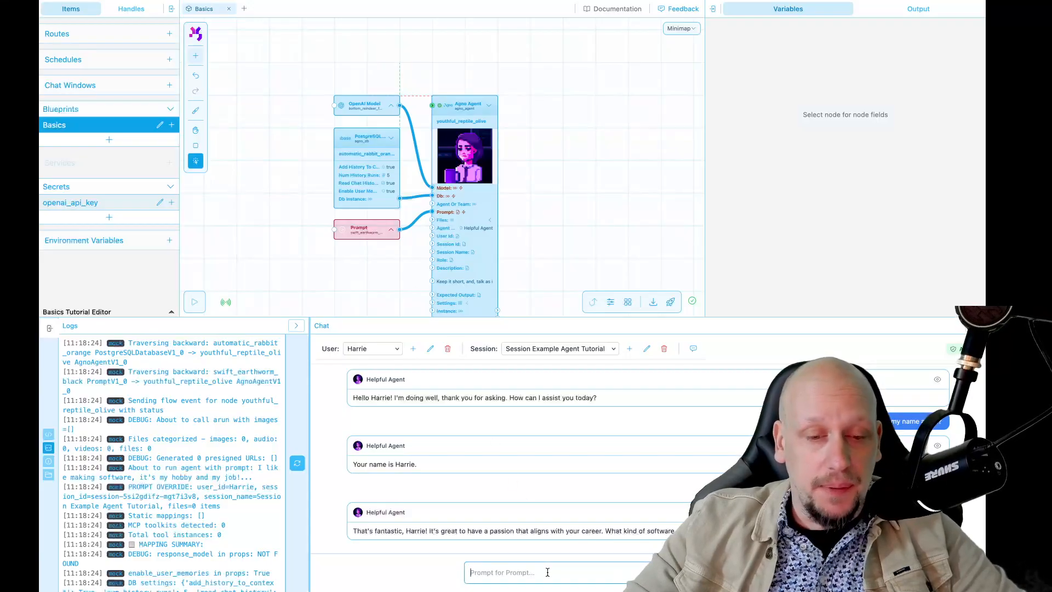
type("So. what have you been up to lately")
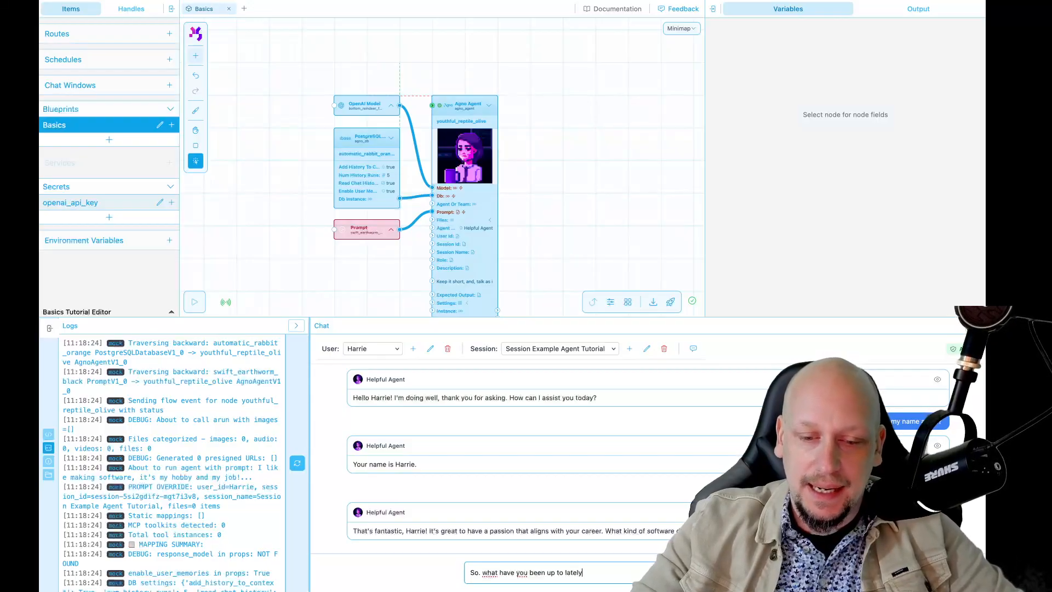
key("Return")
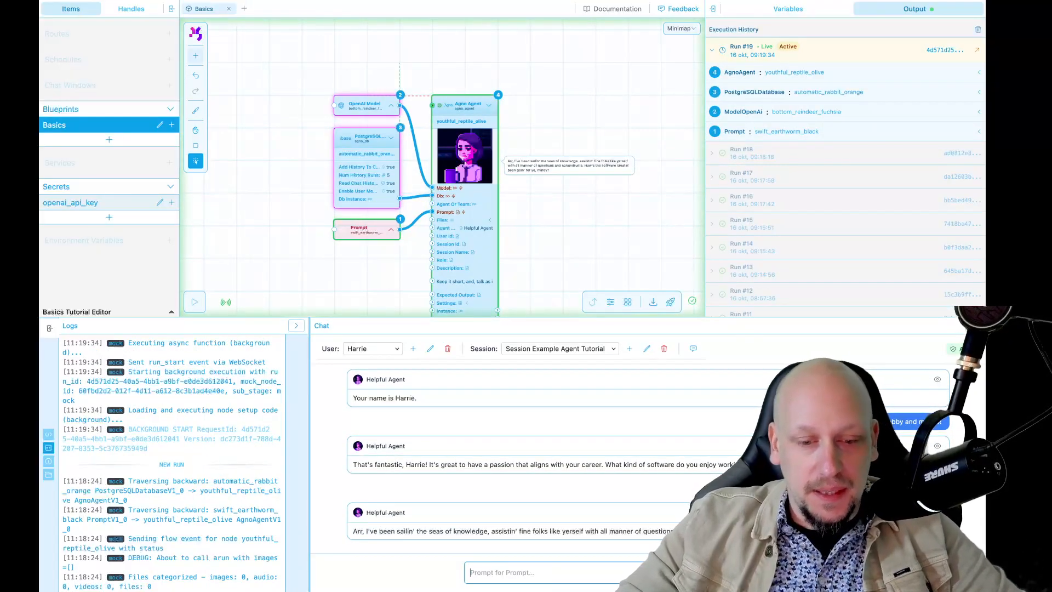
Examine the Agno Agent node's fields and its connections to the model, database and prompt nodes in the Basics blueprint
left_click_drag(536, 255, 520, 172)
scroll(543, 186, "up", 2)
scroll(521, 172, "down", 2)
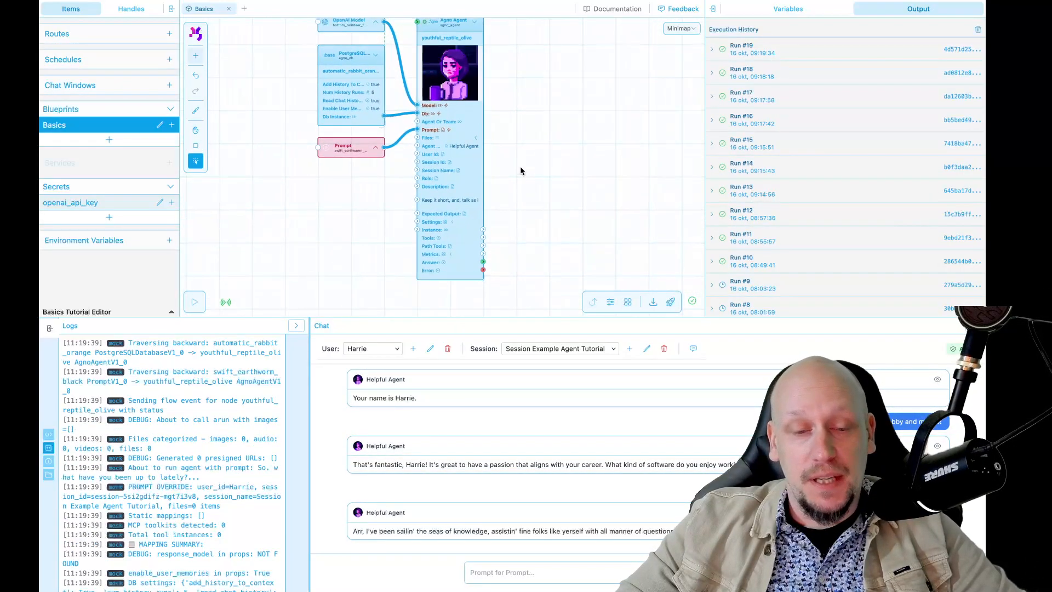
scroll(521, 169, "up", 2)
left_click_drag(521, 168, 566, 96)
scroll(427, 200, "up", 2)
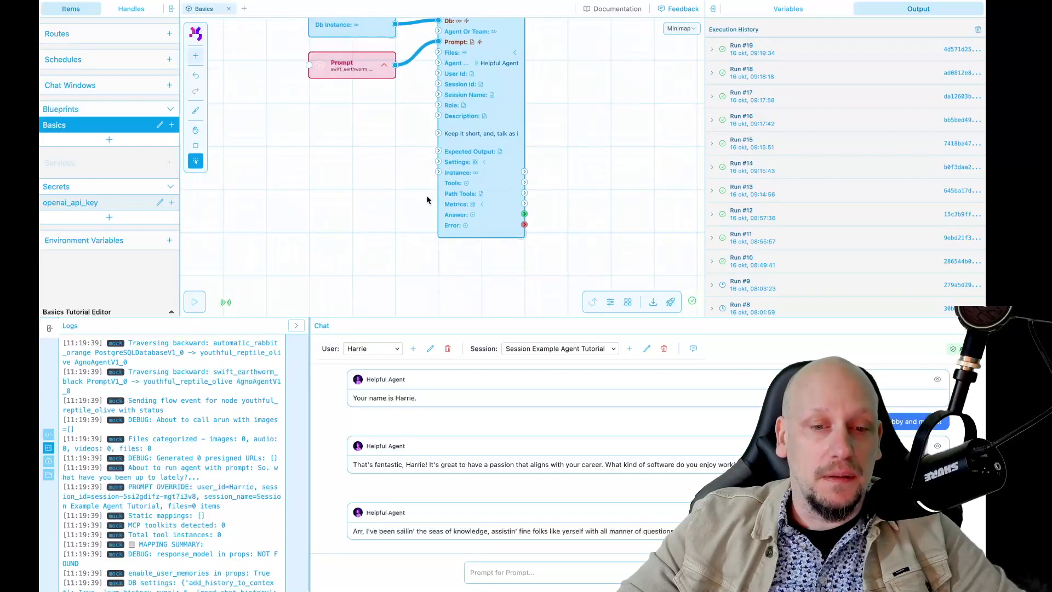
scroll(495, 195, "up", 1)
scroll(496, 194, "up", 1)
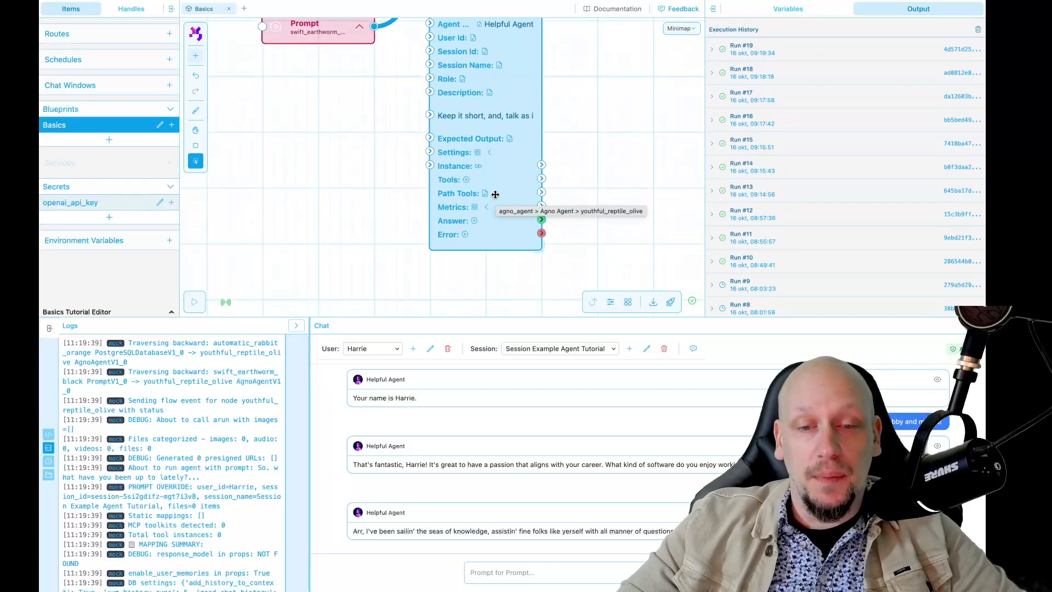
scroll(488, 179, "up", 2)
scroll(493, 175, "down", 3)
key("space")
left_click_drag(584, 96, 540, 267)
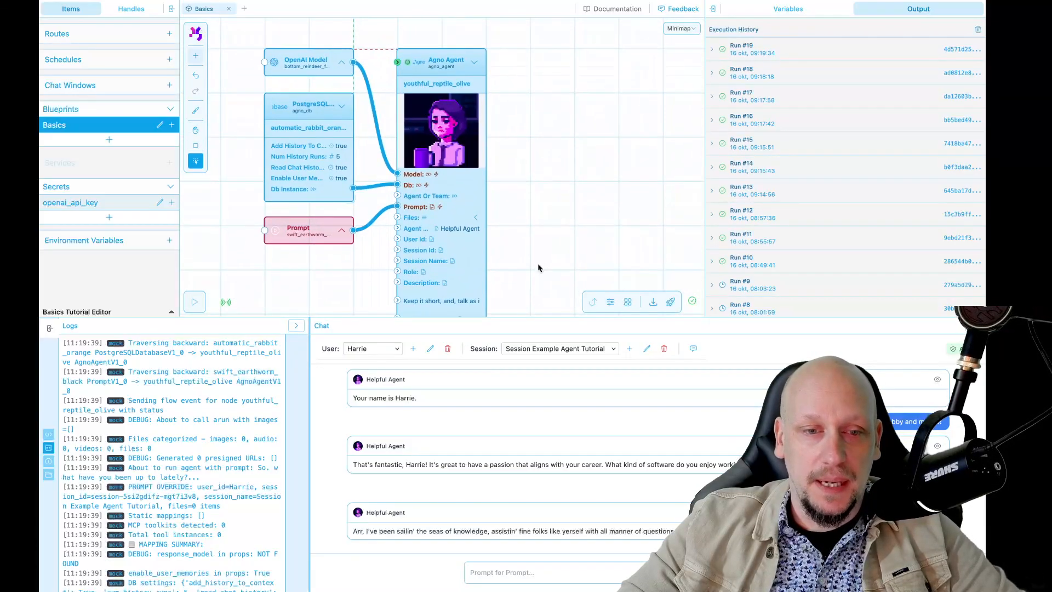
key("space")
left_click_drag(506, 184, 470, 90)
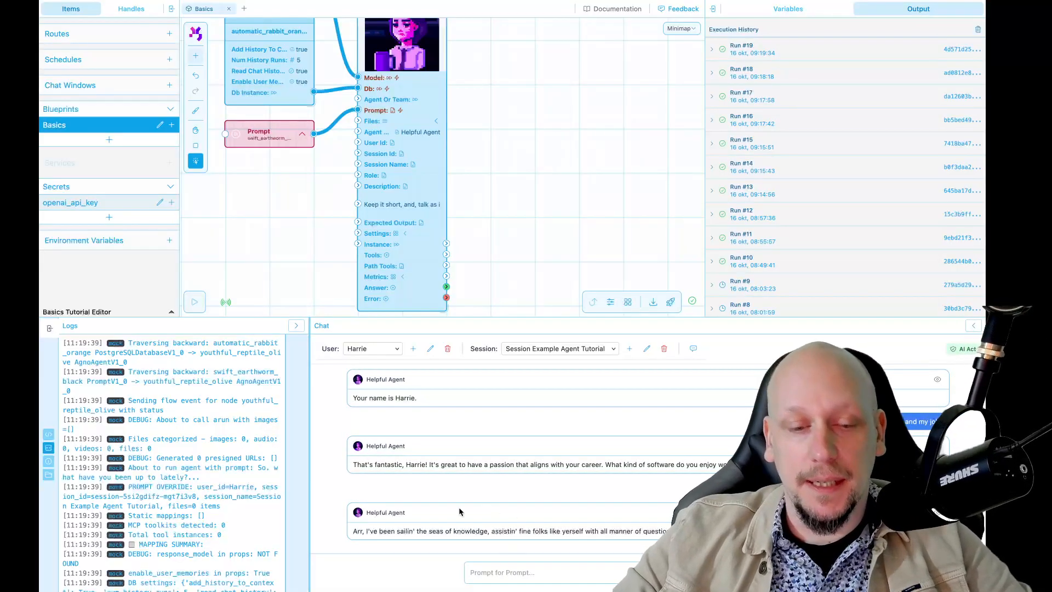
Compare the agent's latest reply in the chat with its previous reply, written before the pirate instructions
left_click_drag(354, 464, 698, 477)
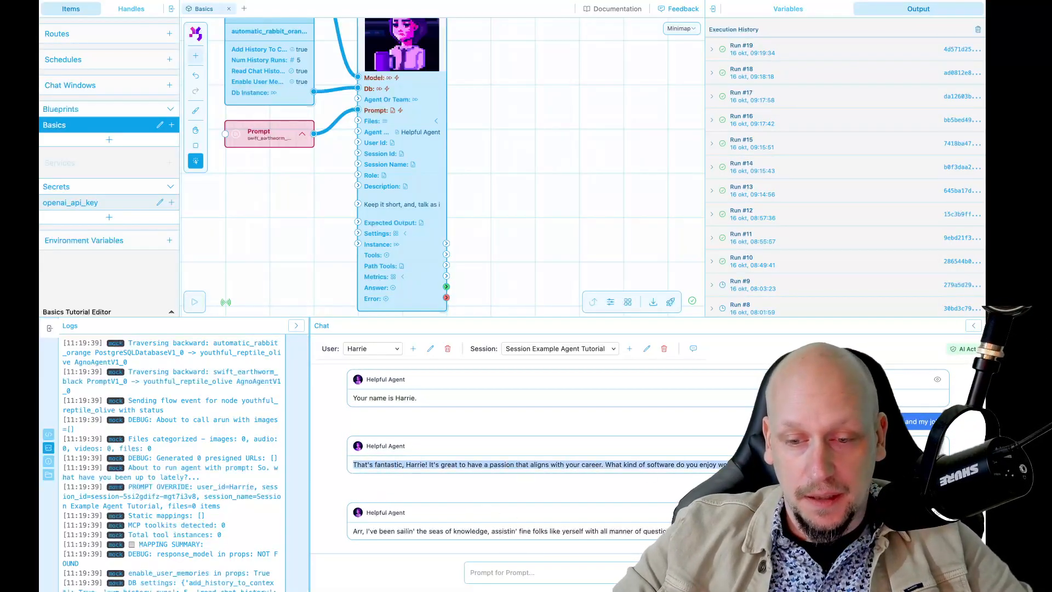
left_click(698, 482)
left_click_drag(354, 530, 555, 531)
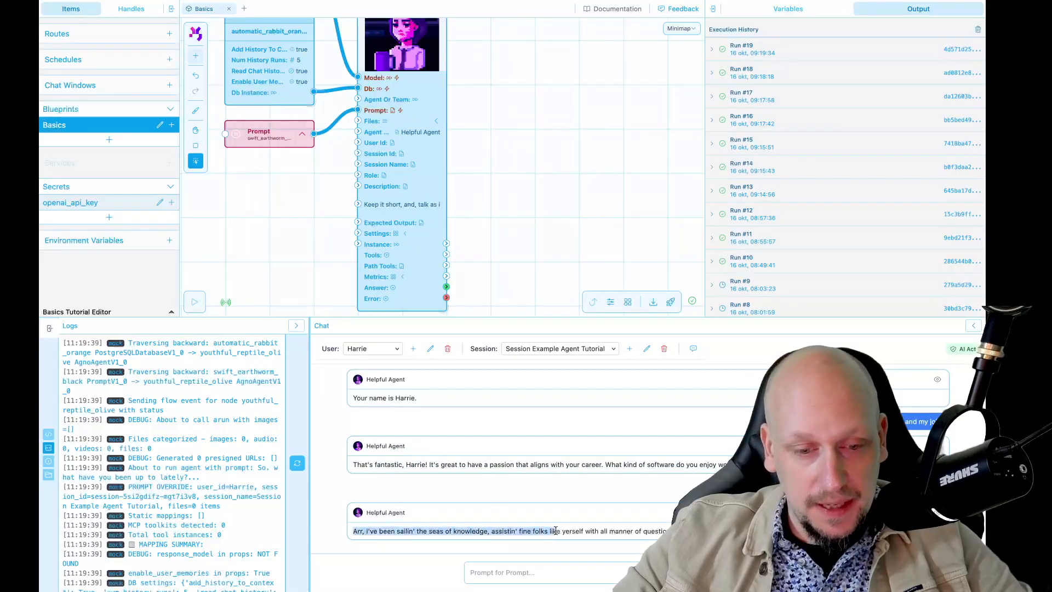
left_click(555, 530)
Expand Run #19 in the execution history and inspect the result text of its AgnoAgent node
left_click(762, 61)
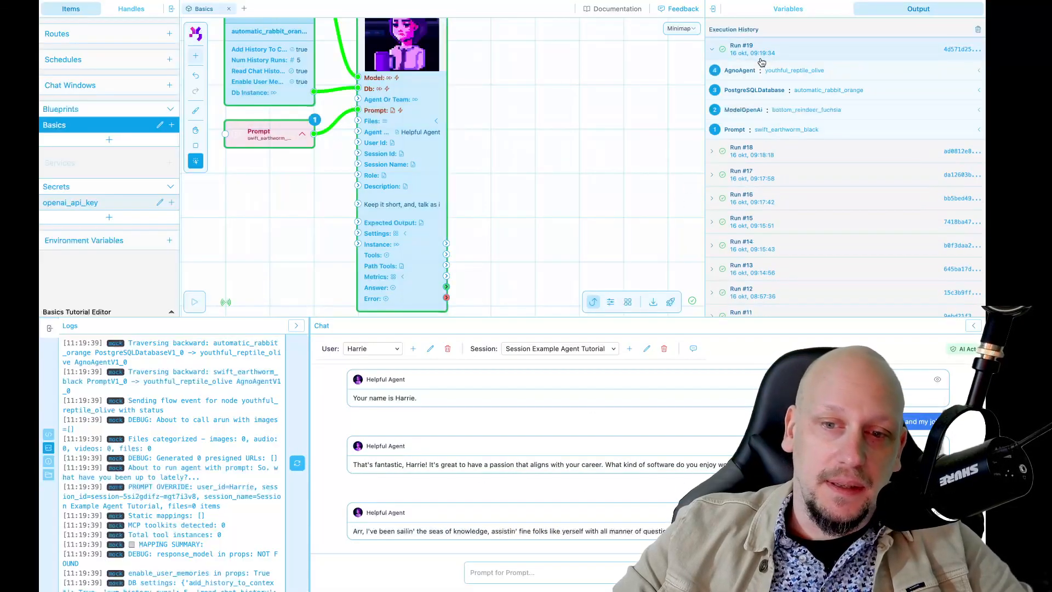
left_click_drag(741, 72, 755, 71)
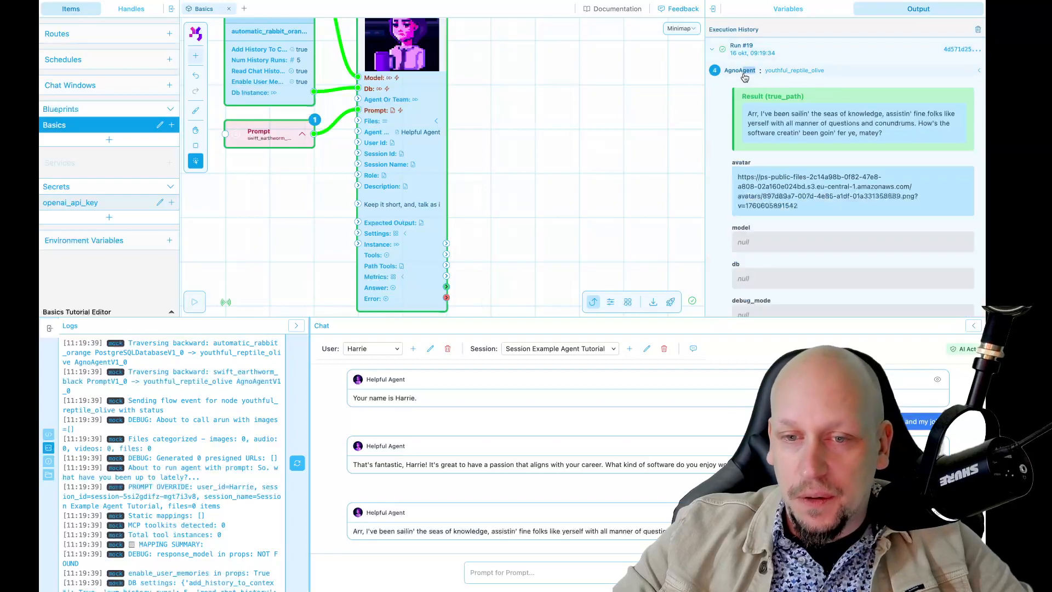
left_click_drag(824, 121, 891, 143)
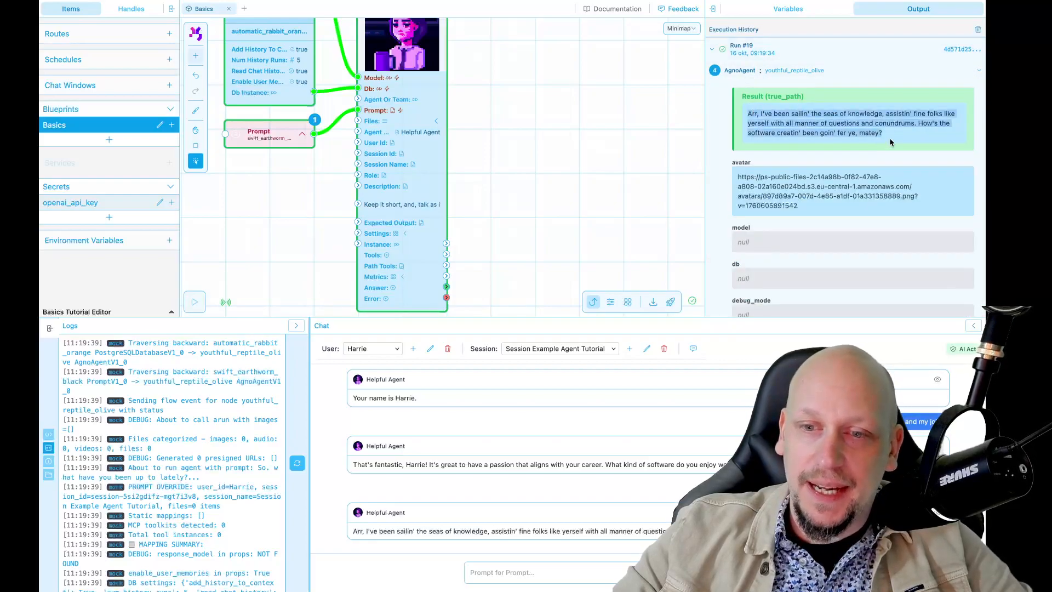
left_click(560, 199)
Examine the Agno Agent node's Tools and Path Tools connectors and the overall node layout
scroll(560, 200, "down", 5)
left_click_drag(561, 200, 491, 214)
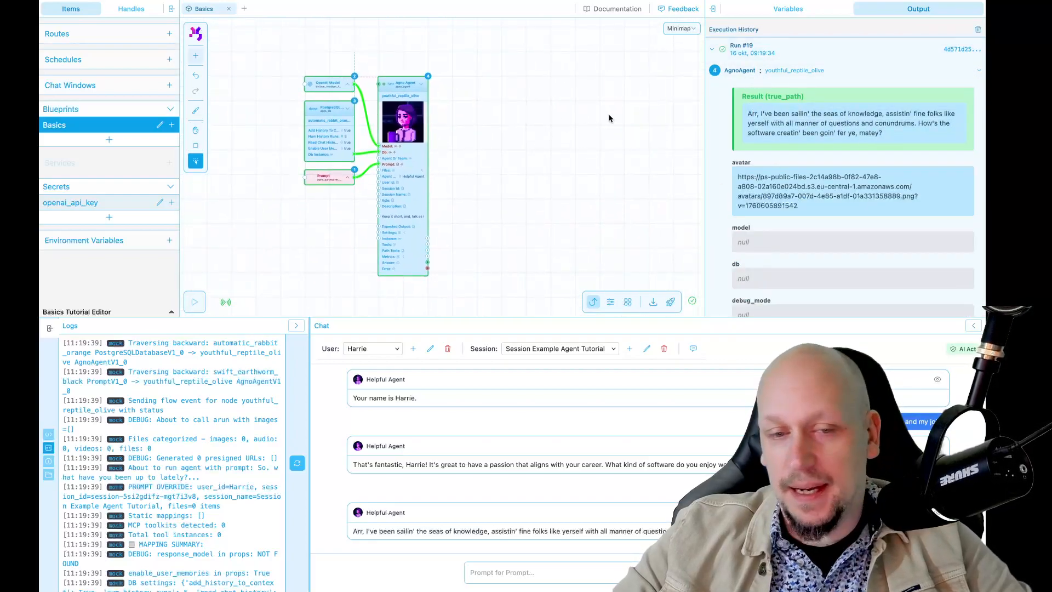
scroll(509, 133, "up", 4)
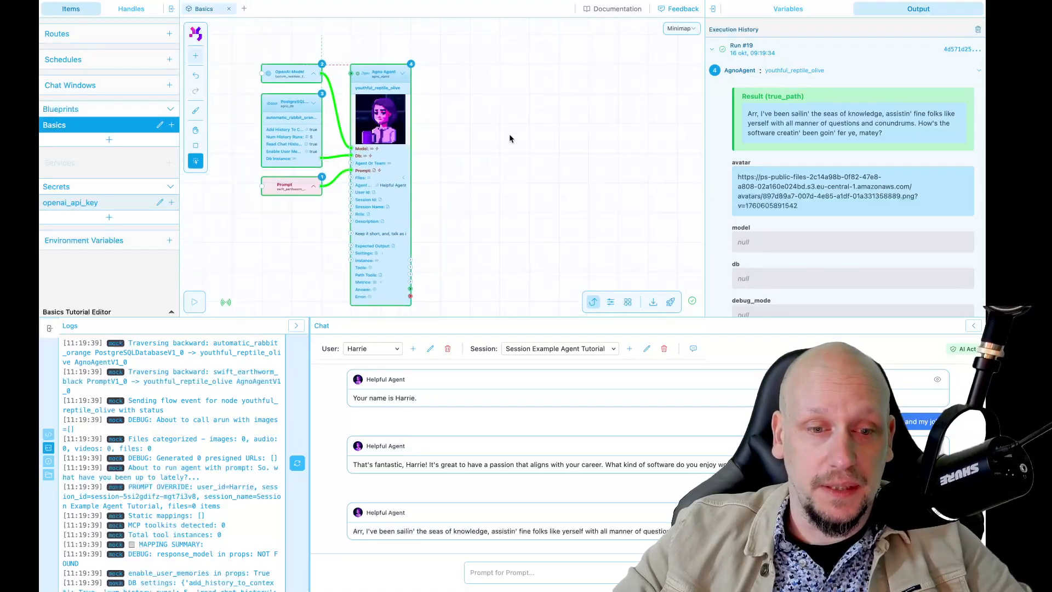
left_click_drag(492, 174, 531, 100)
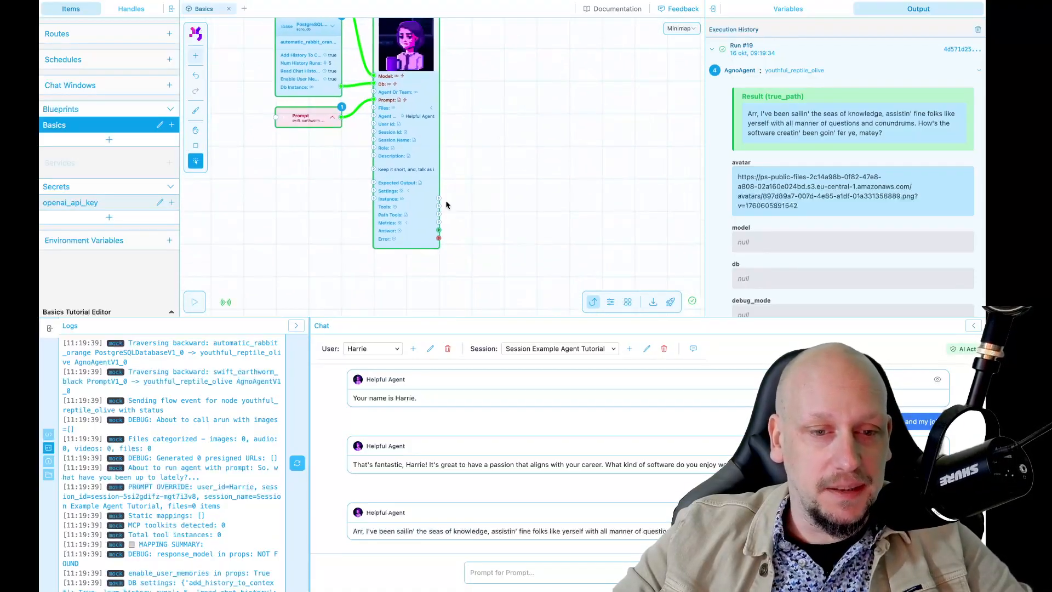
scroll(403, 207, "up", 5)
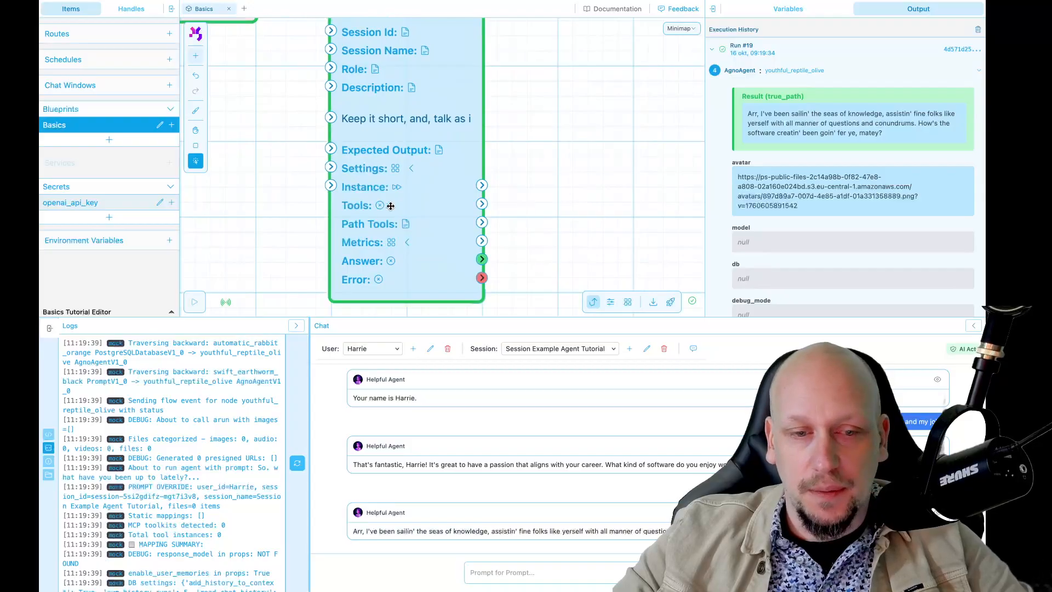
scroll(506, 197, "down", 4)
left_click_drag(541, 136, 517, 224)
scroll(547, 109, "down", 2)
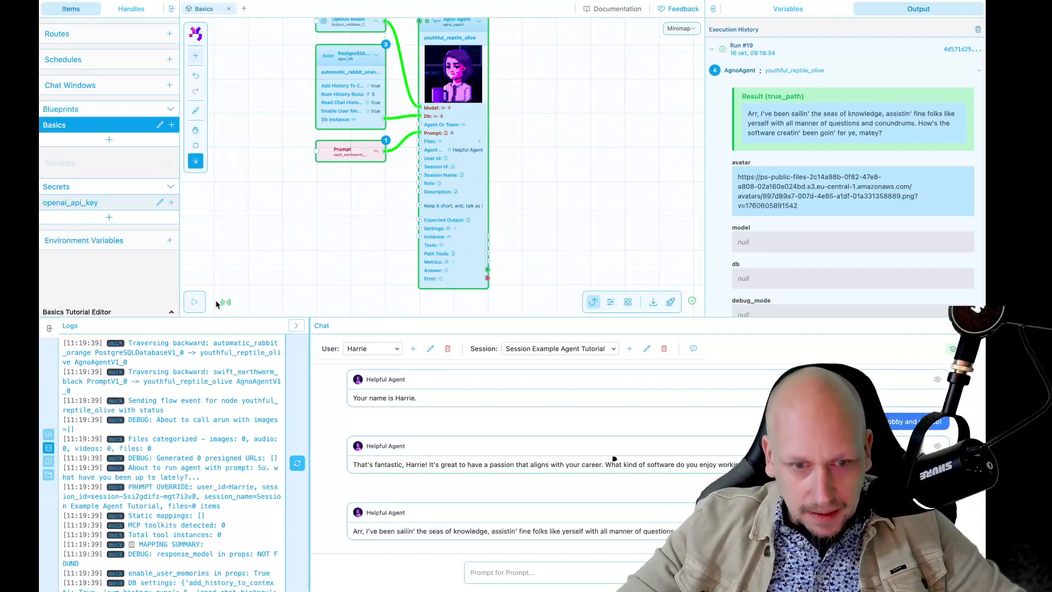
Leave the project editor for the projects overview and open the Support page
left_click(126, 309)
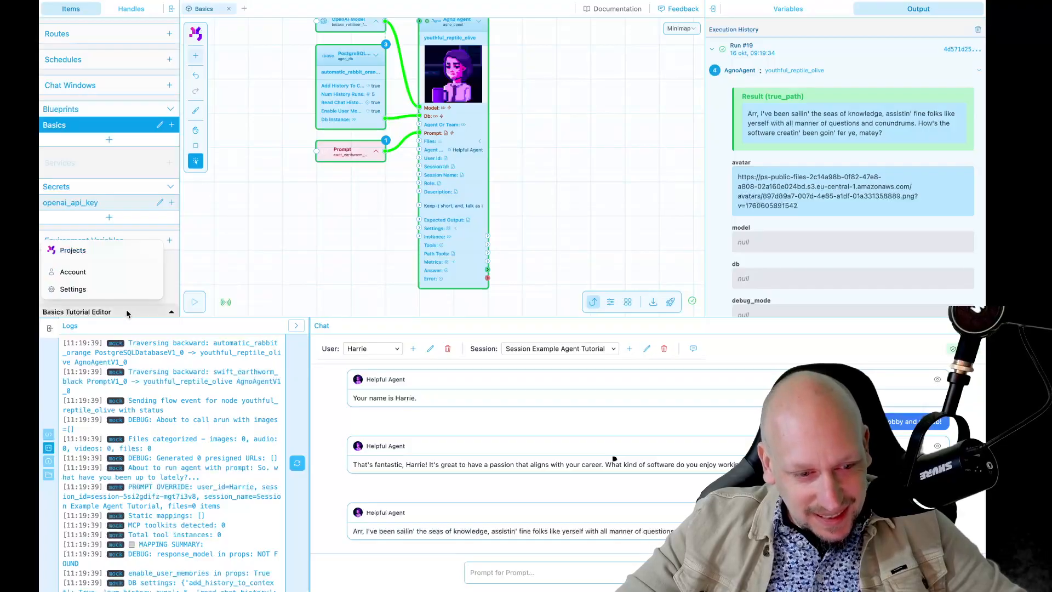
left_click(104, 253)
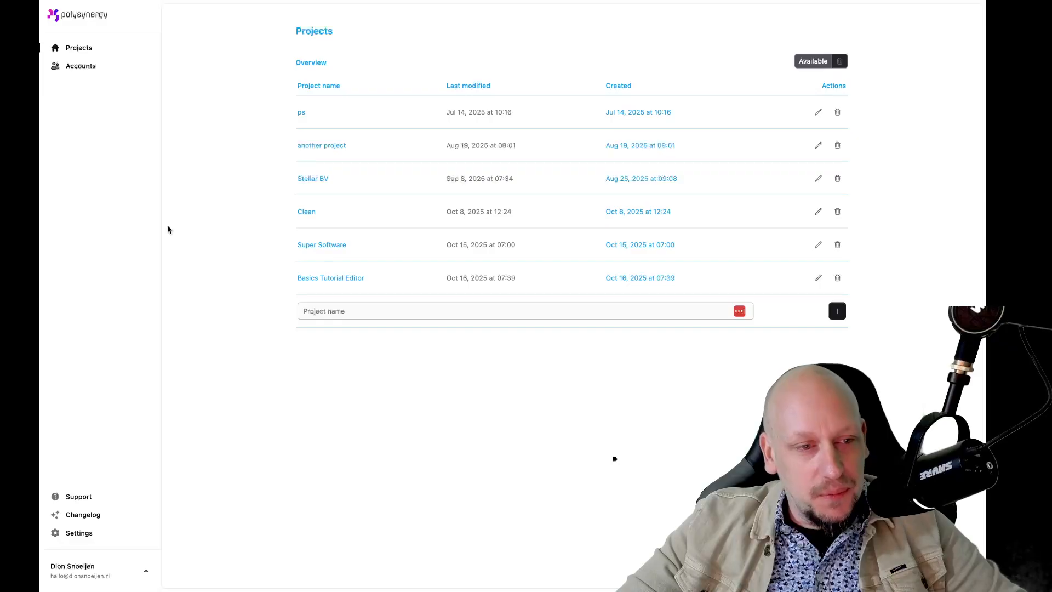
left_click(79, 496)
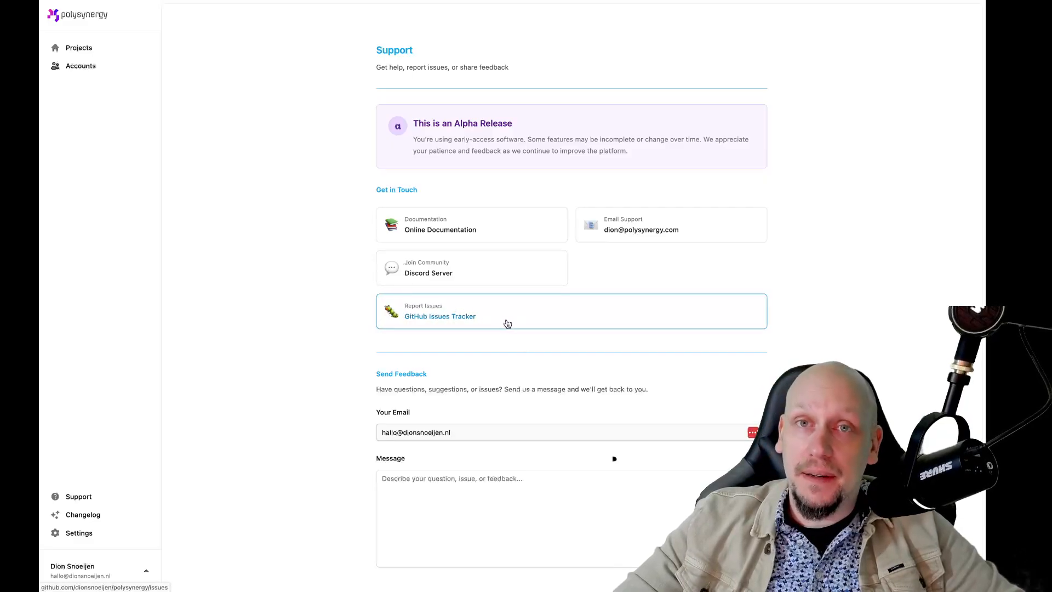
Review the Support page's contact options and feedback form, and return to the projects overview
scroll(488, 362, "down", 2)
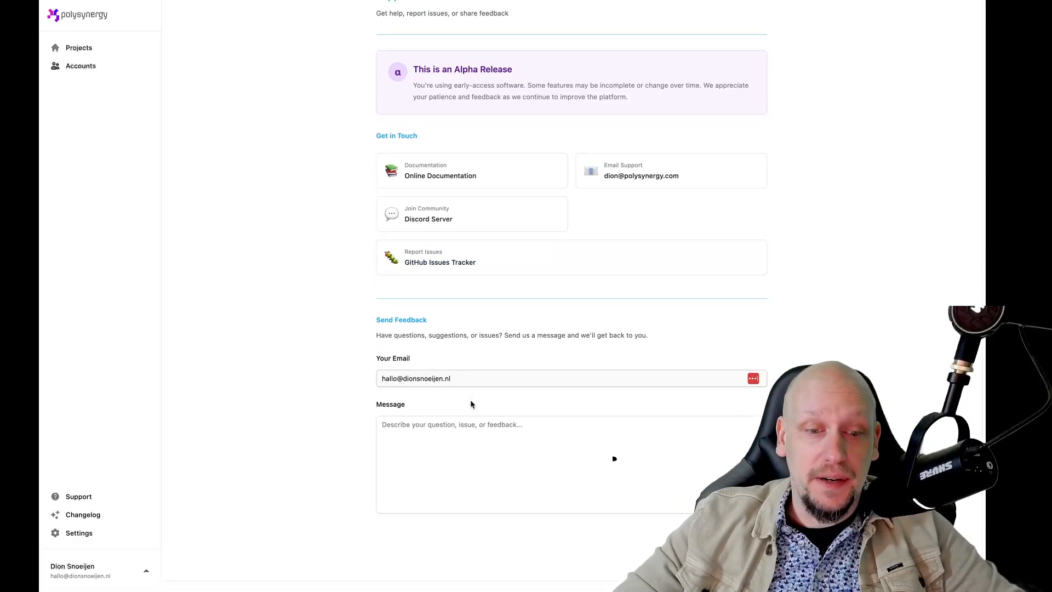
left_click_drag(387, 386, 482, 386)
left_click(511, 362)
left_click(415, 495)
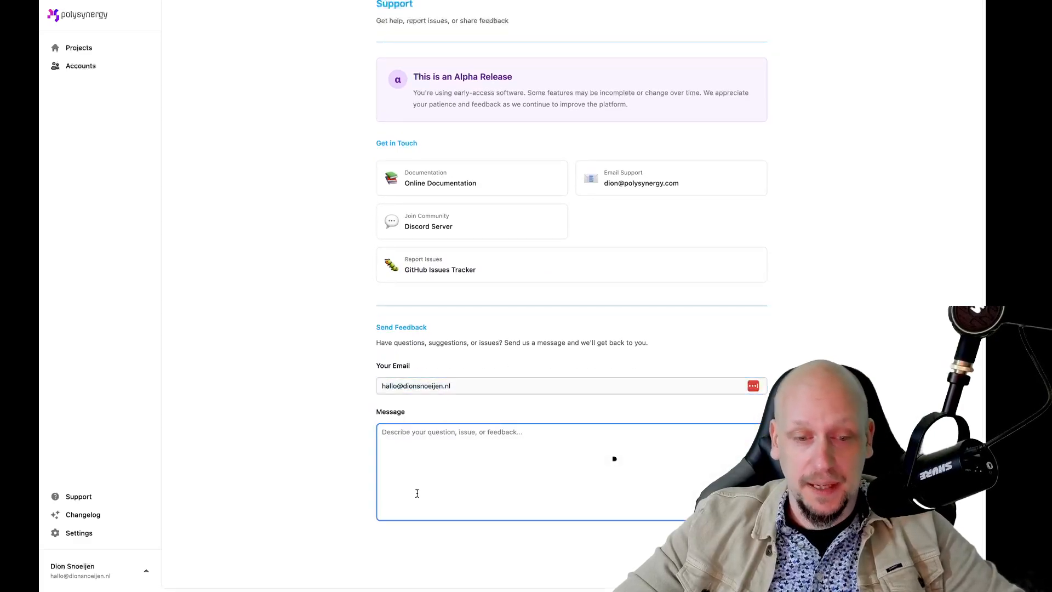
left_click(294, 473)
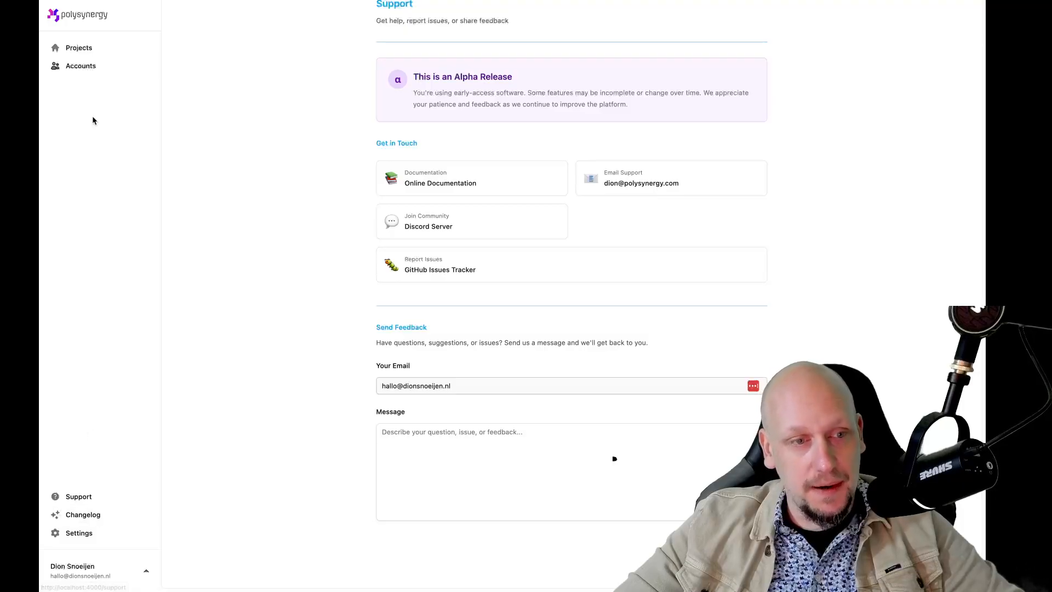
left_click(87, 48)
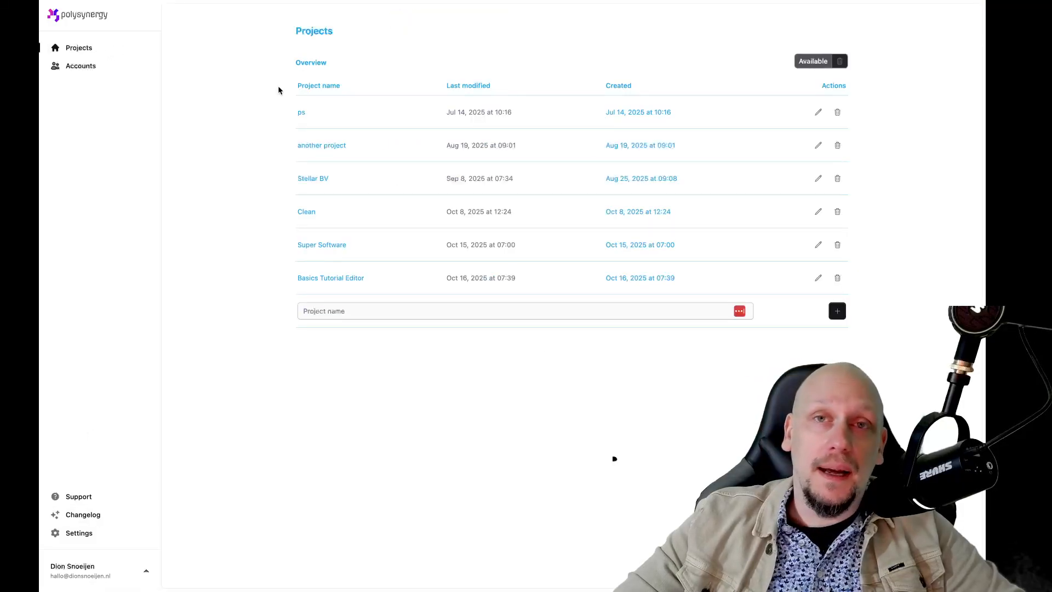